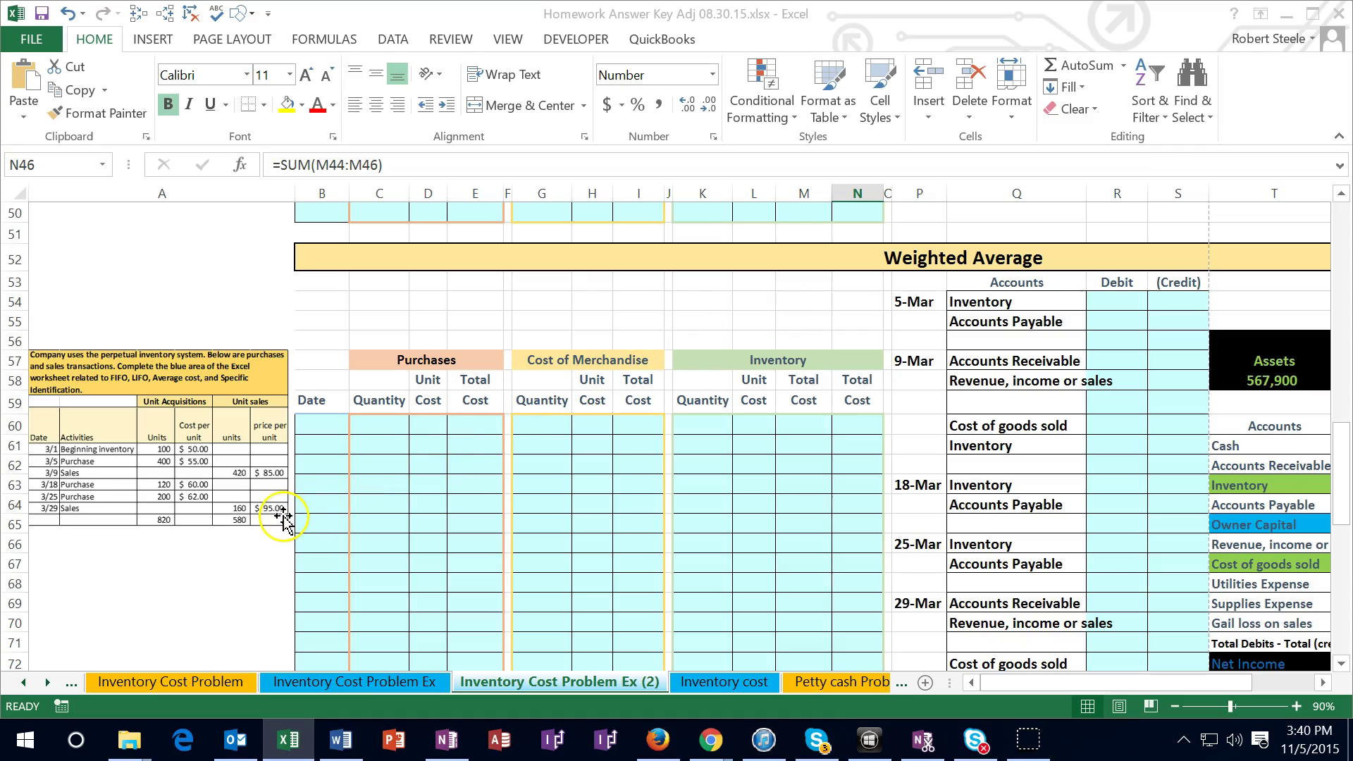
Step: Review the completed FIFO and LIFO sections, then the blank Weighted Average worksheet and its account balances
scroll(282, 518, up, 12)
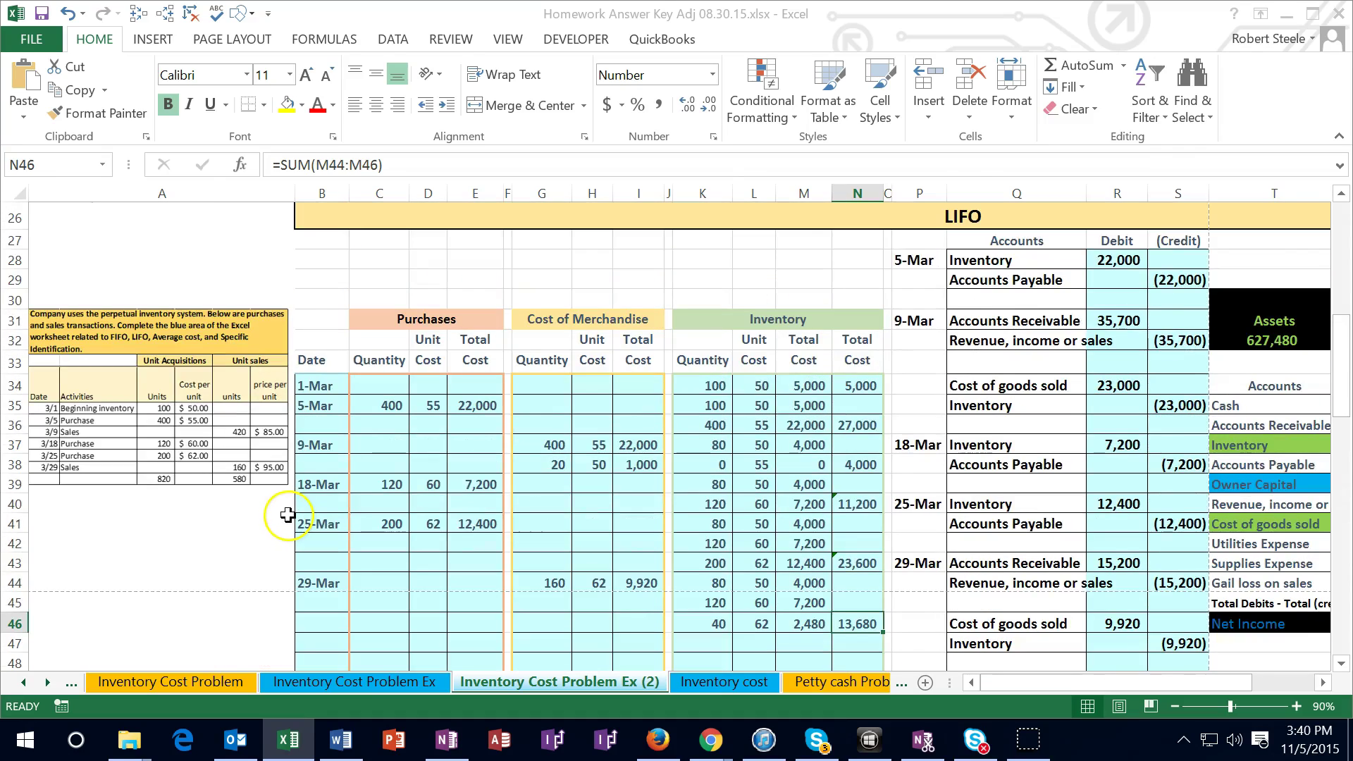
scroll(291, 503, up, 4)
scroll(291, 503, down, 6)
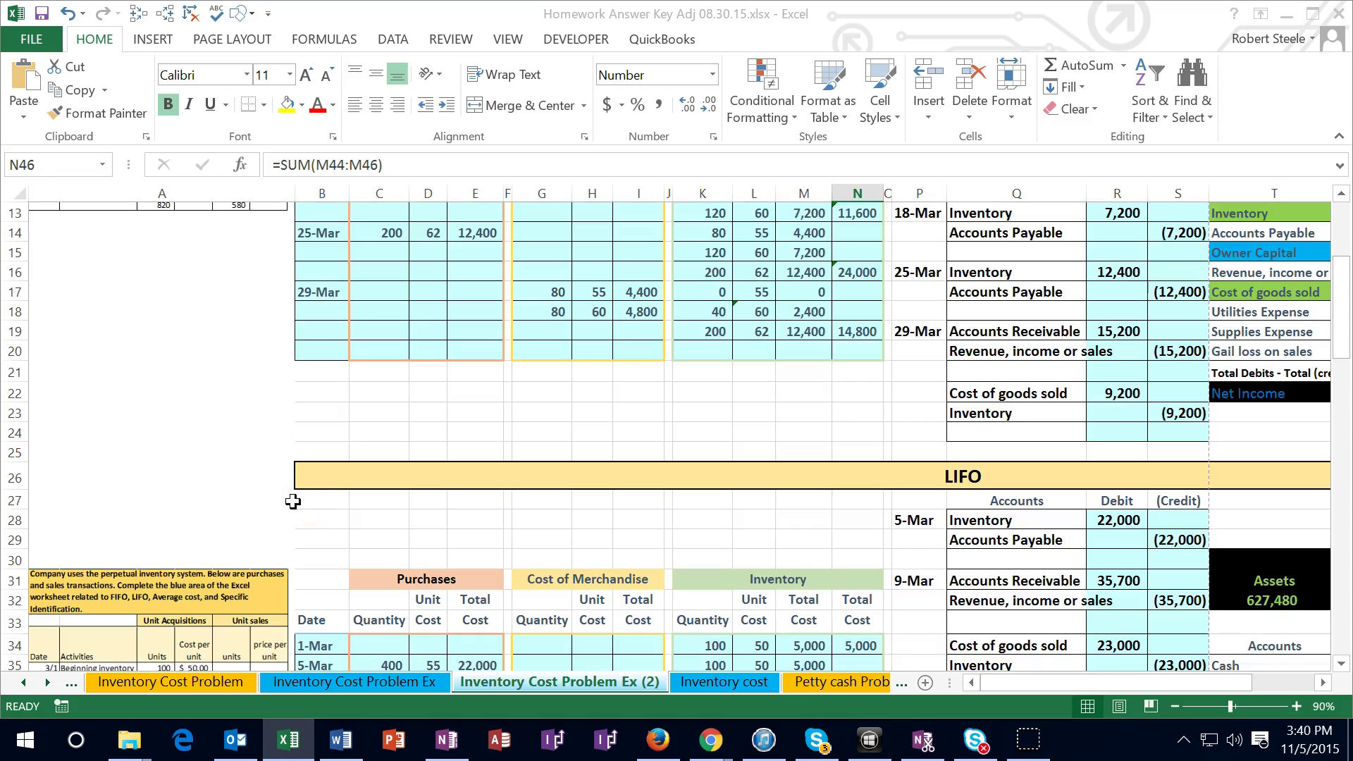
scroll(291, 502, down, 10)
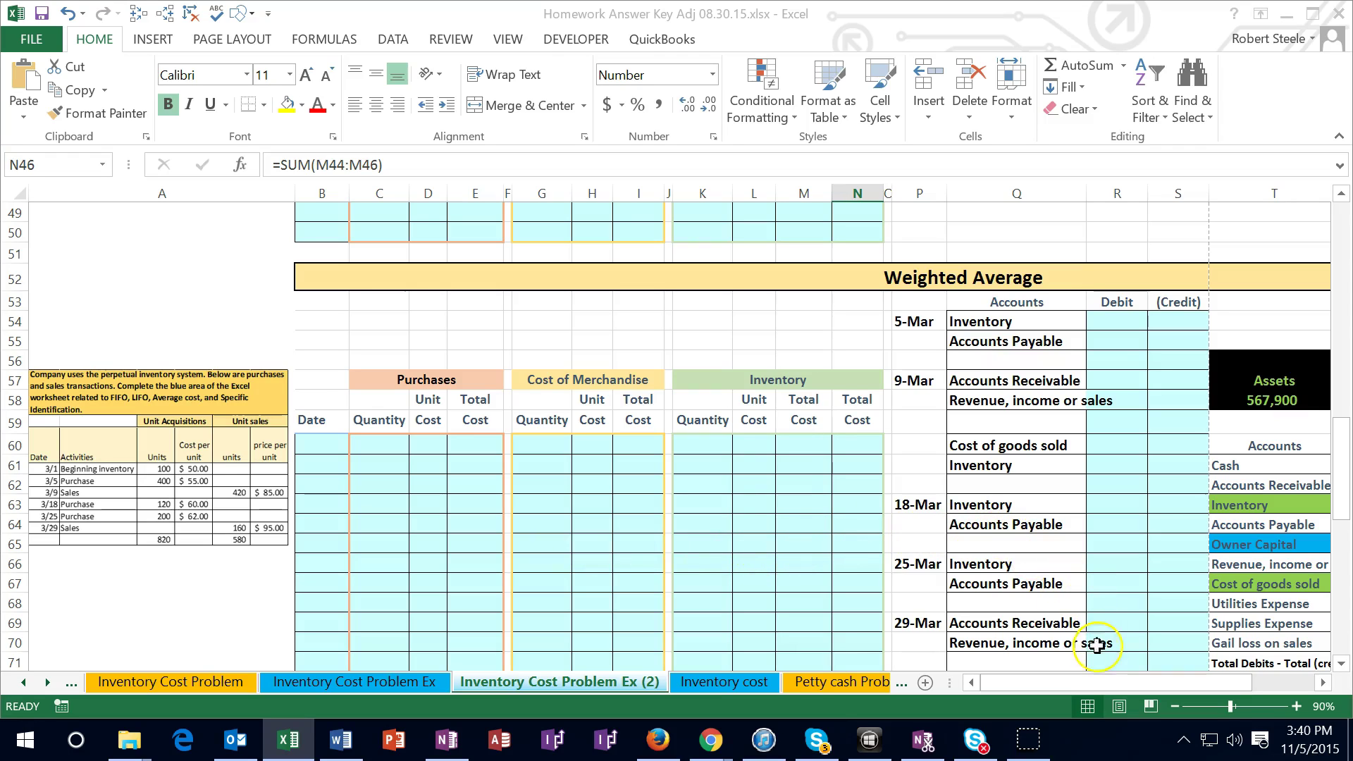
drag(1103, 683, 1132, 678)
scroll(1129, 613, down, 1)
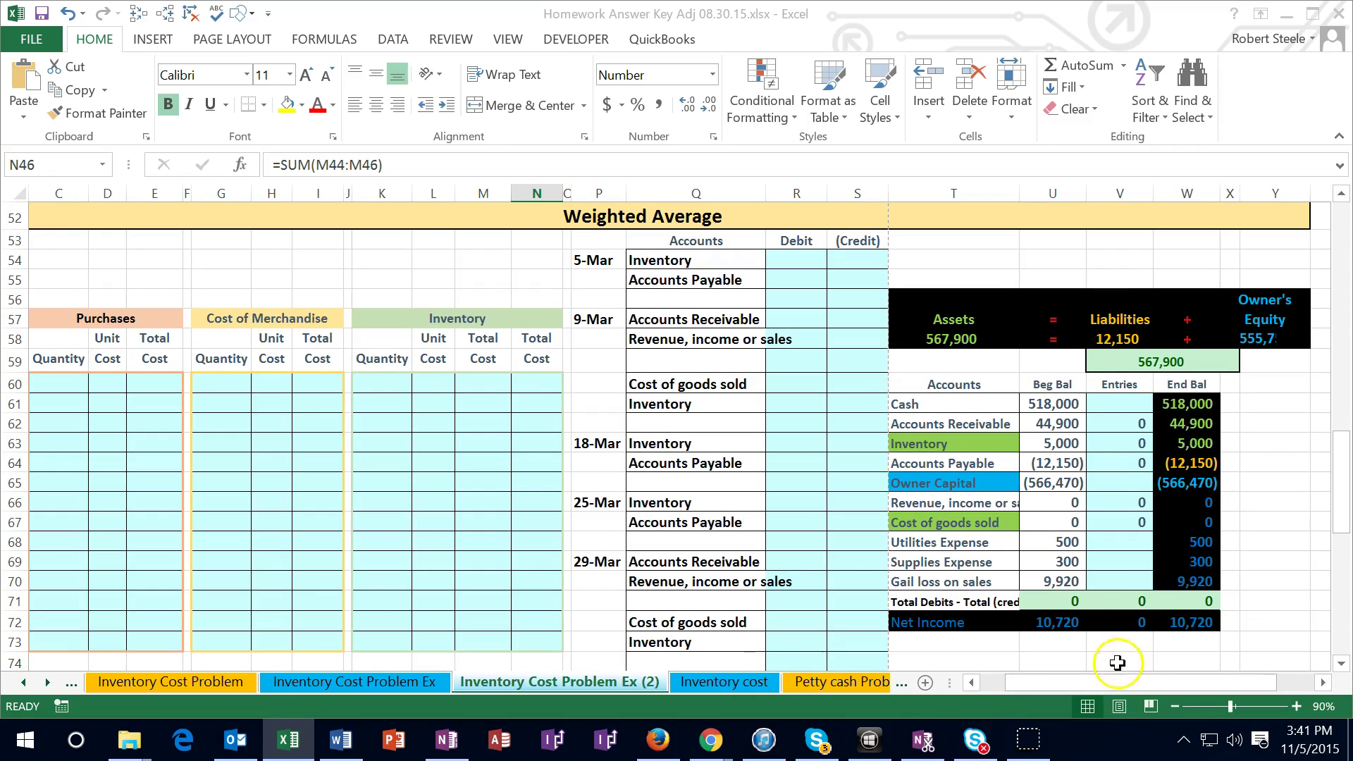
drag(1117, 684, 1057, 685)
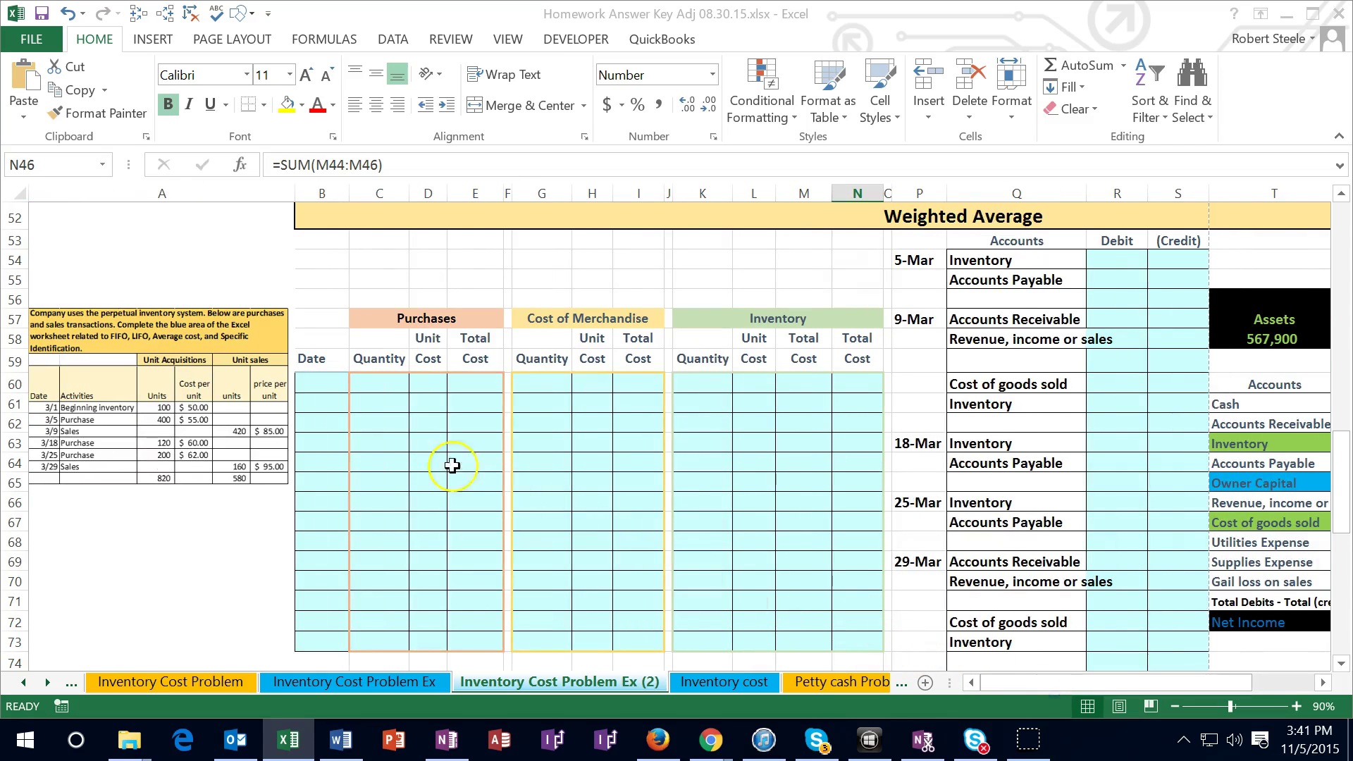
Step: Enter the date 3/1 in the first row of the Weighted Average table
click(331, 385)
text(3/1)
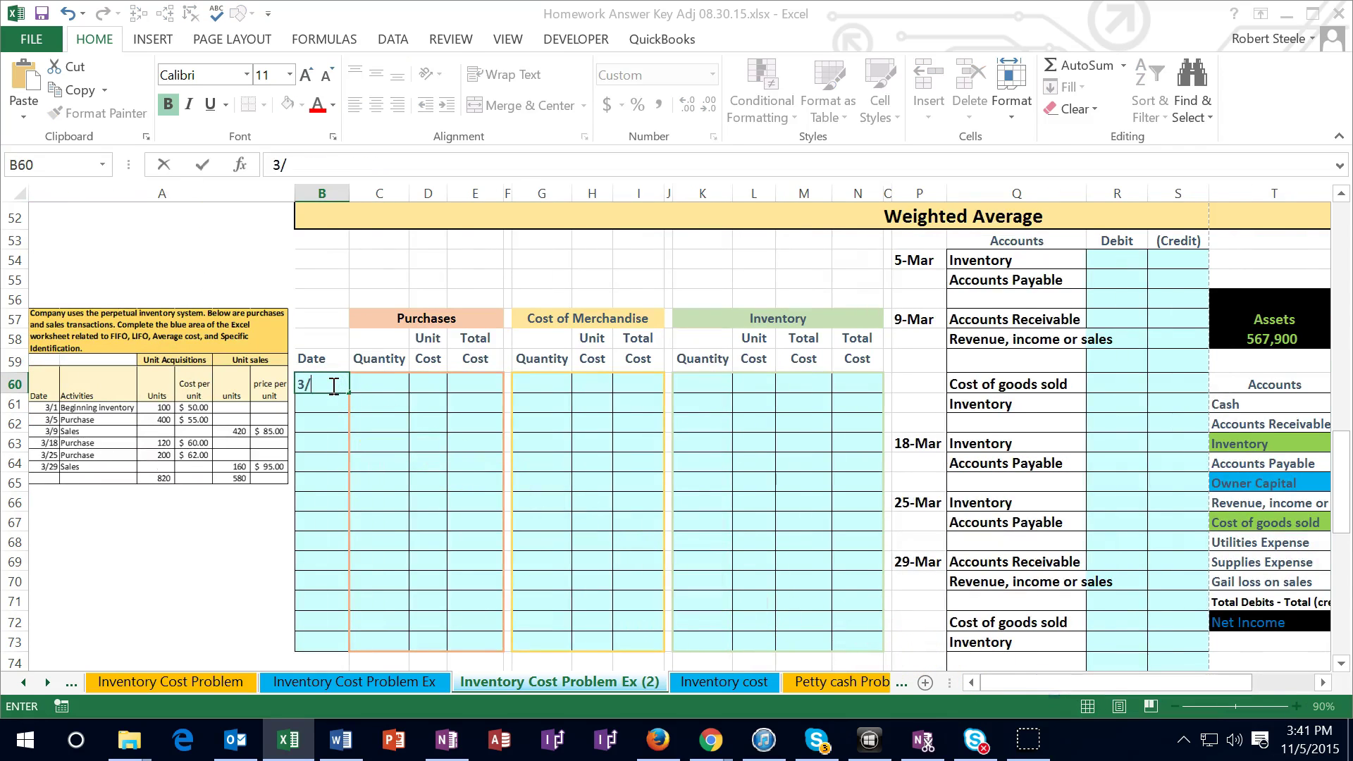
key(Return)
Step: Enter the 1-Mar beginning inventory with a quantity of 100 and a unit cost of 50 in K60 and L60
key(Right)
key(Right)
key(Right)
key(Right)
key(Right)
key(Right)
key(Right)
key(Right)
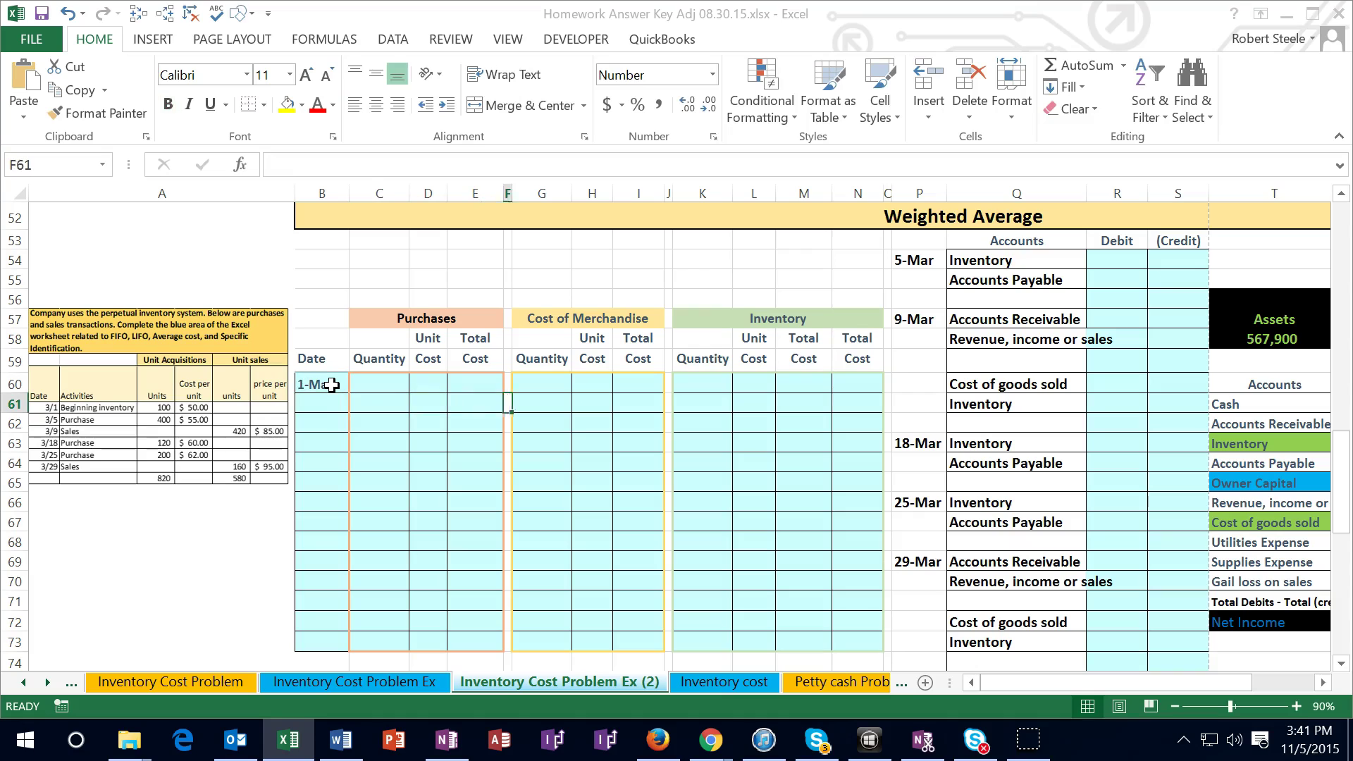
key(Up)
key(Right)
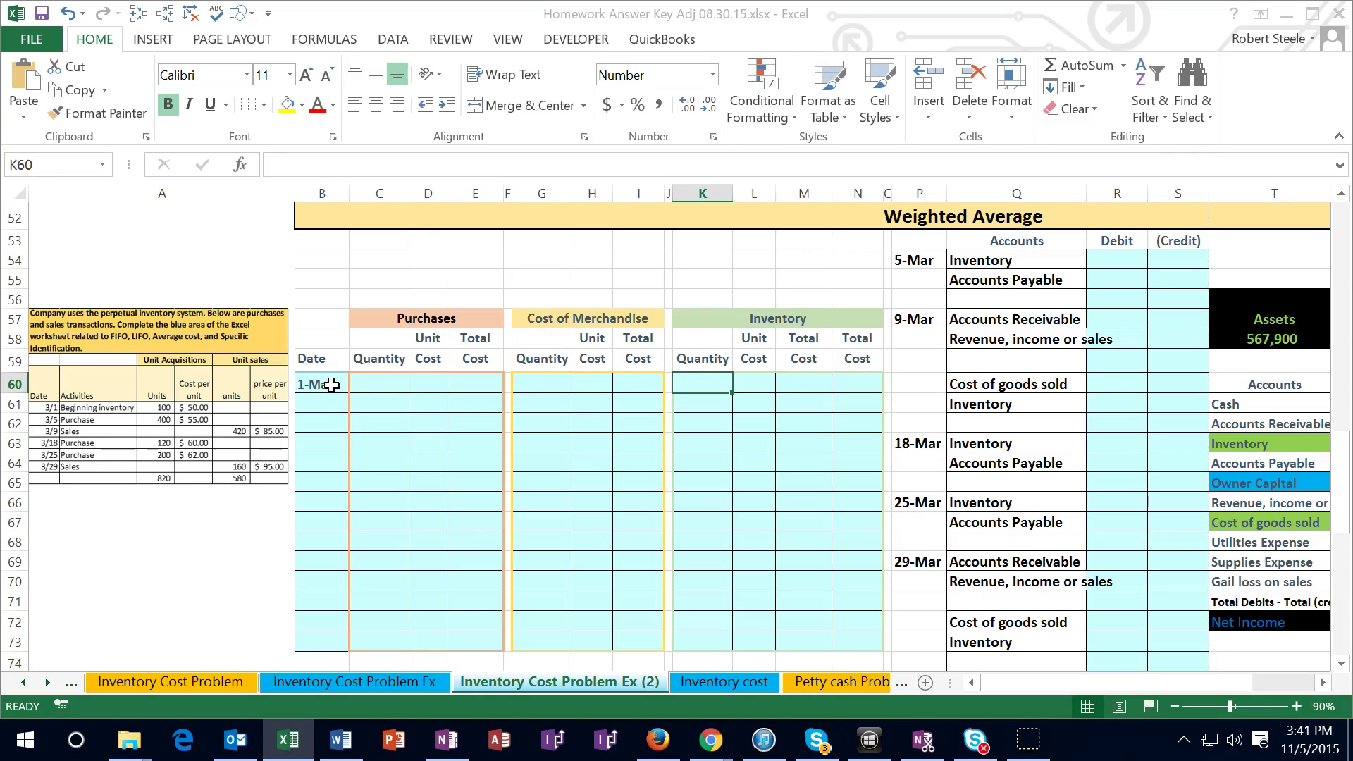
text(100)
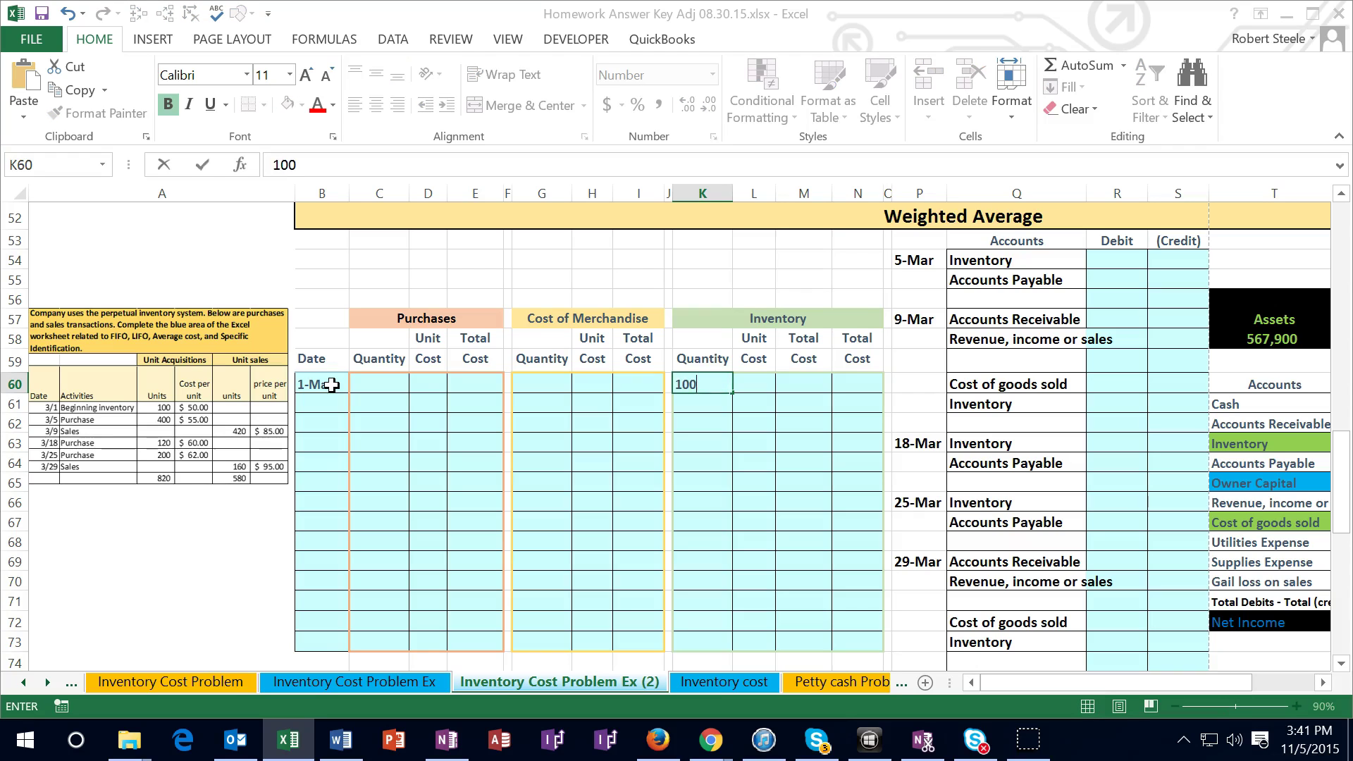
key(Tab)
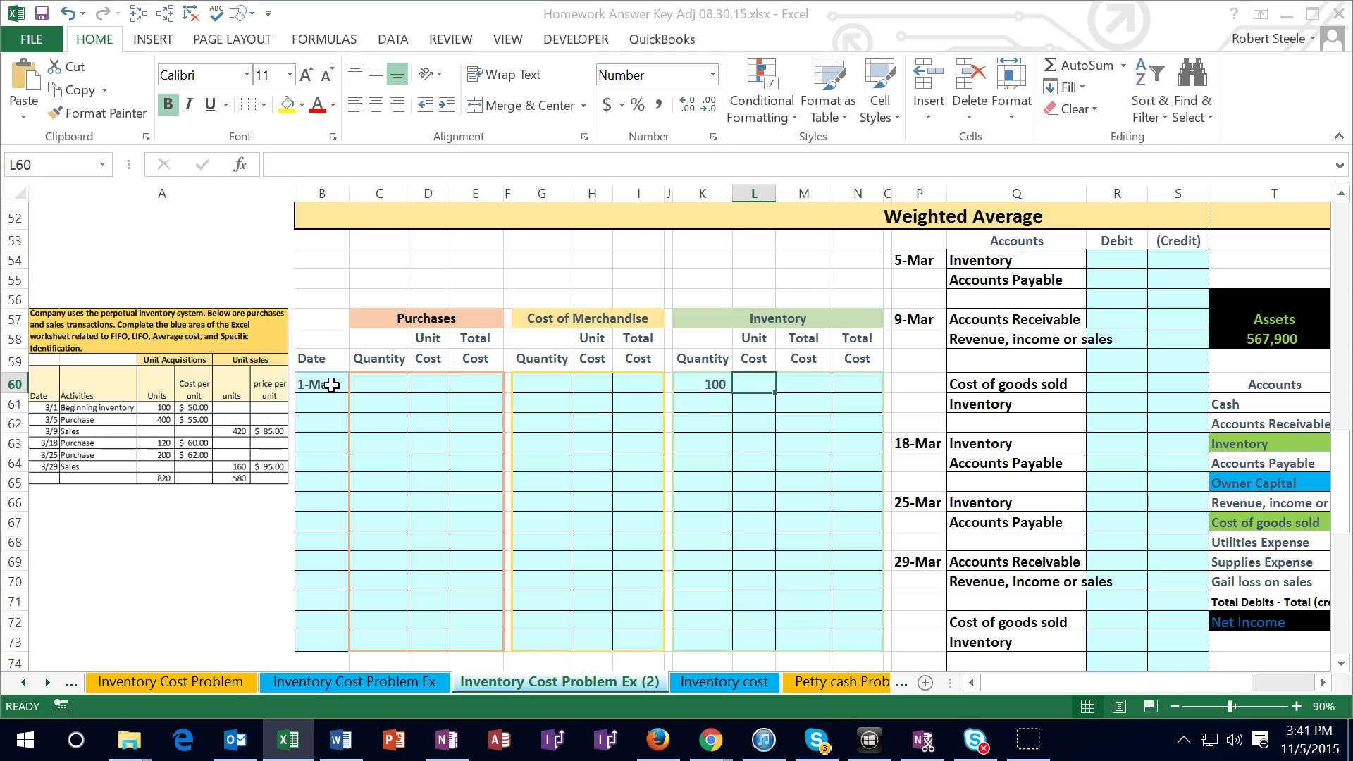
text(50)
key(Tab)
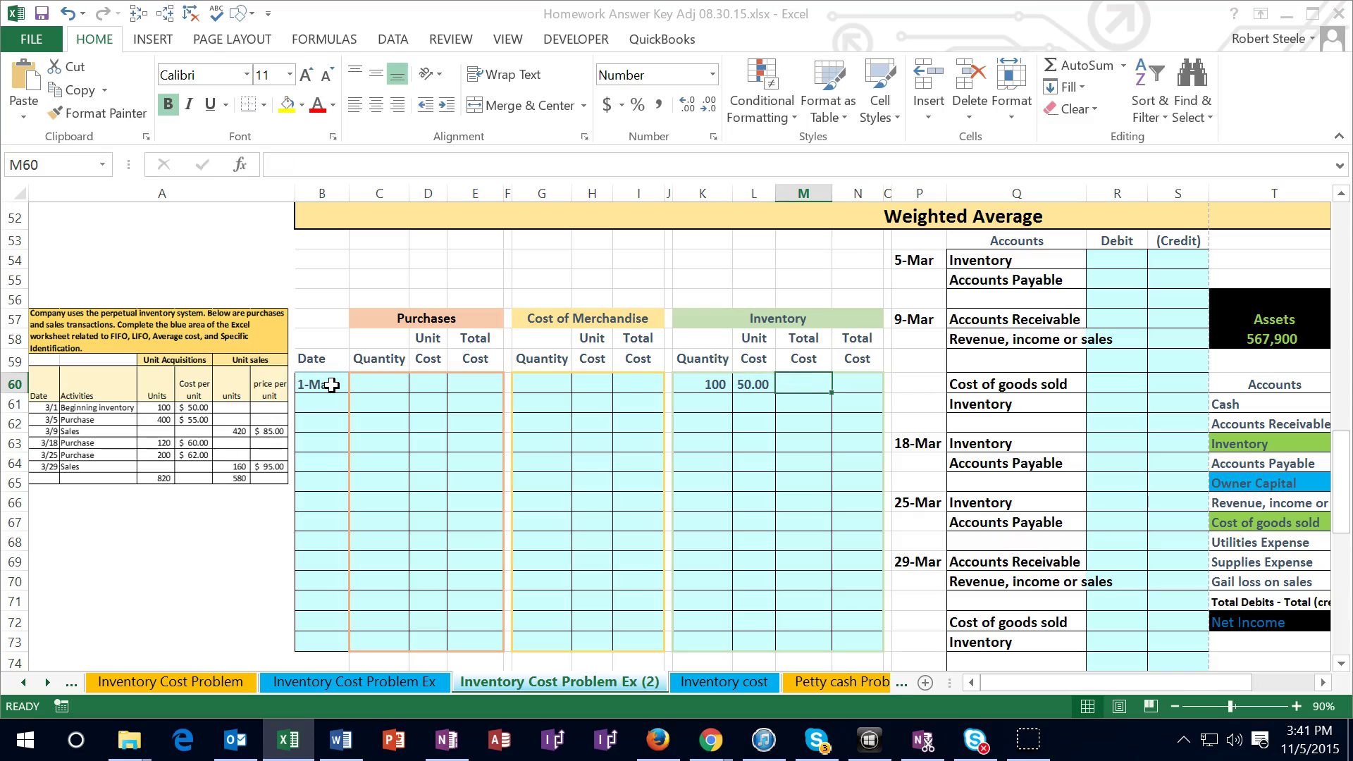
Step: Calculate the 1-Mar inventory total cost in M60 with the formula =K60*L60
text(=)
key(Left)
key(Left)
text(*)
key(Left)
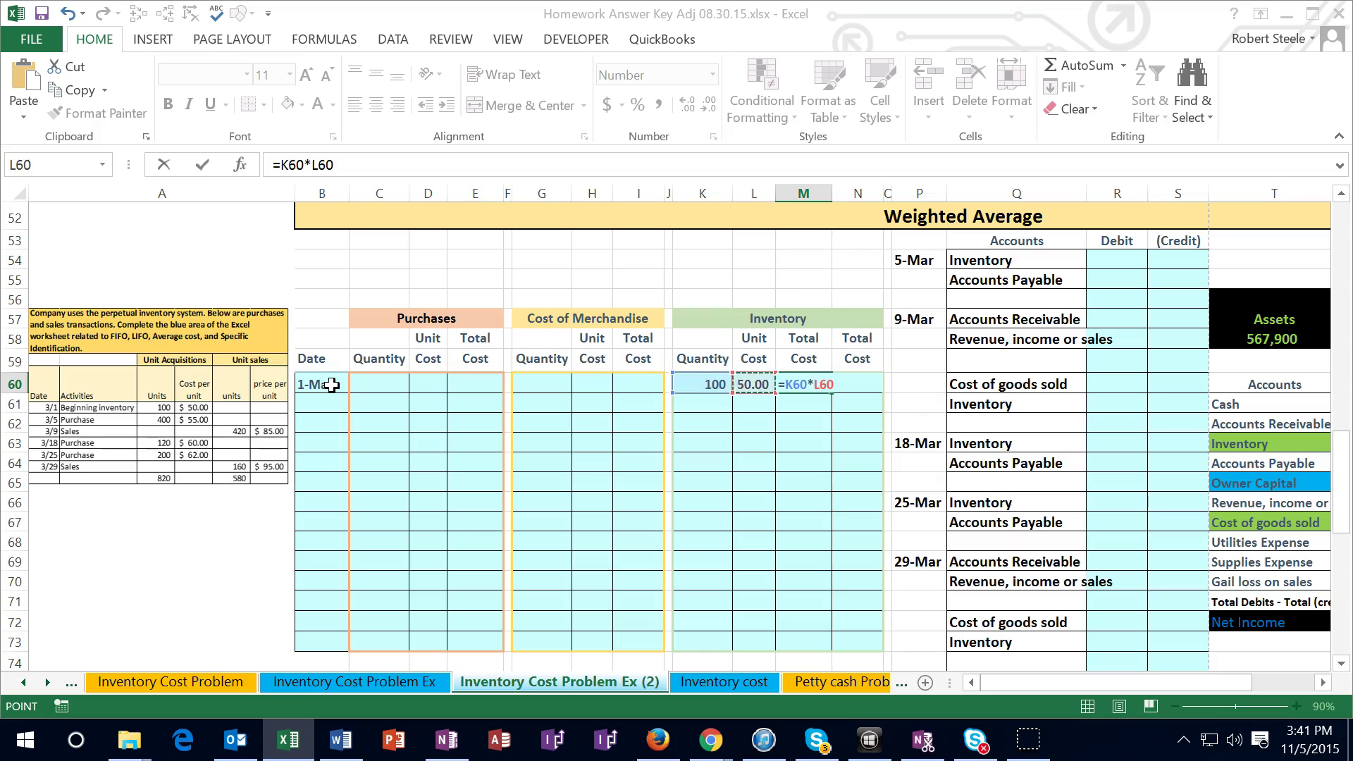
key(Tab)
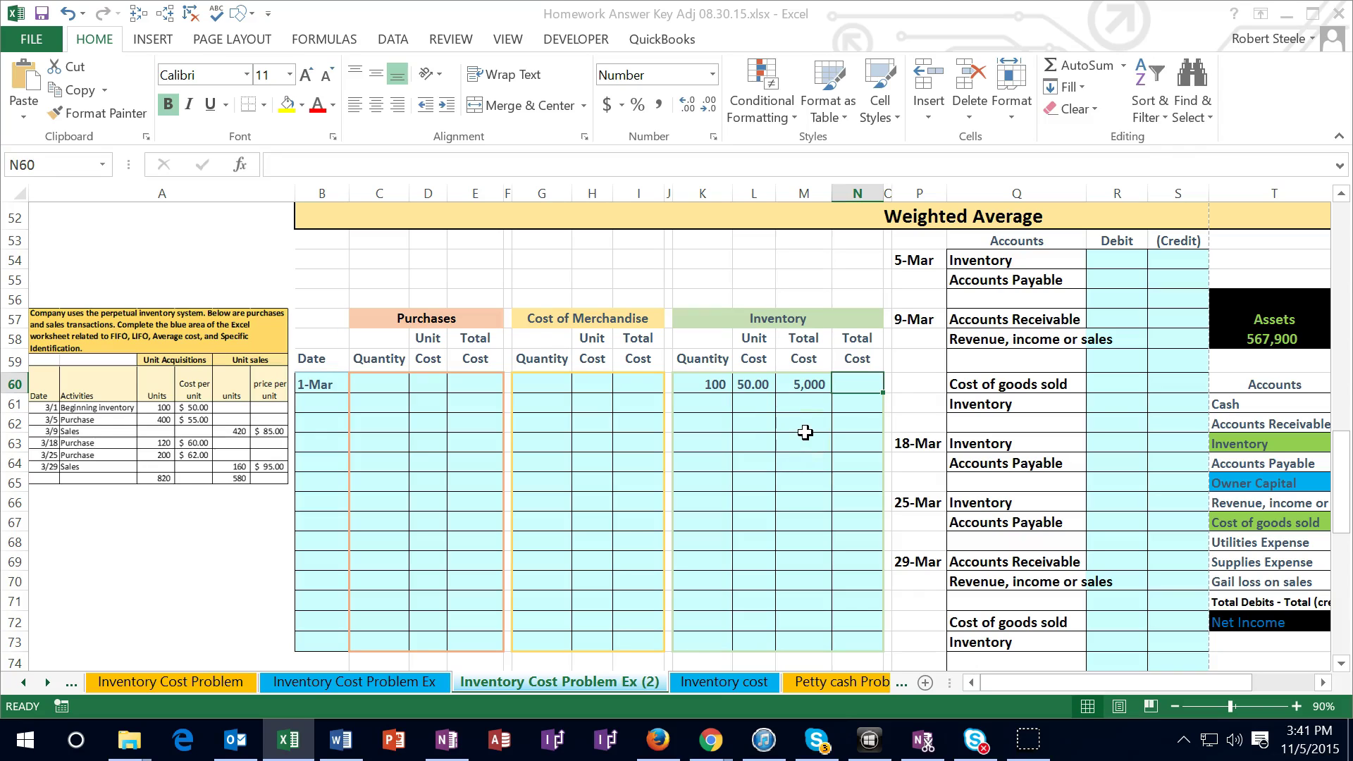
Step: Carry the 1-Mar cost into the overall inventory total in N60 with the formula =M60
text(=)
key(Left)
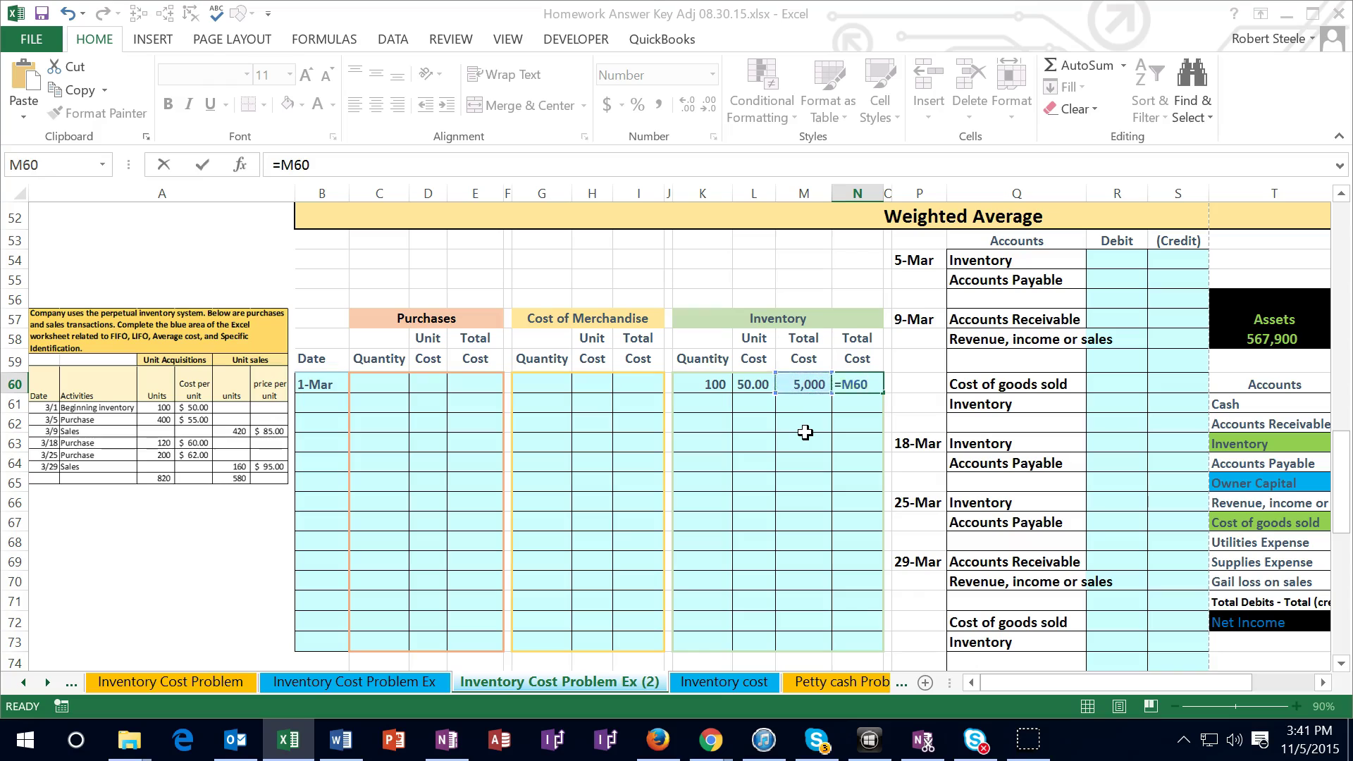
key(Return)
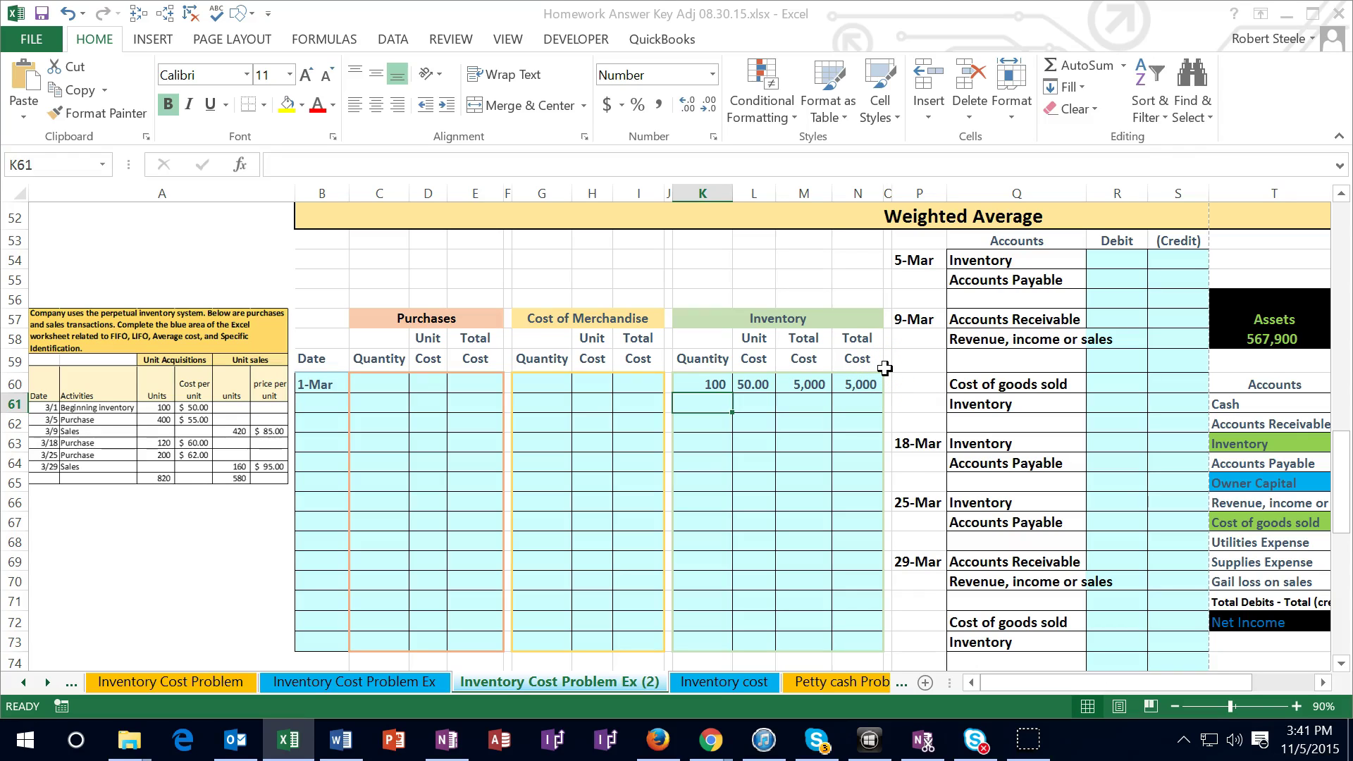
Step: Check the Inventory account's ending balance in W63 against the 1-Mar inventory total in the Weighted Average table
key(Right)
key(Right)
key(Right)
key(Right)
key(Right)
key(Right)
key(Right)
key(Right)
key(Right)
key(Right)
key(Right)
key(Right)
key(Right)
key(Down)
key(Down)
key(Left)
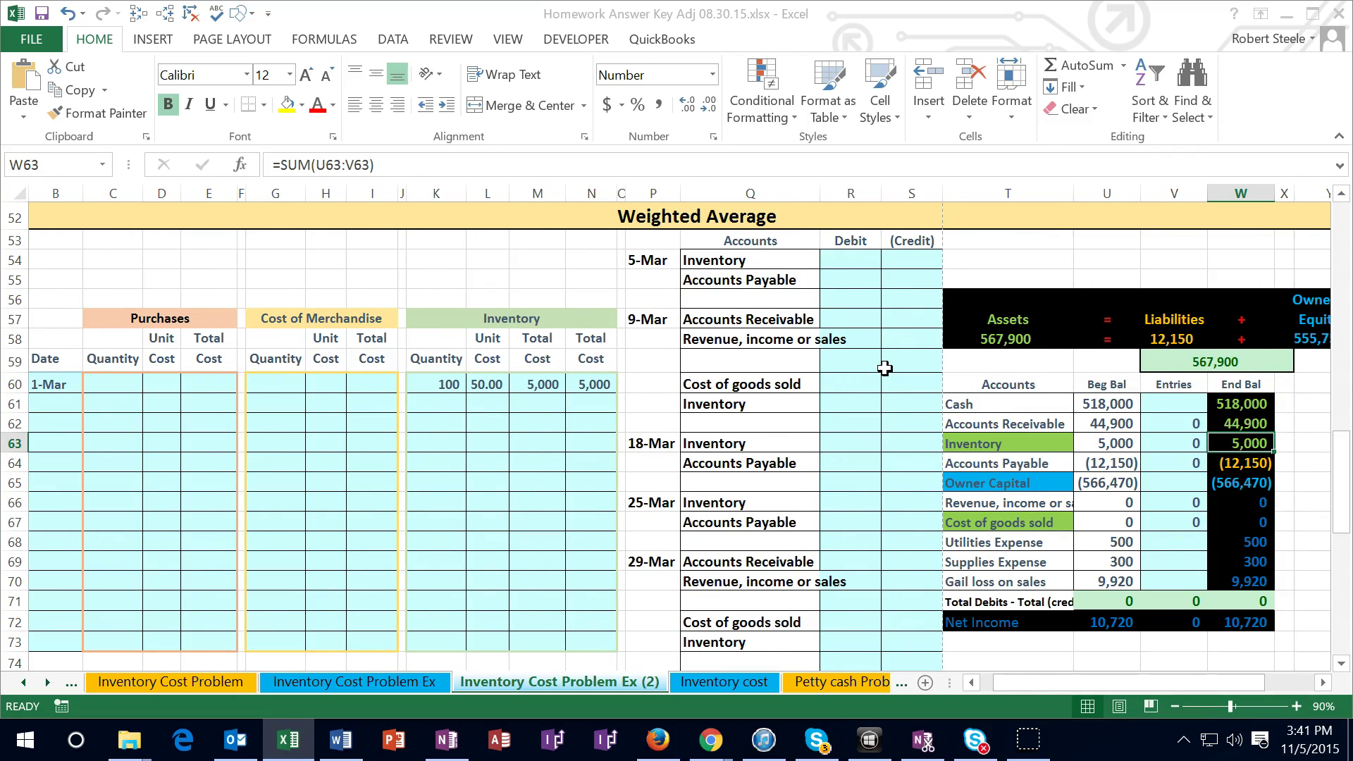
key(Left)
key(Left)
key(Left)
key(Left)
key(Left)
key(Left)
key(Left)
key(Left)
key(Left)
key(Left)
key(Left)
key(Left)
key(Left)
key(Left)
key(Left)
key(Left)
key(Left)
key(Left)
key(Left)
key(Left)
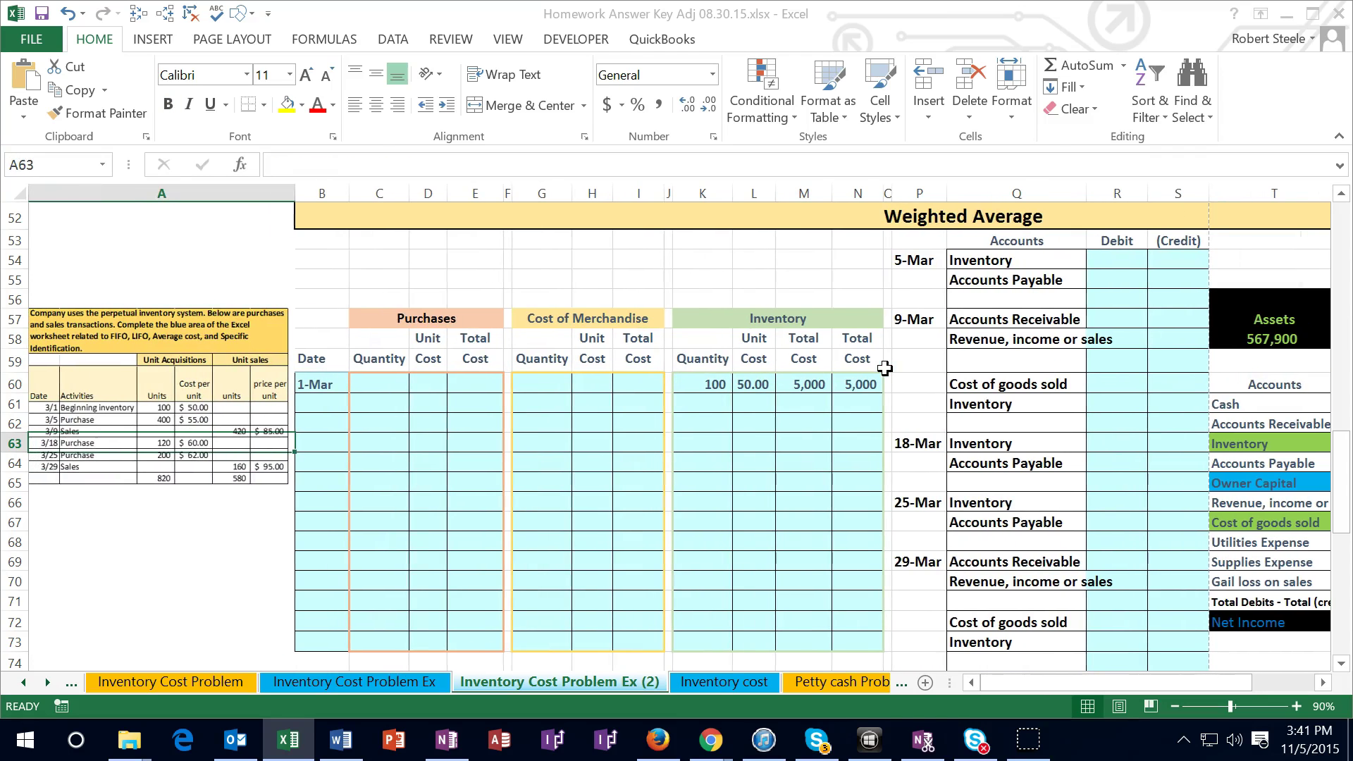
click(437, 528)
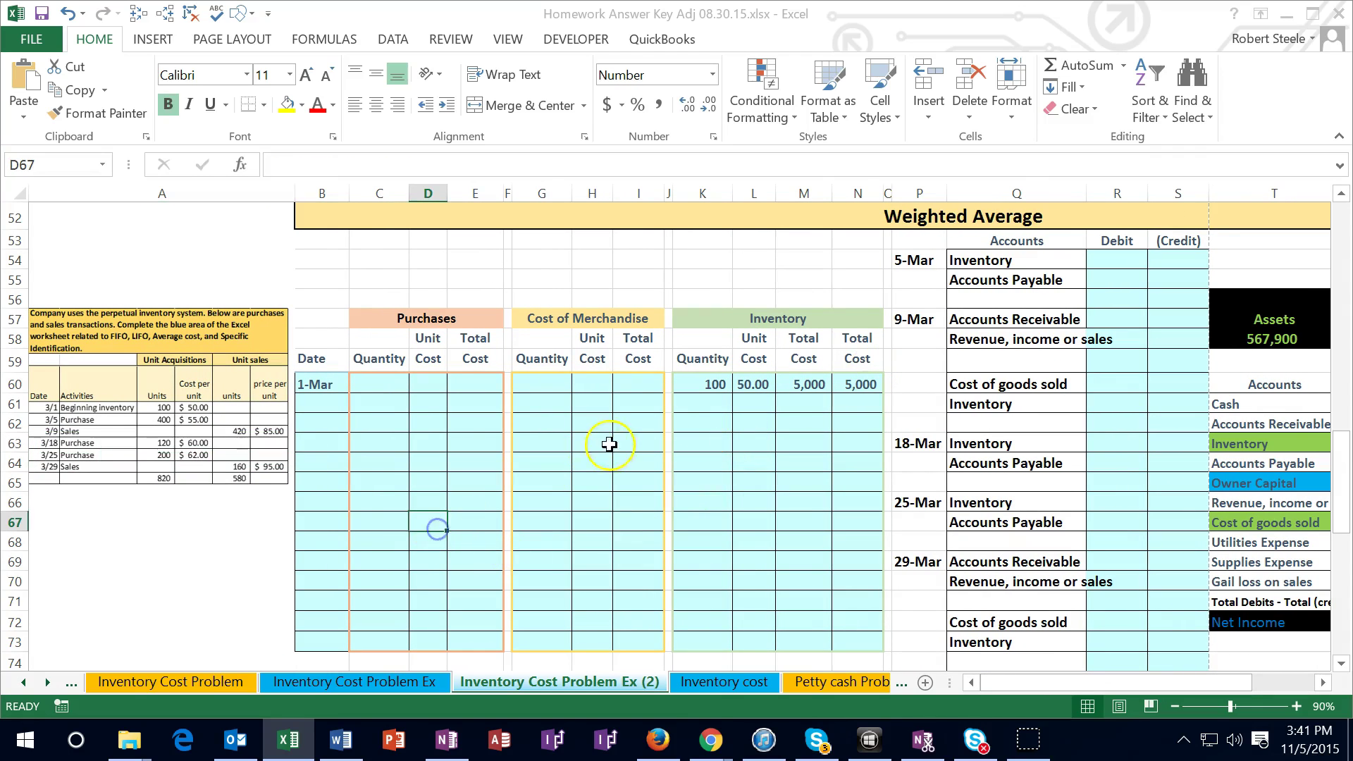
Step: Enter the date 3/5 in the second row of the Weighted Average table
click(328, 409)
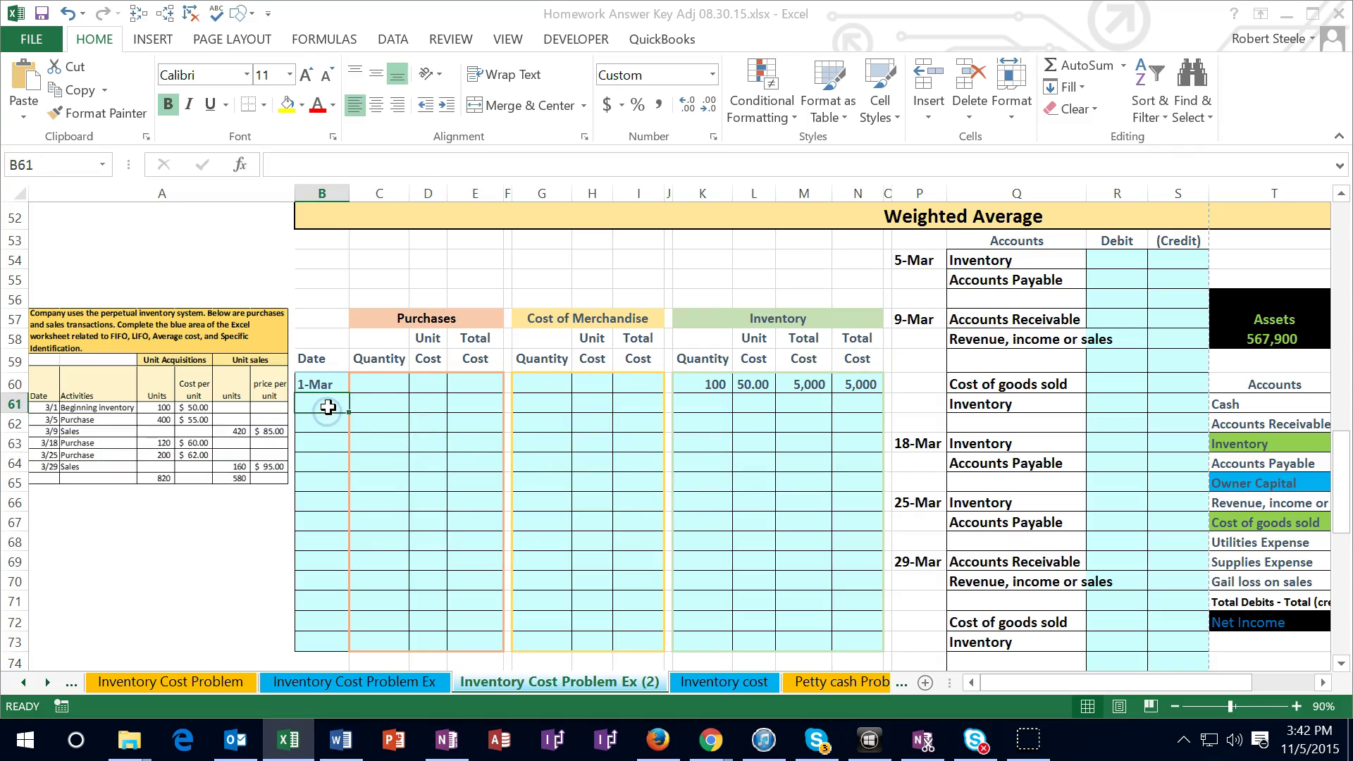
click(174, 444)
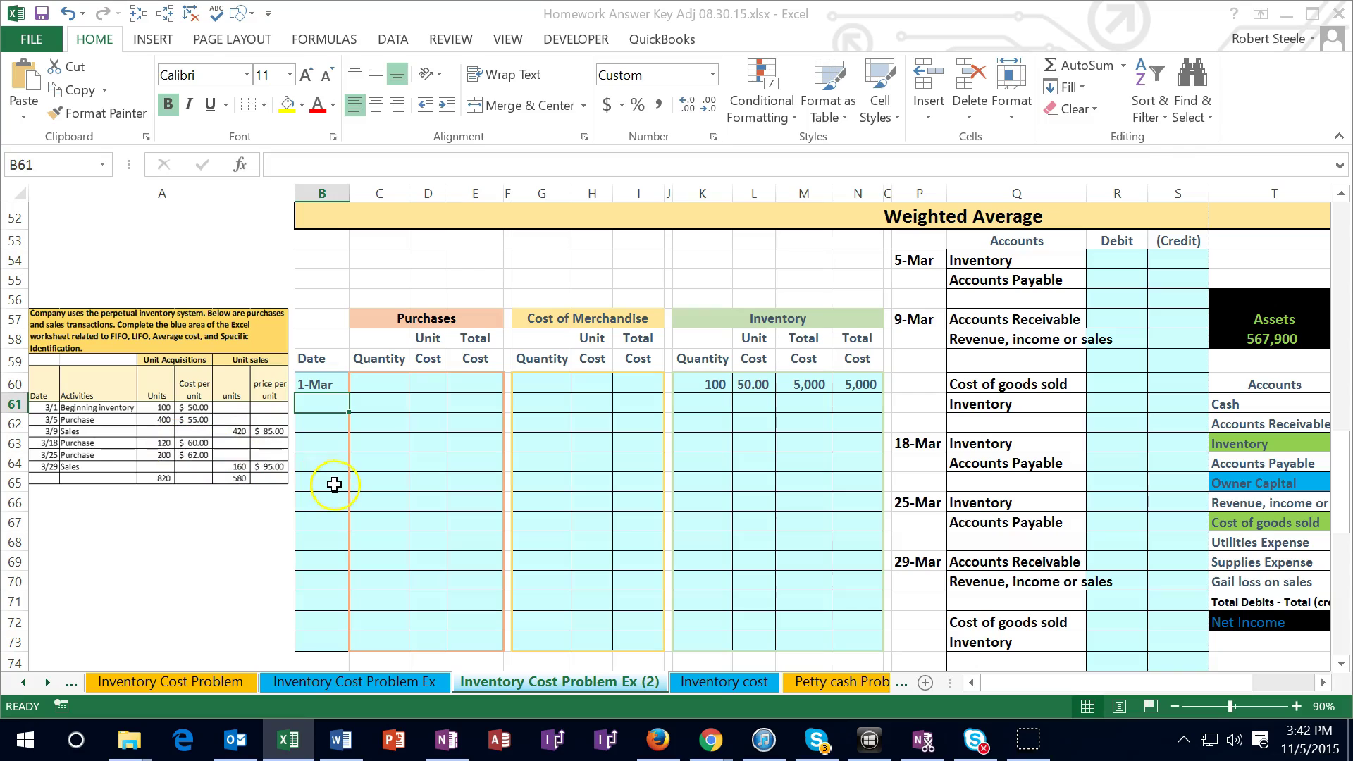
text(3/5)
key(Return)
Step: Enter the 5-Mar purchase with a quantity of 400 and a unit cost of 55 in C61 and D61
key(Right)
key(Up)
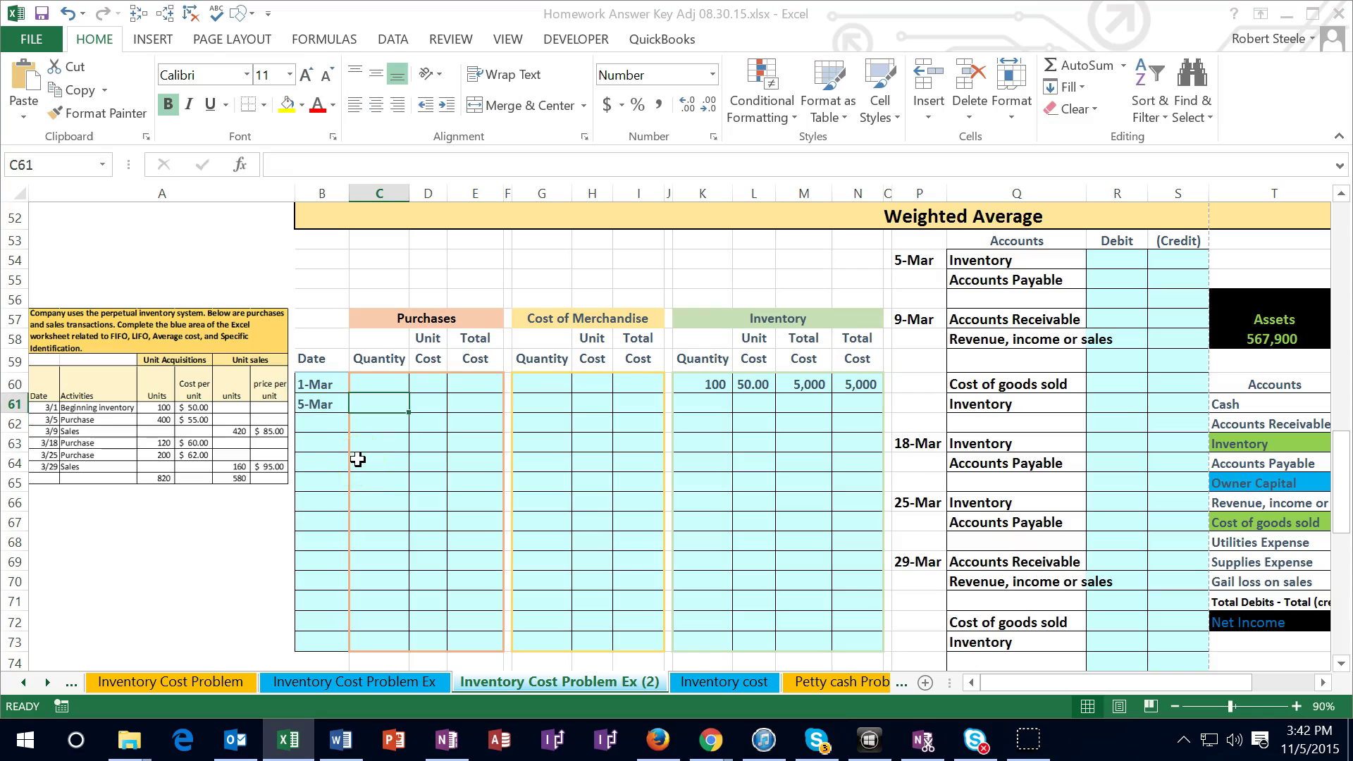
text(400)
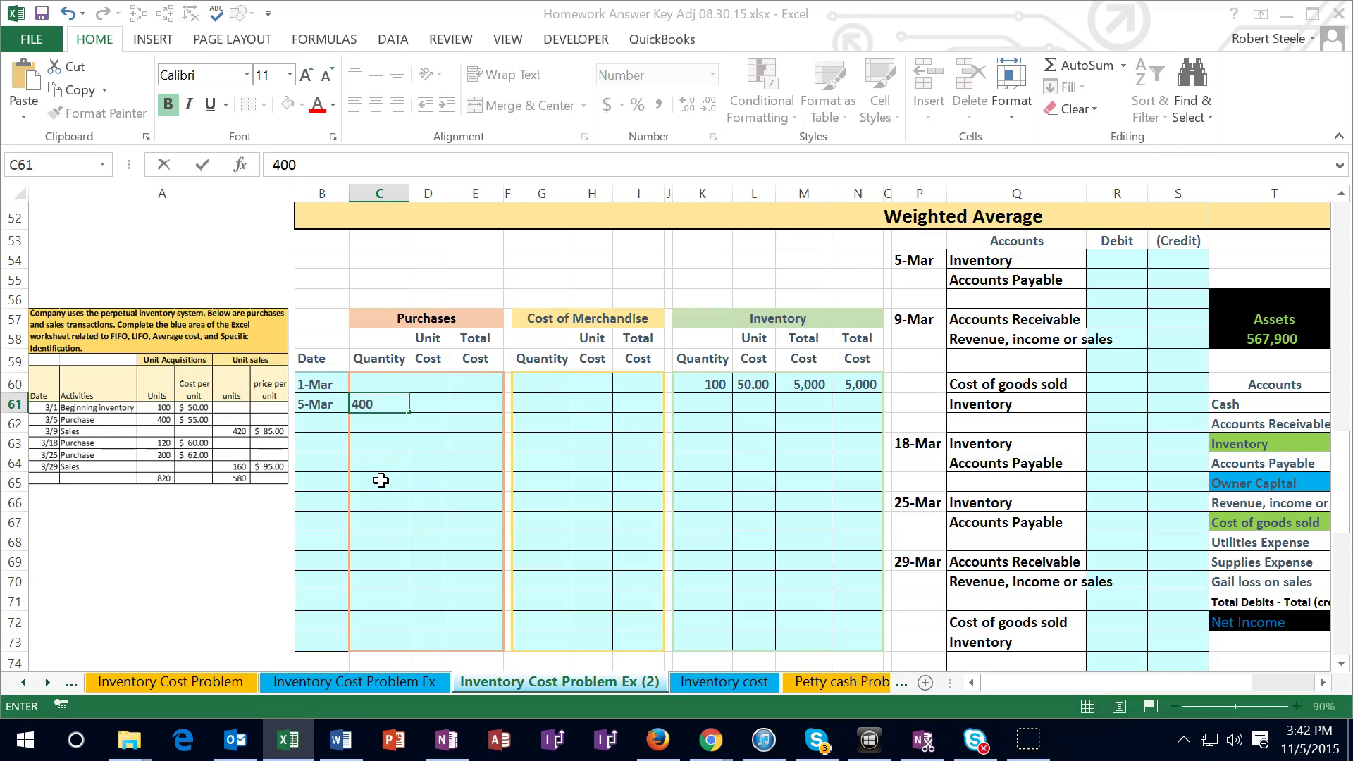
key(Tab)
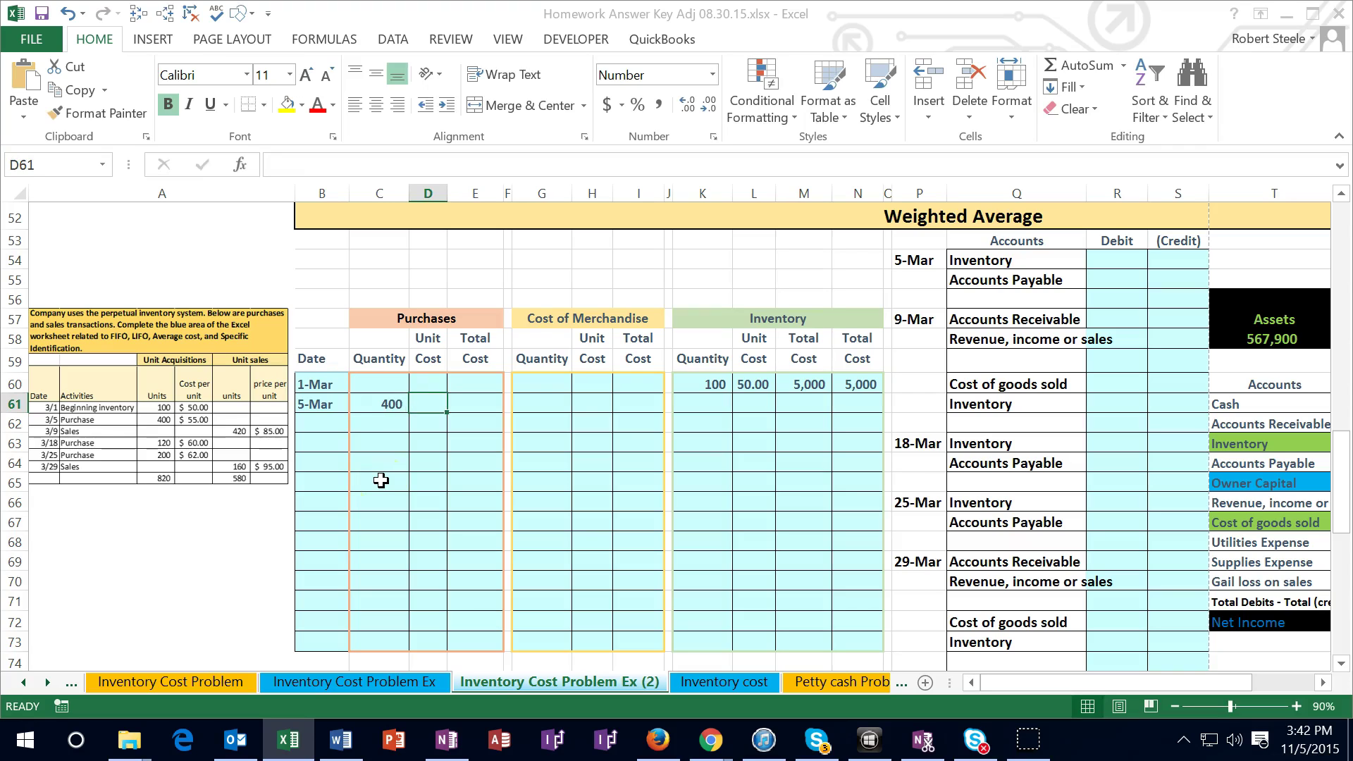
text(55)
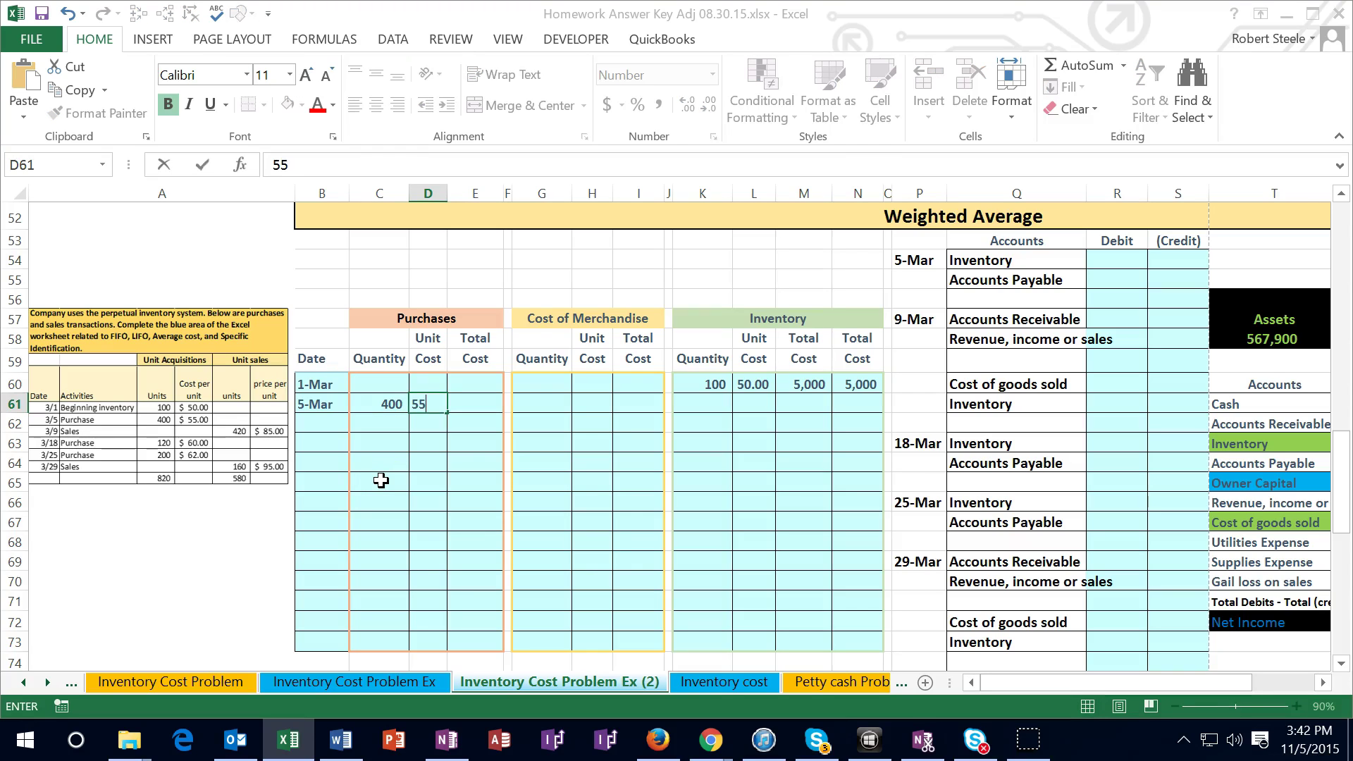
key(Tab)
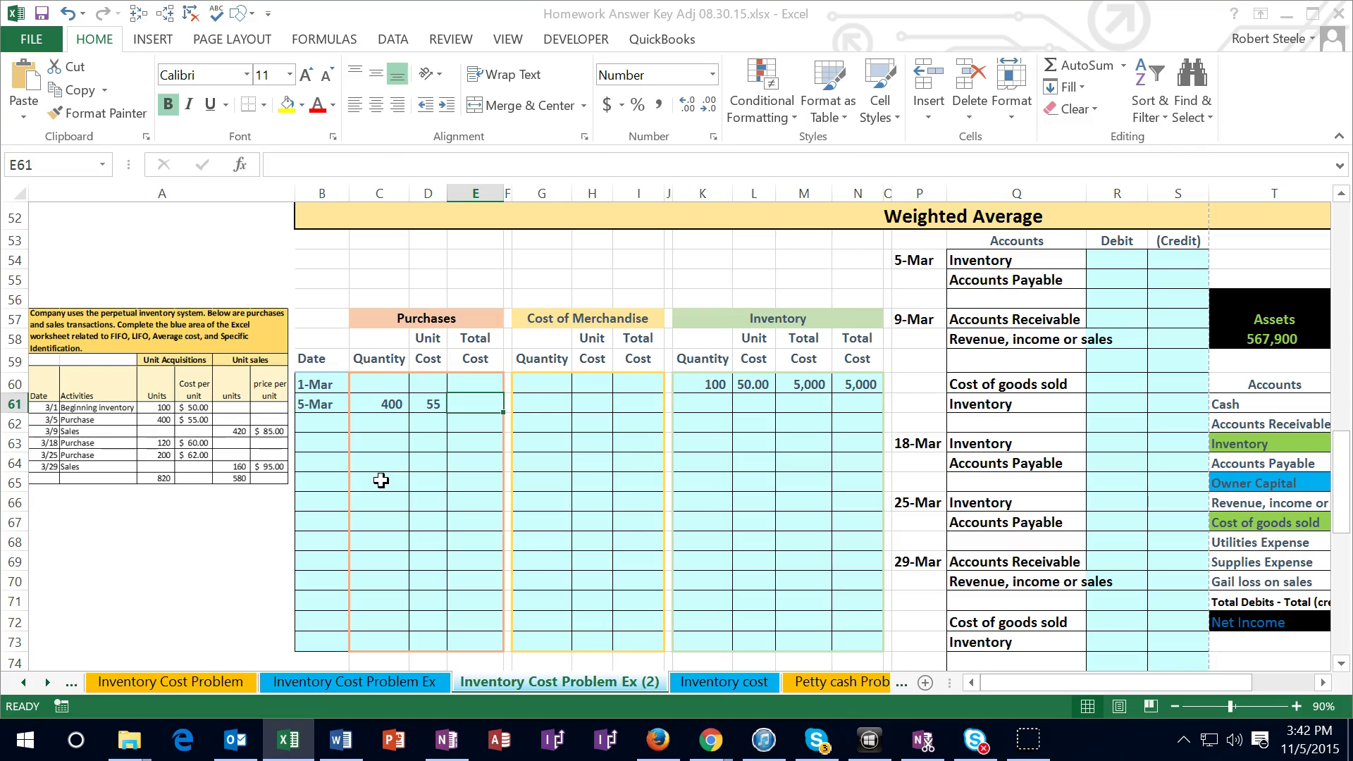
Step: Calculate the 5-Mar purchase's total cost in E61 with the formula =C61*D61
text(=)
key(Left)
key(Left)
text(*)
key(Left)
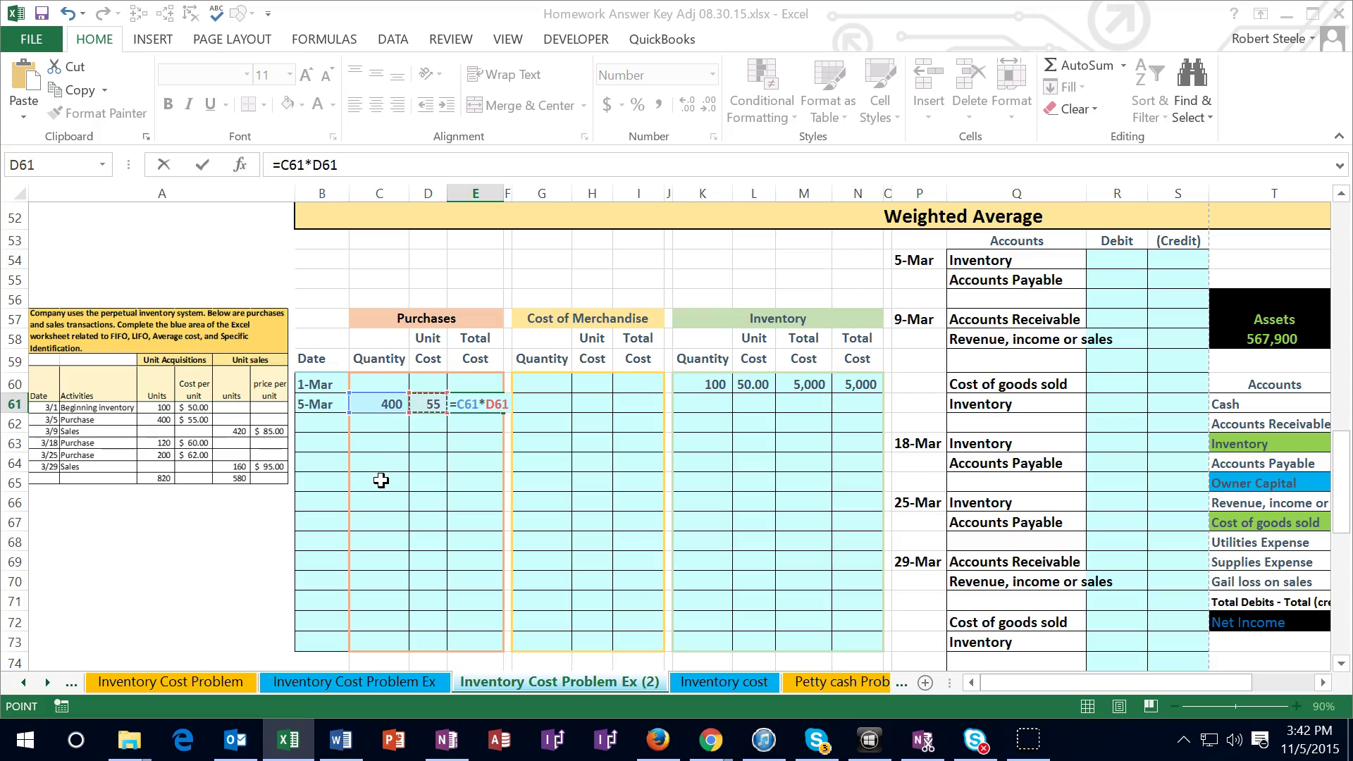
key(Return)
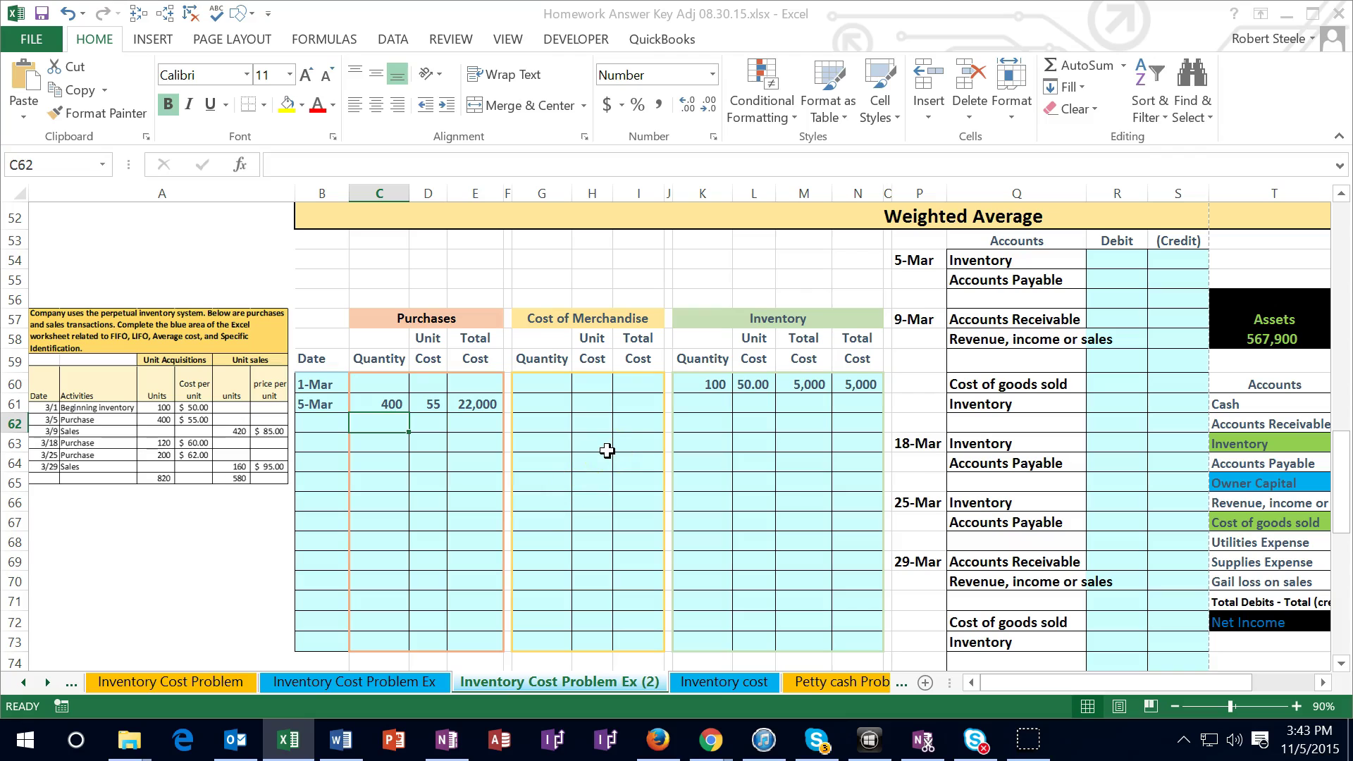
Step: Copy the 1-Mar inventory quantity, unit cost and total cost (K60:M60) and paste them as values into the 5-Mar row at K61
drag(713, 384, 783, 380)
right_click(786, 380)
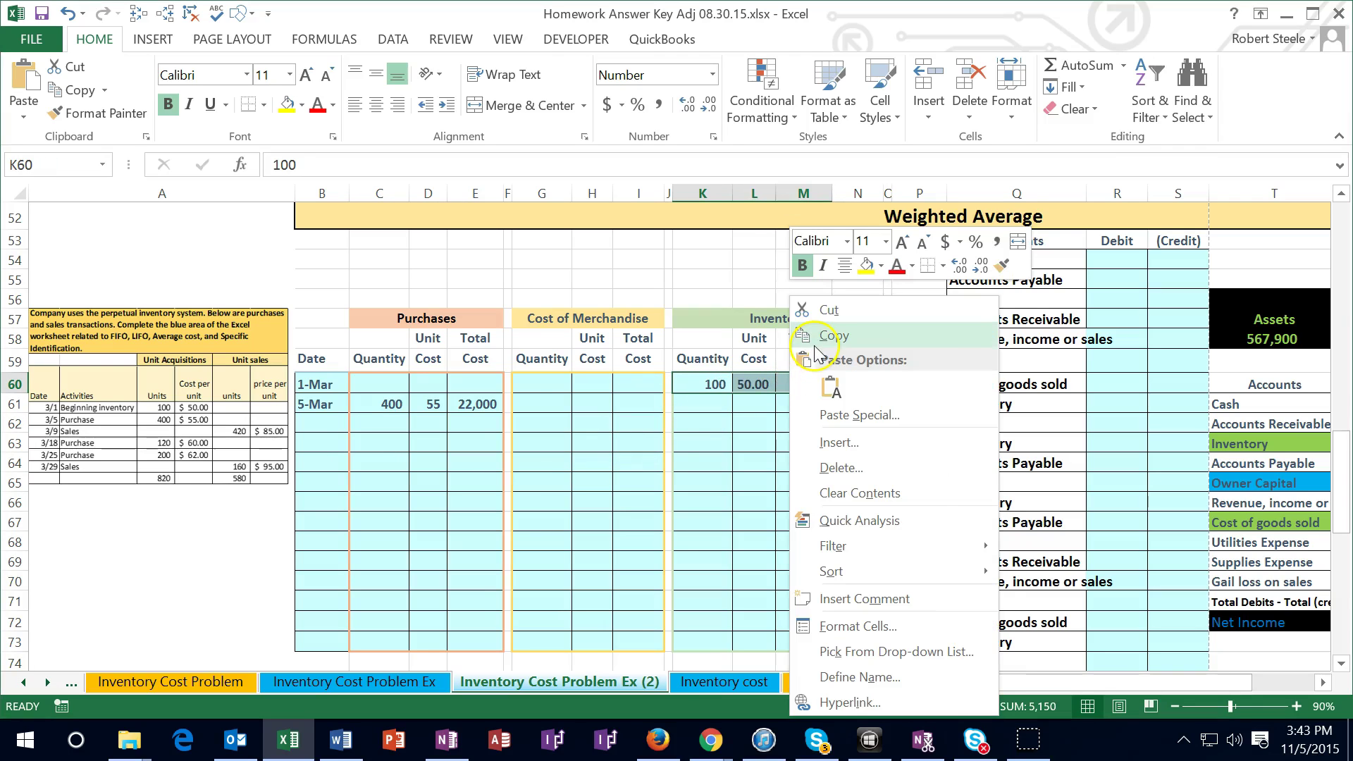
click(815, 345)
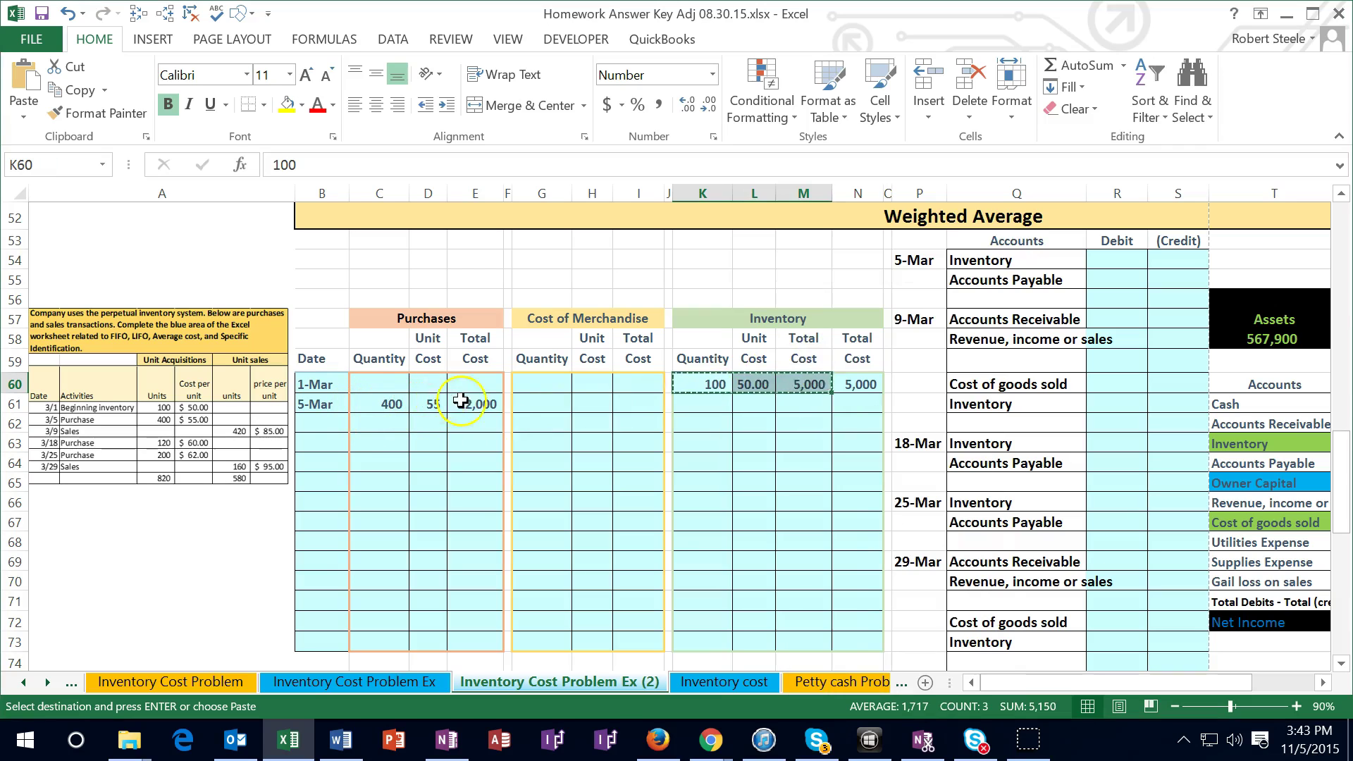
click(693, 401)
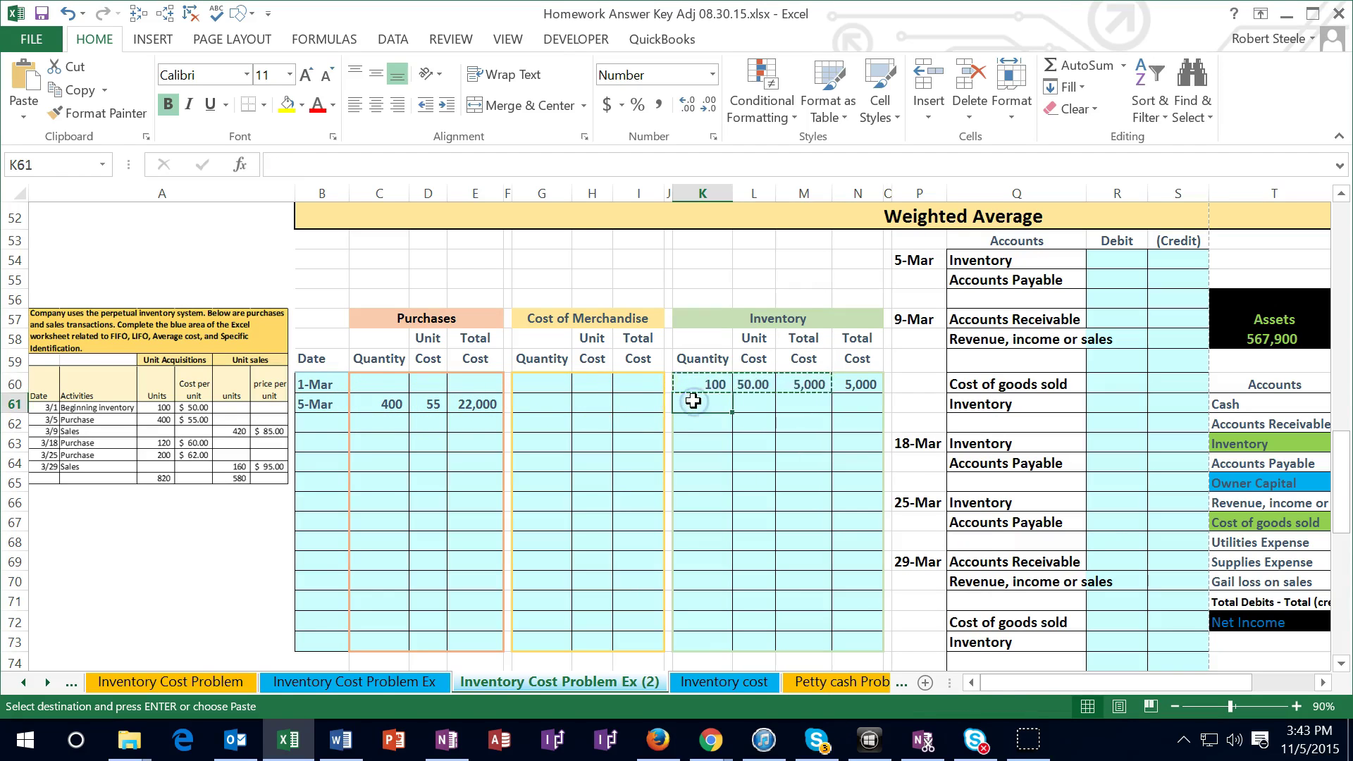
right_click(693, 400)
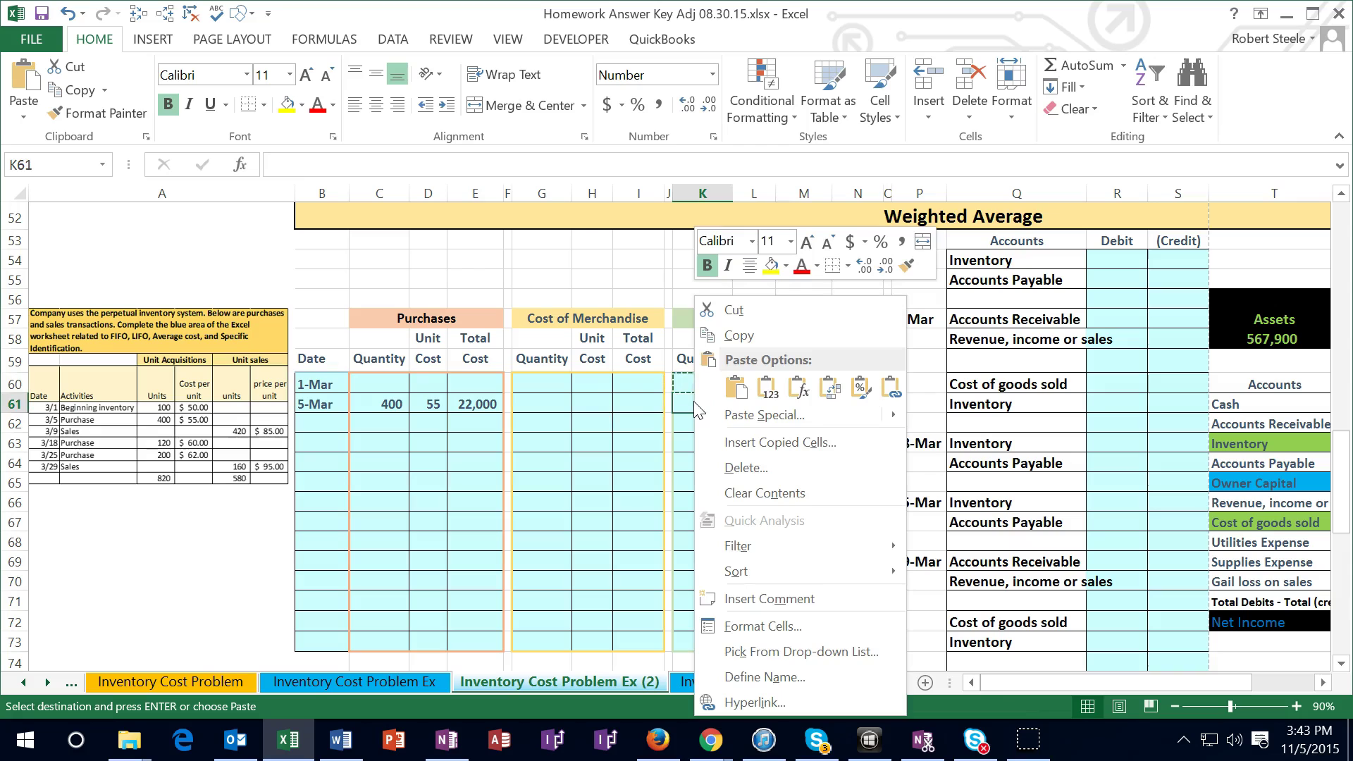
click(766, 389)
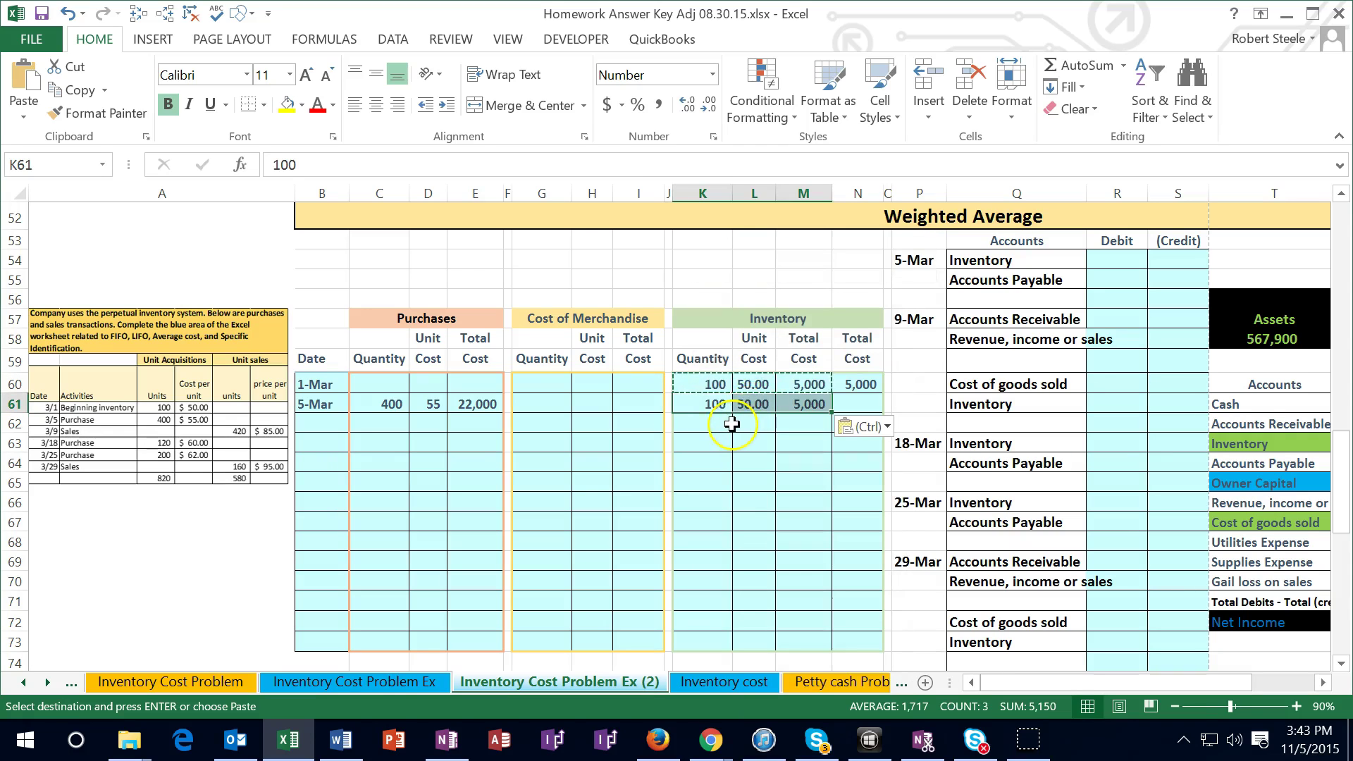
Step: Copy the 5-Mar purchase's quantity, unit cost and total cost (C61:E61) and paste them as values into the Inventory columns at K62
click(713, 425)
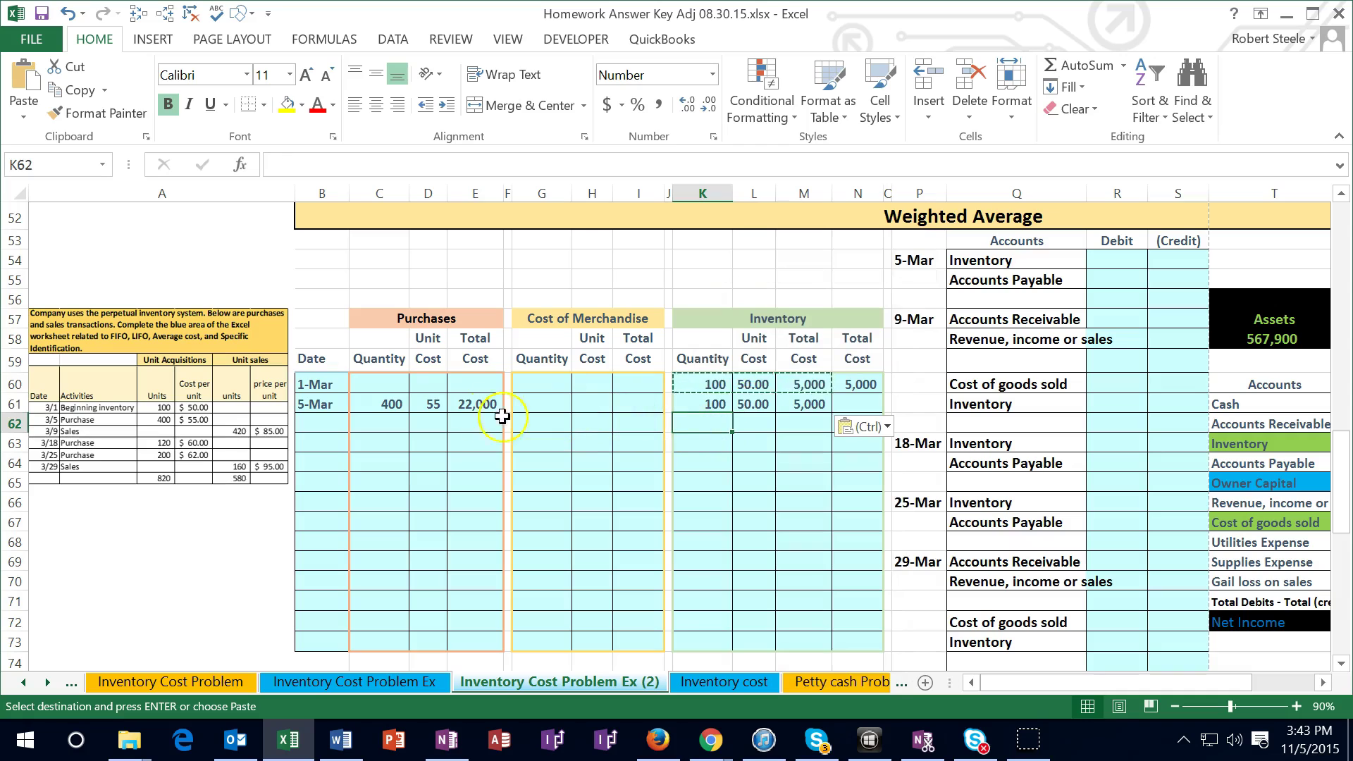
drag(390, 408, 480, 408)
right_click(480, 410)
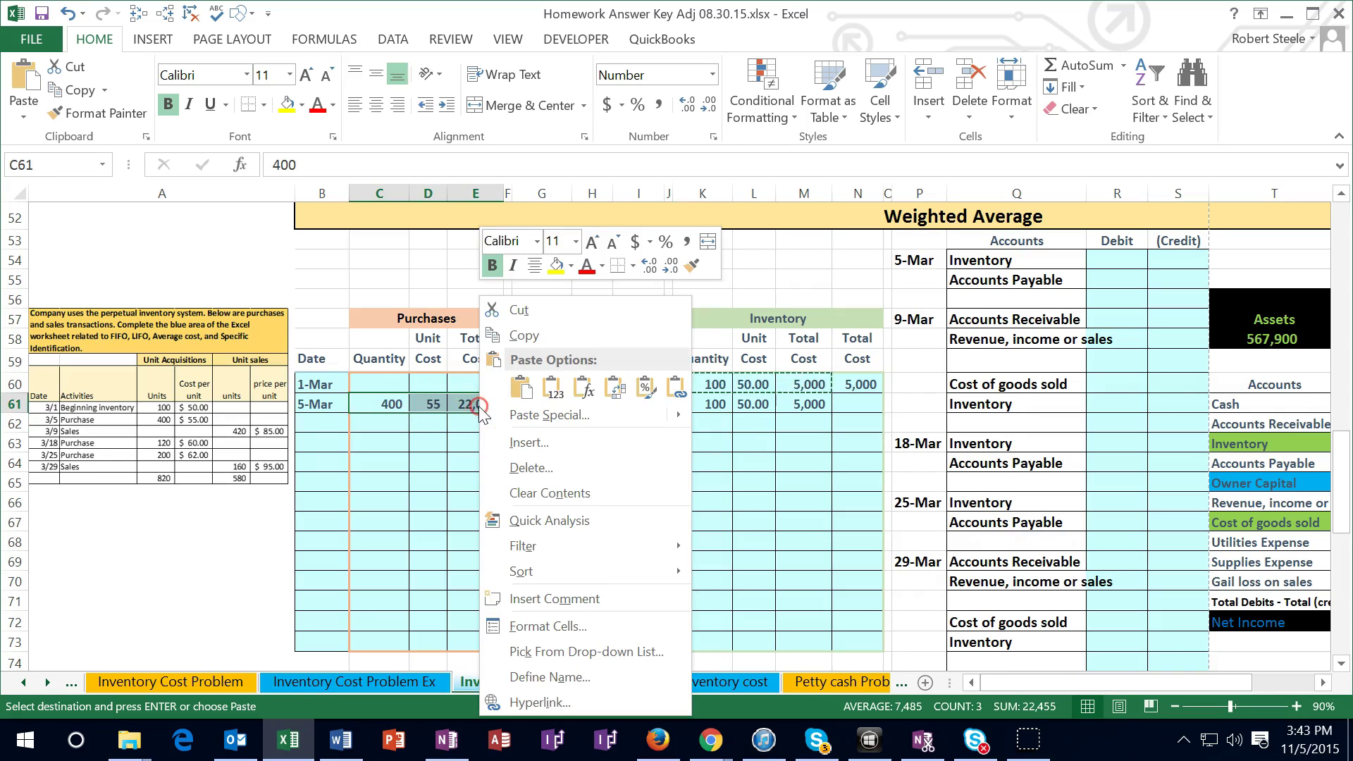
click(521, 336)
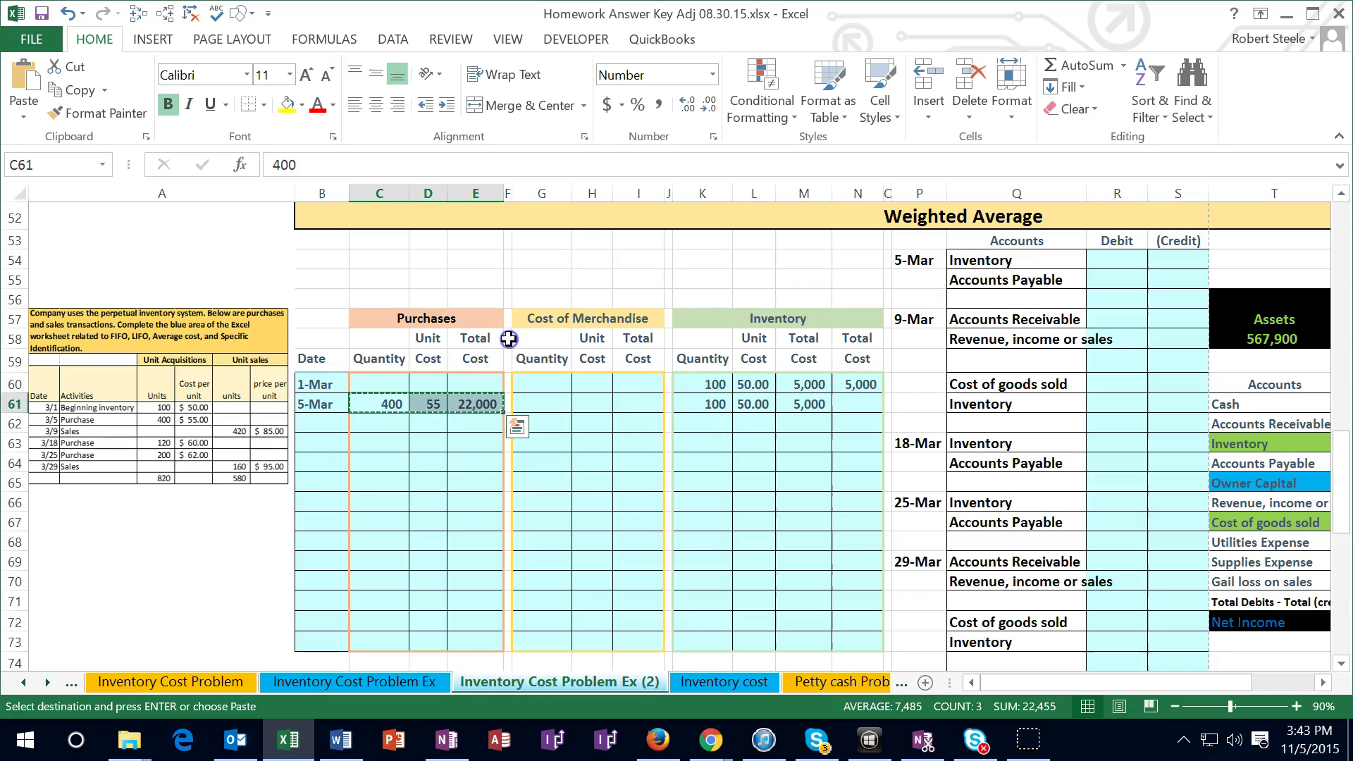
click(696, 421)
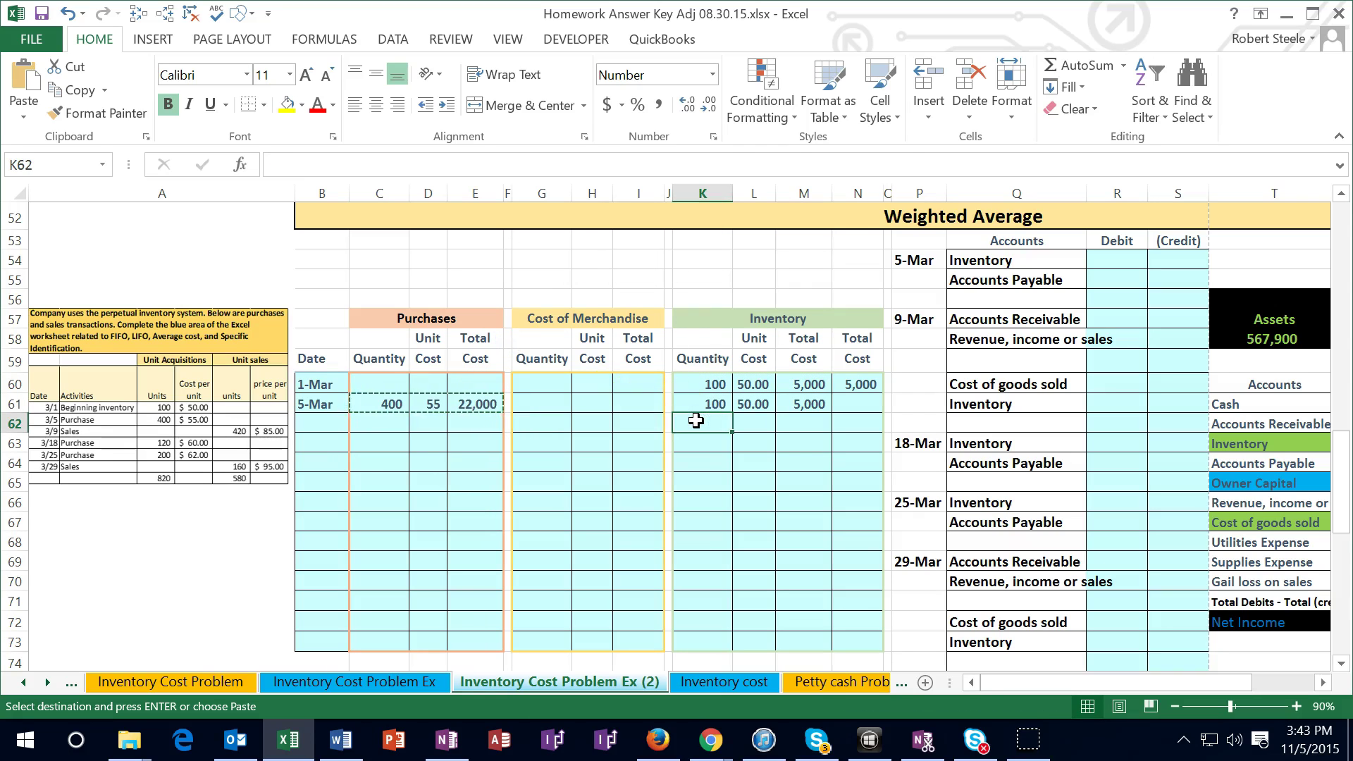
right_click(697, 422)
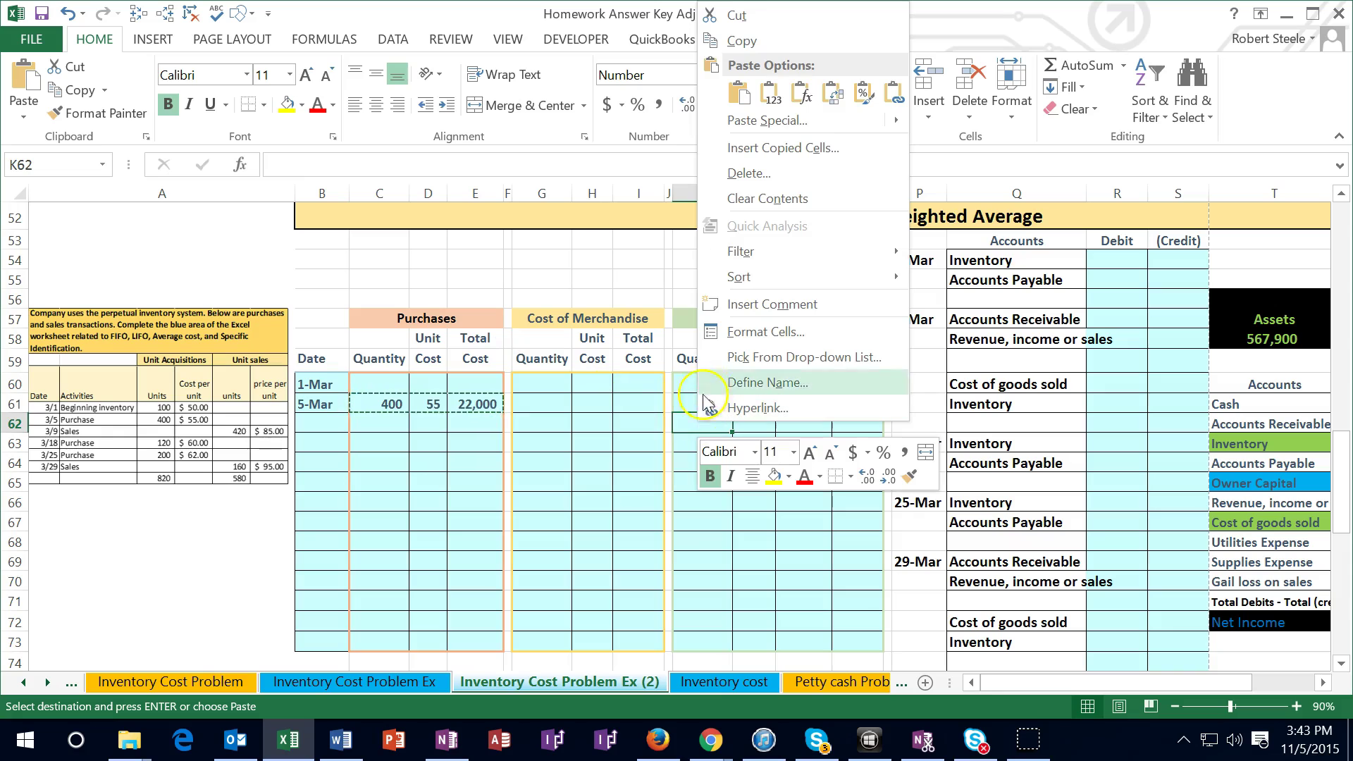
click(769, 95)
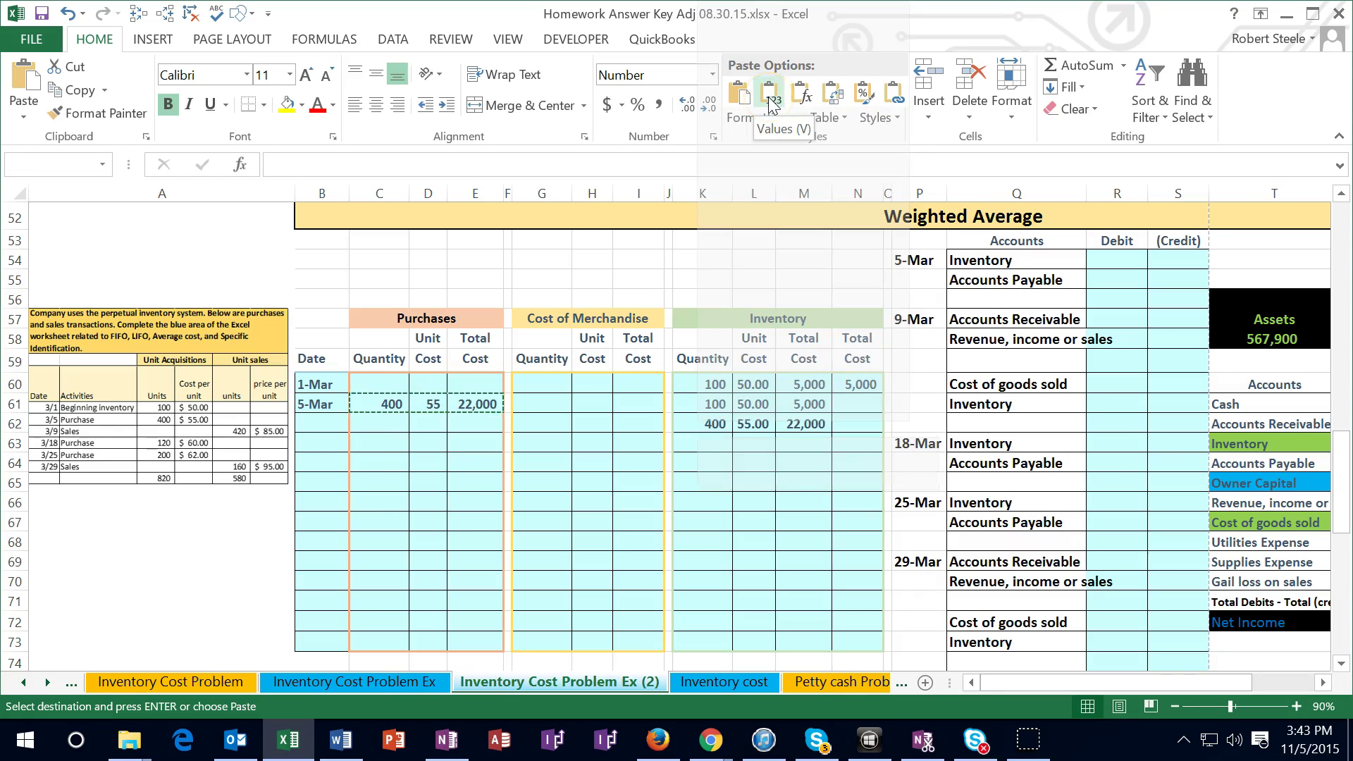
click(726, 438)
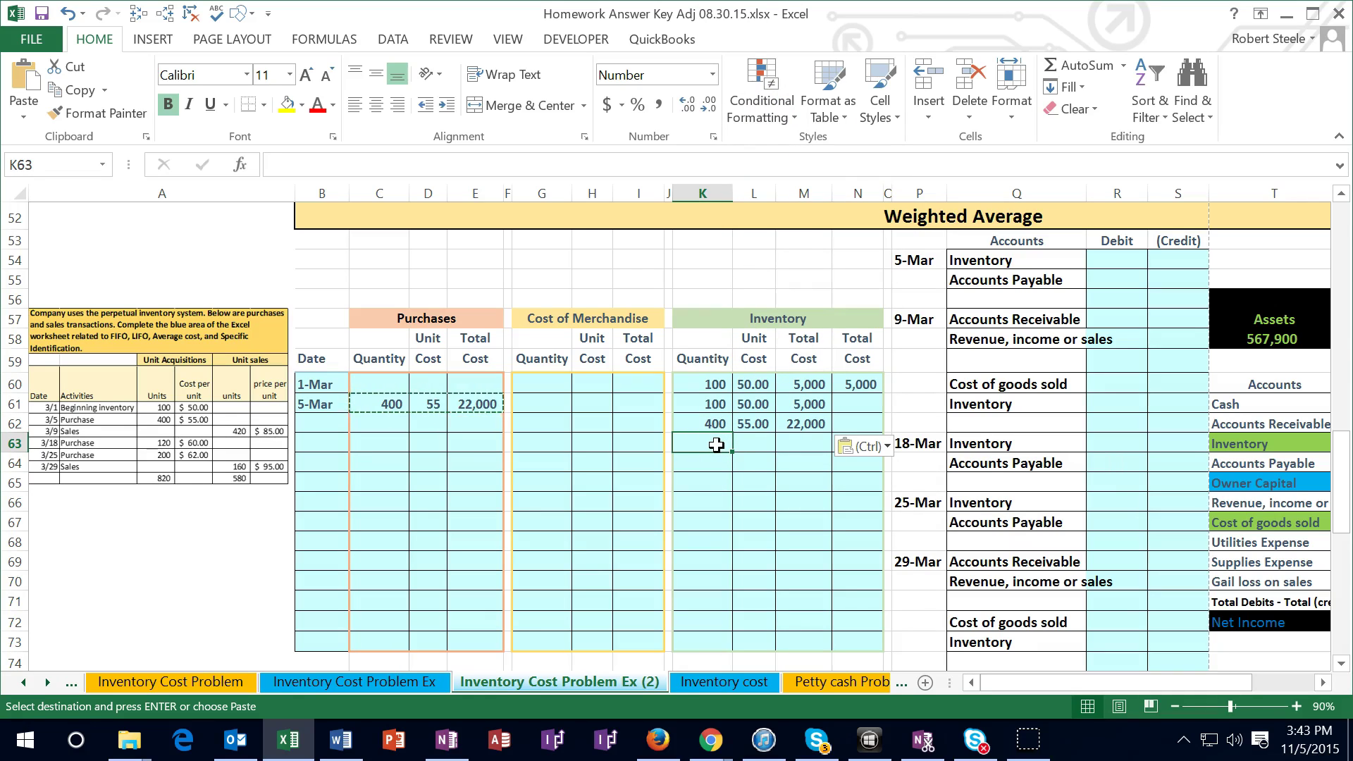
Step: Total the 5-Mar inventory quantities in K63 with the formula =SUM(K61:K62)
drag(705, 405, 793, 423)
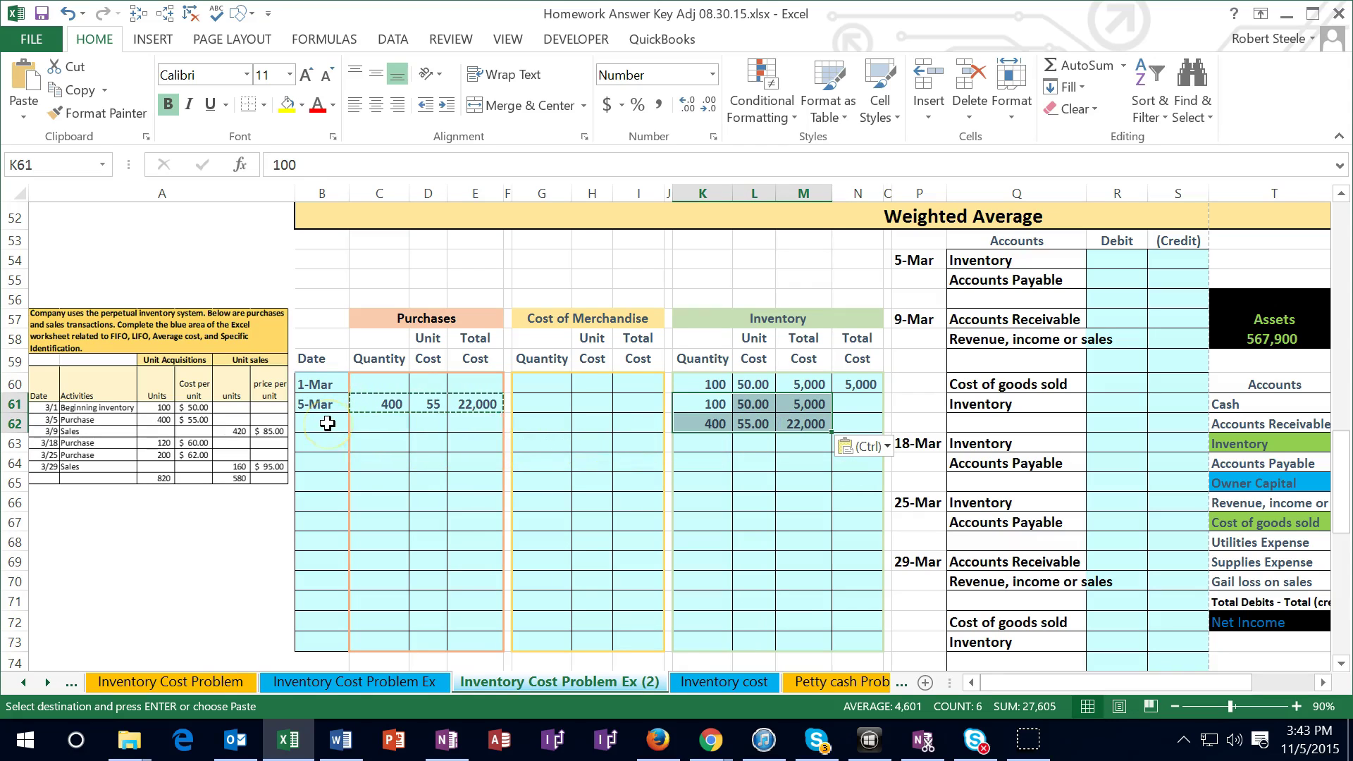
click(705, 443)
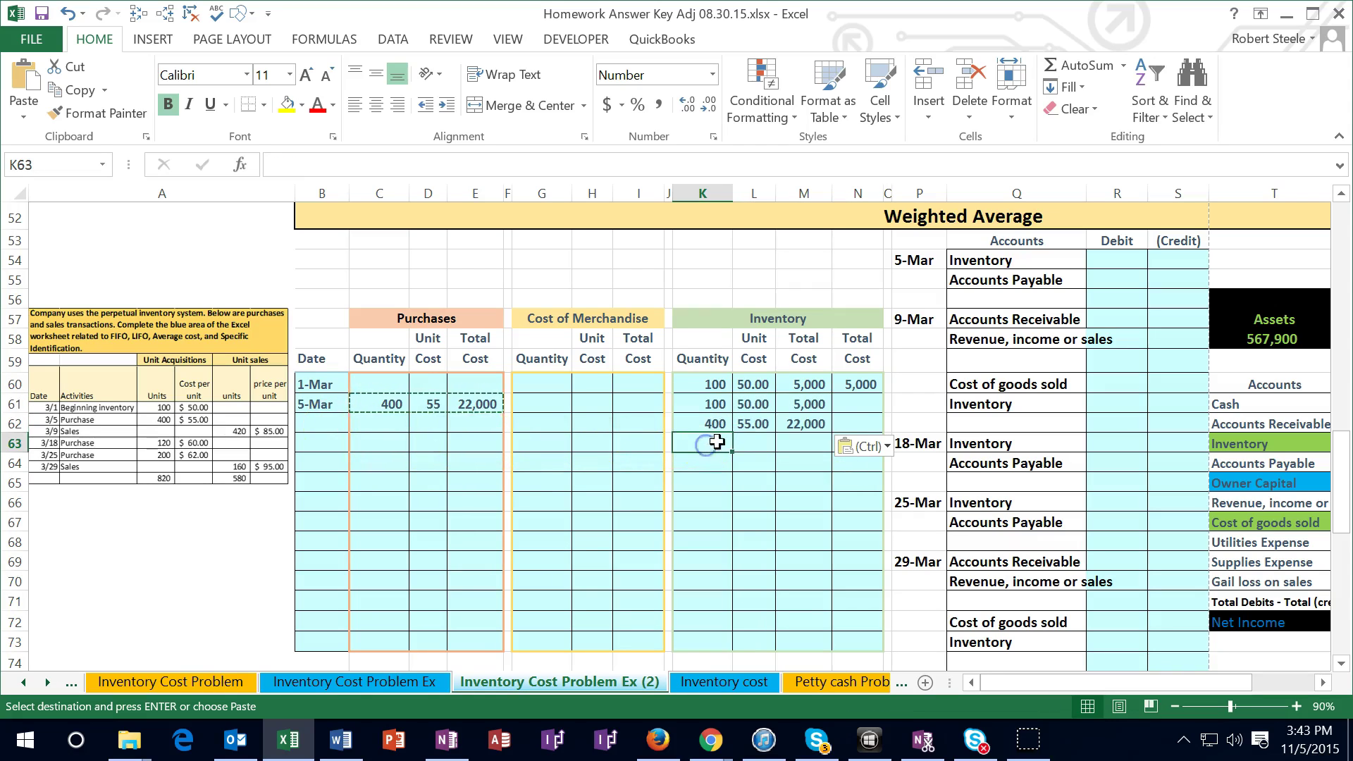
text(=sum()
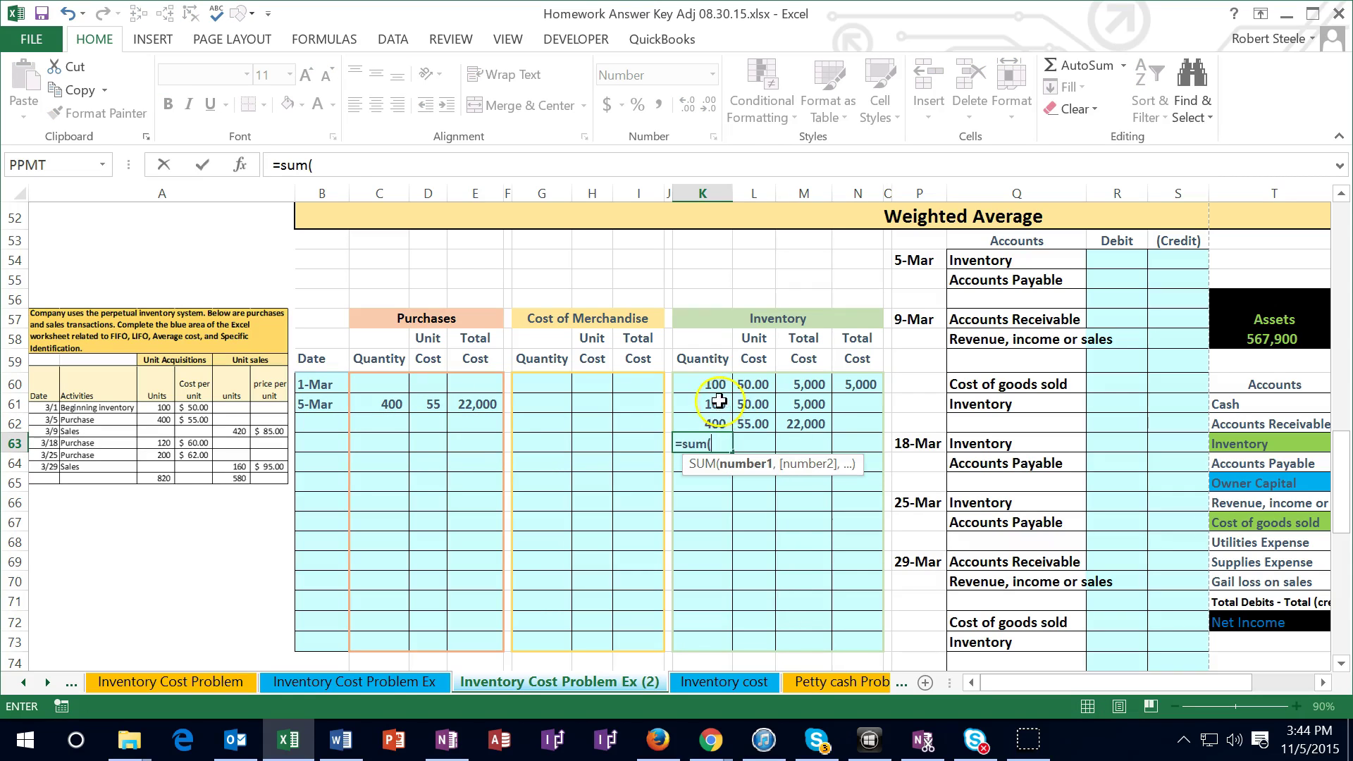
drag(711, 404, 712, 420)
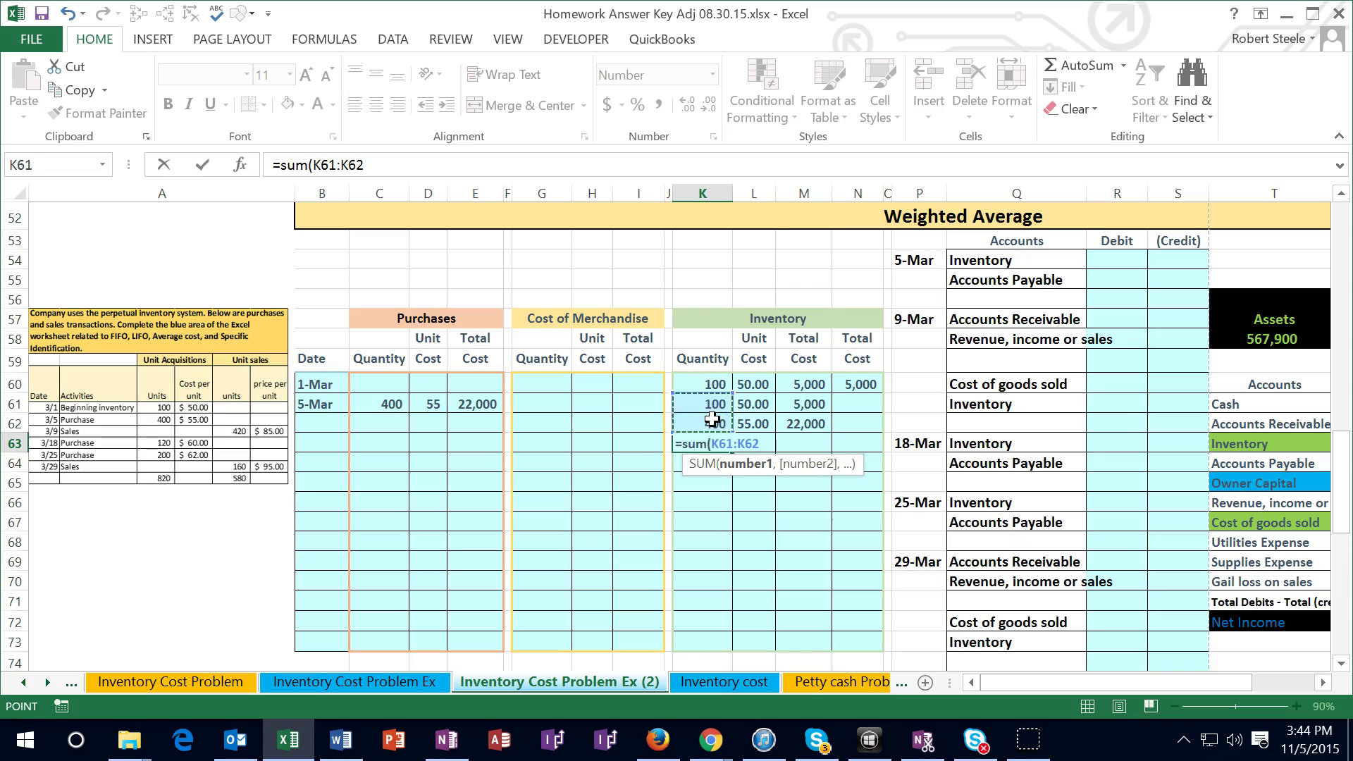
key(ctrl+Return)
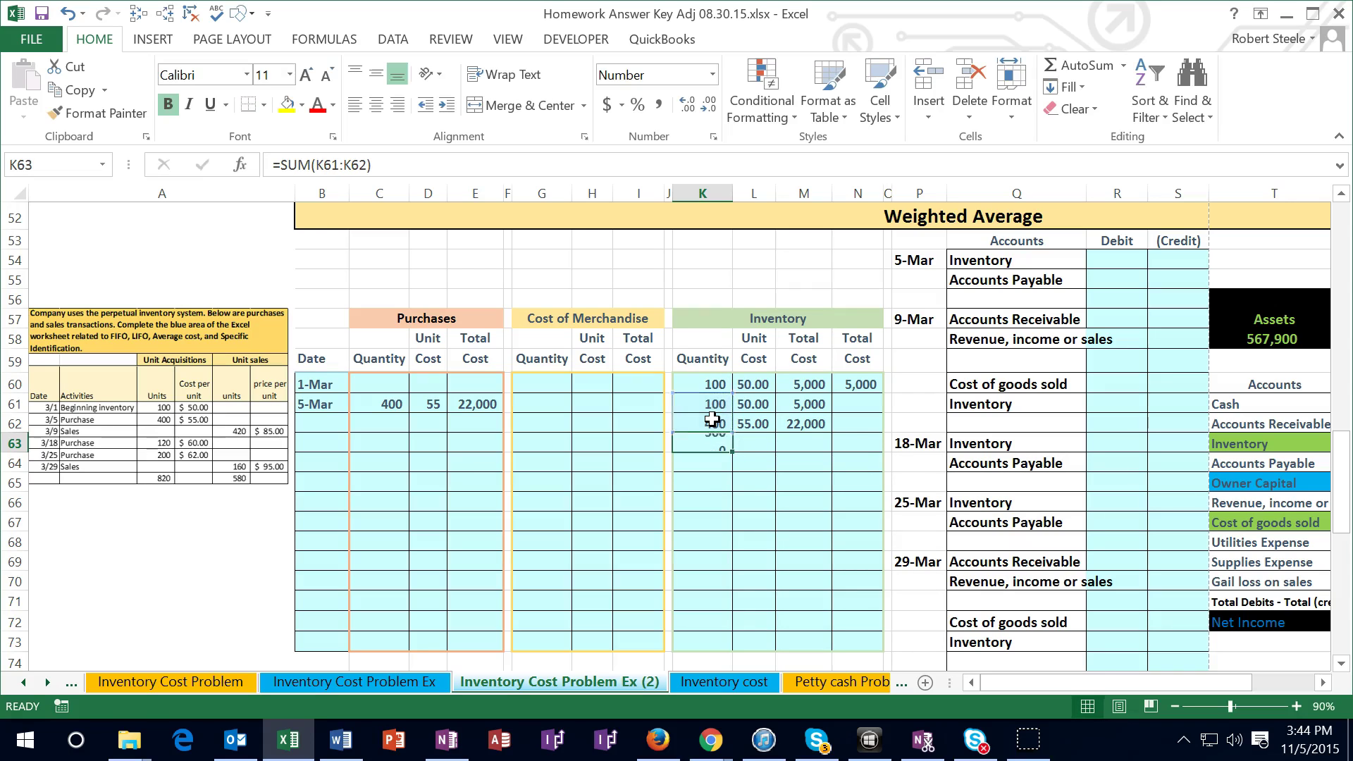
key(Right)
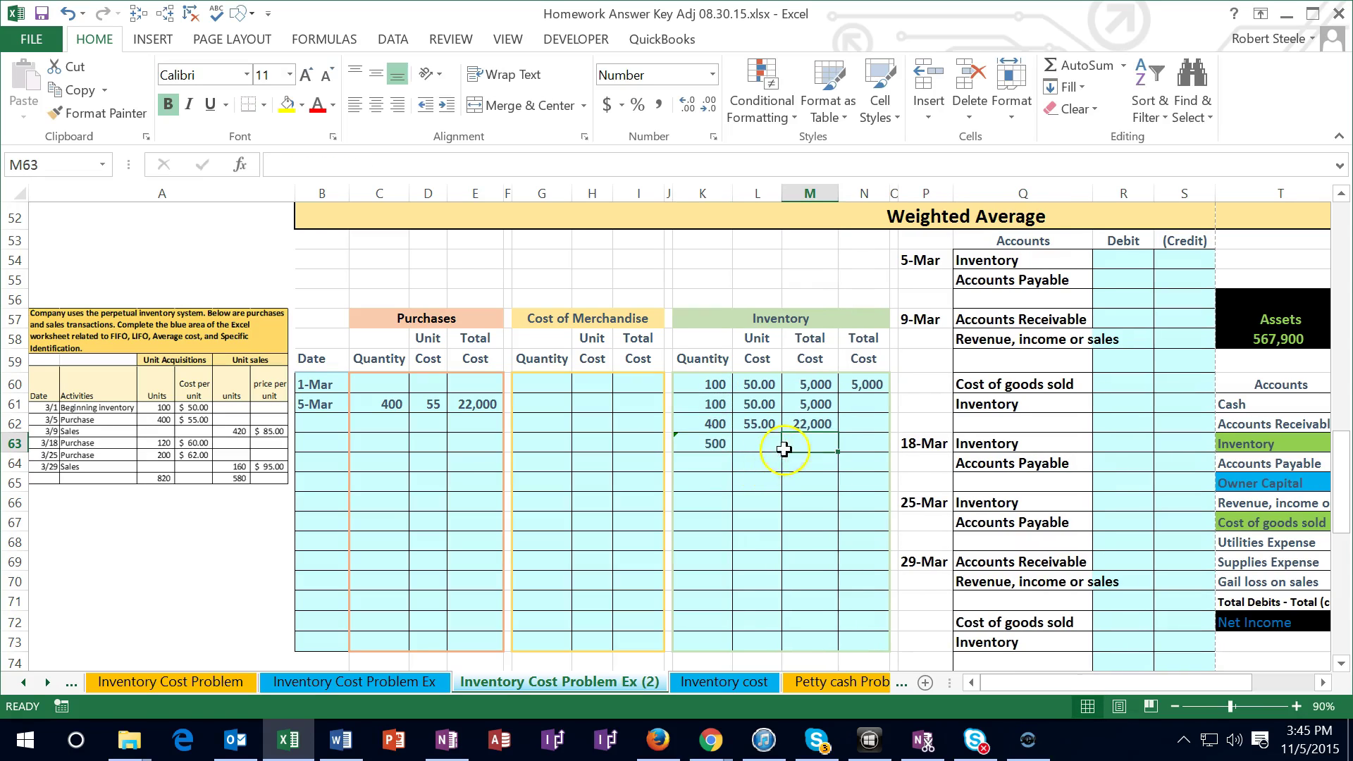
Step: Total the 5-Mar inventory costs in M63 with the formula =SUM(M61:M62)
click(804, 406)
drag(804, 408, 807, 426)
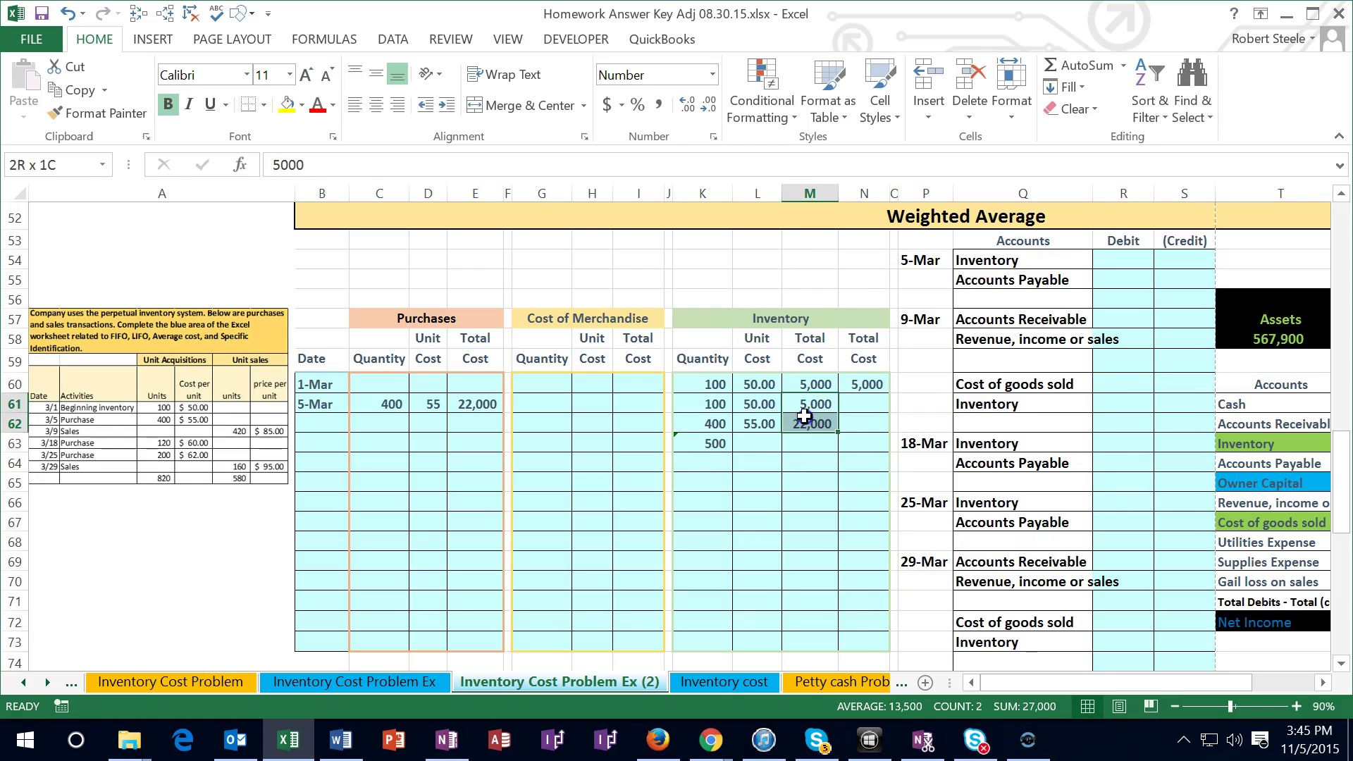
click(810, 442)
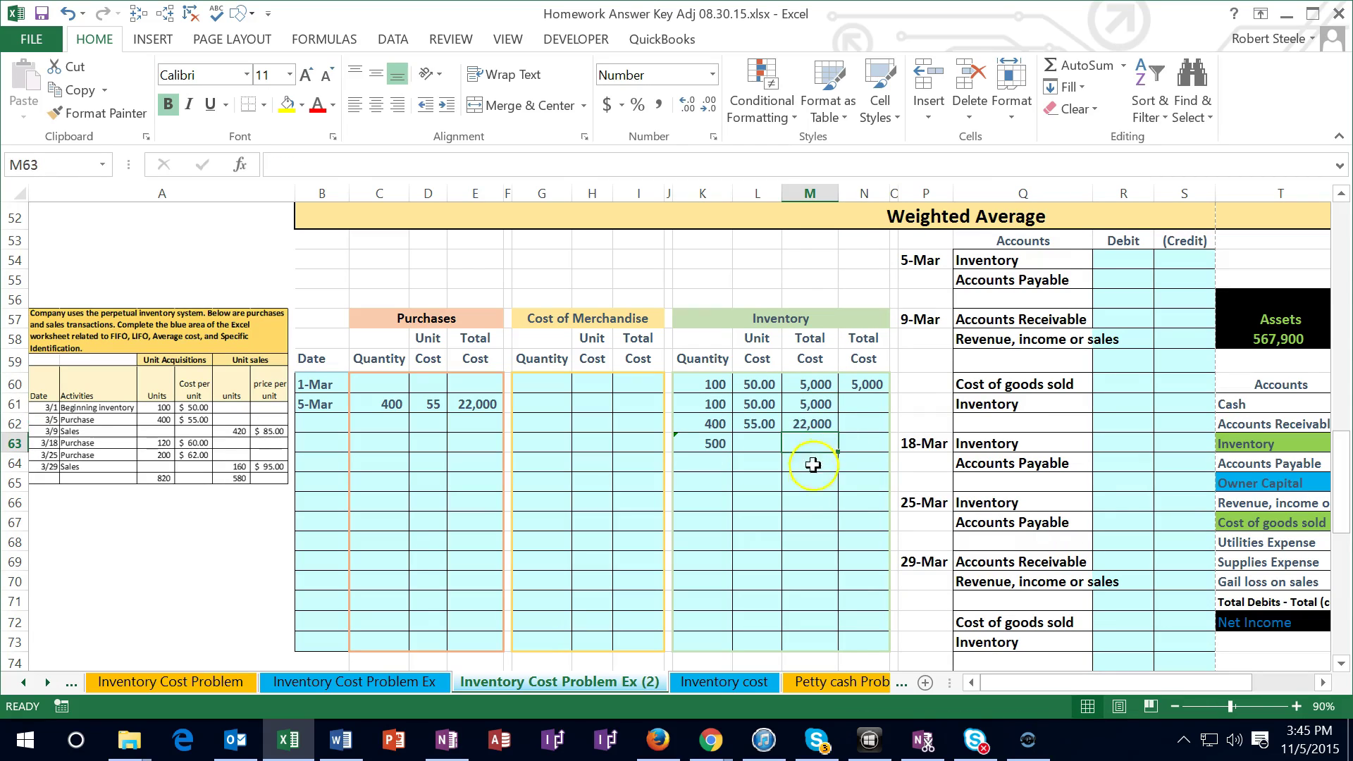
text(=sum()
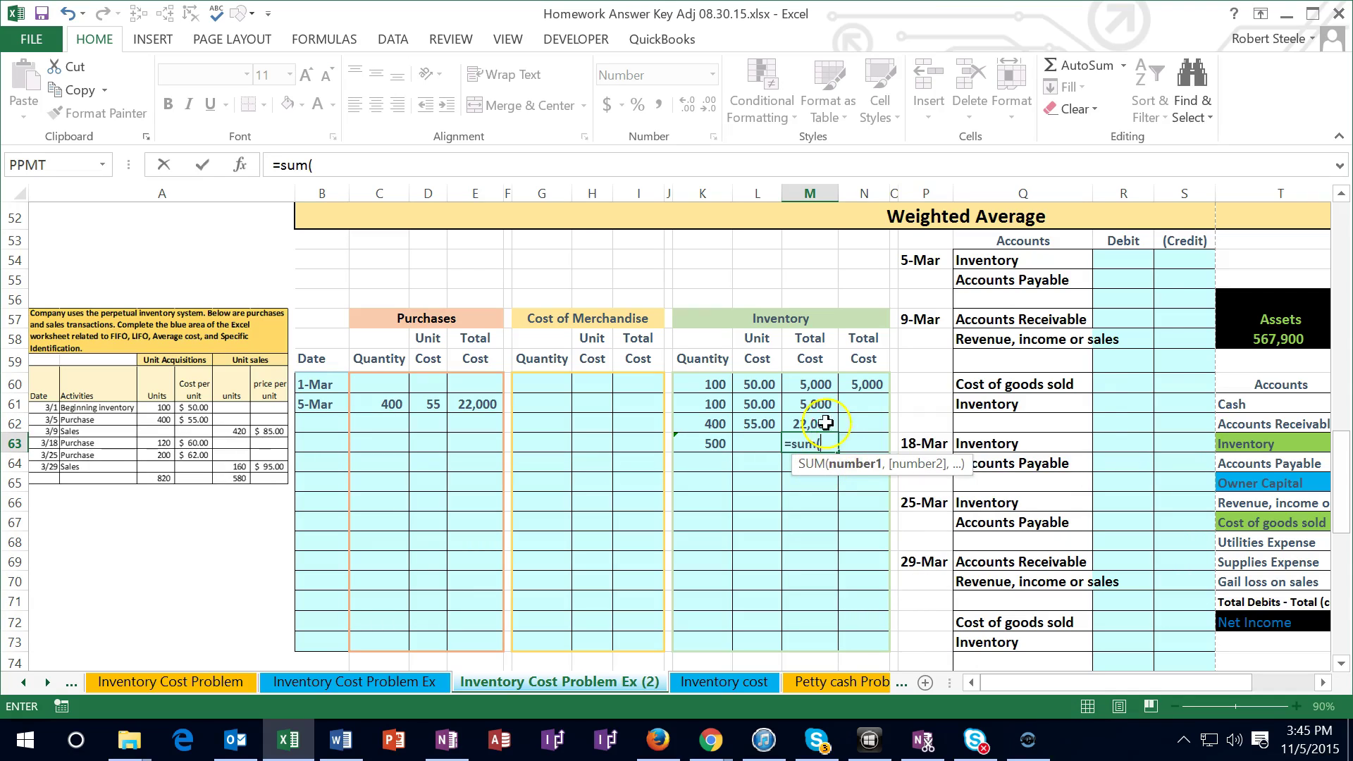
drag(818, 405, 821, 421)
key(Return)
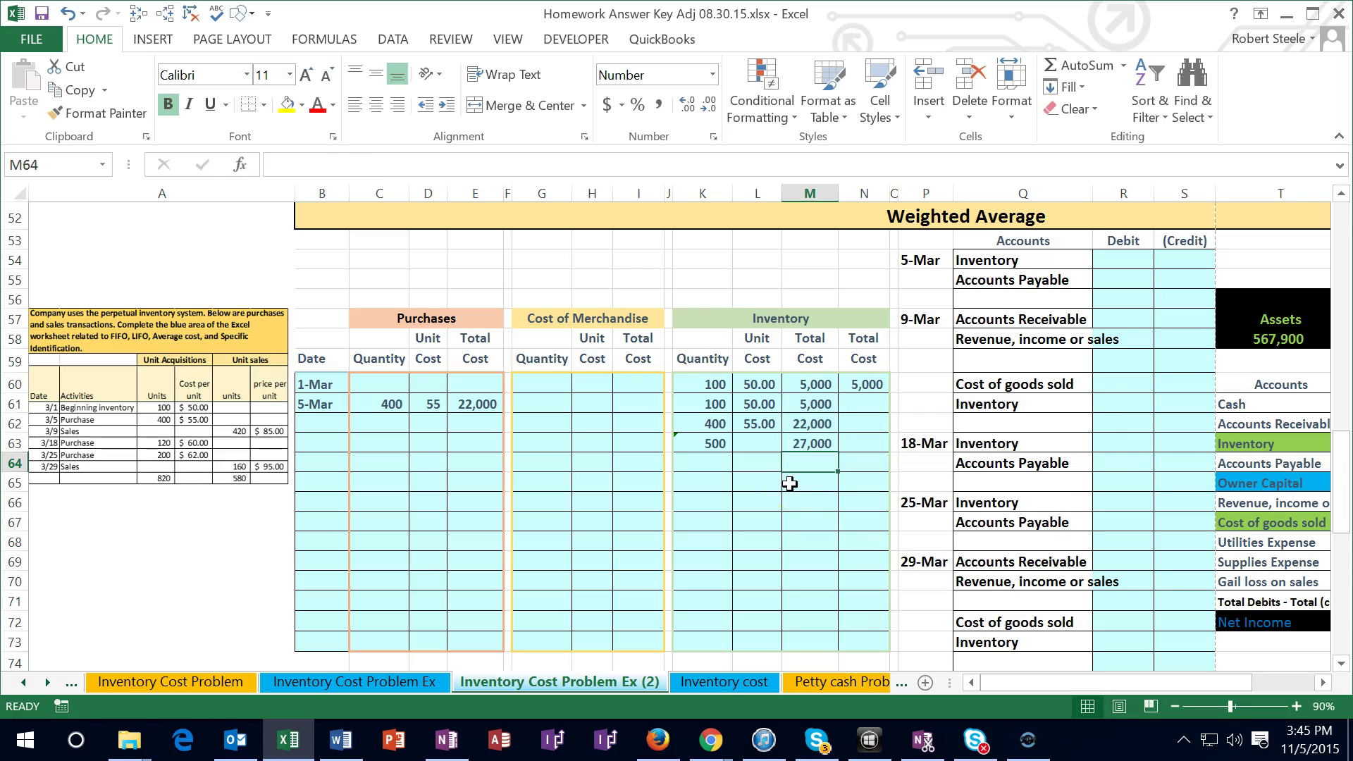
Step: Open the Calculator and divide the total inventory cost of 27,000 by the 500 units
click(754, 449)
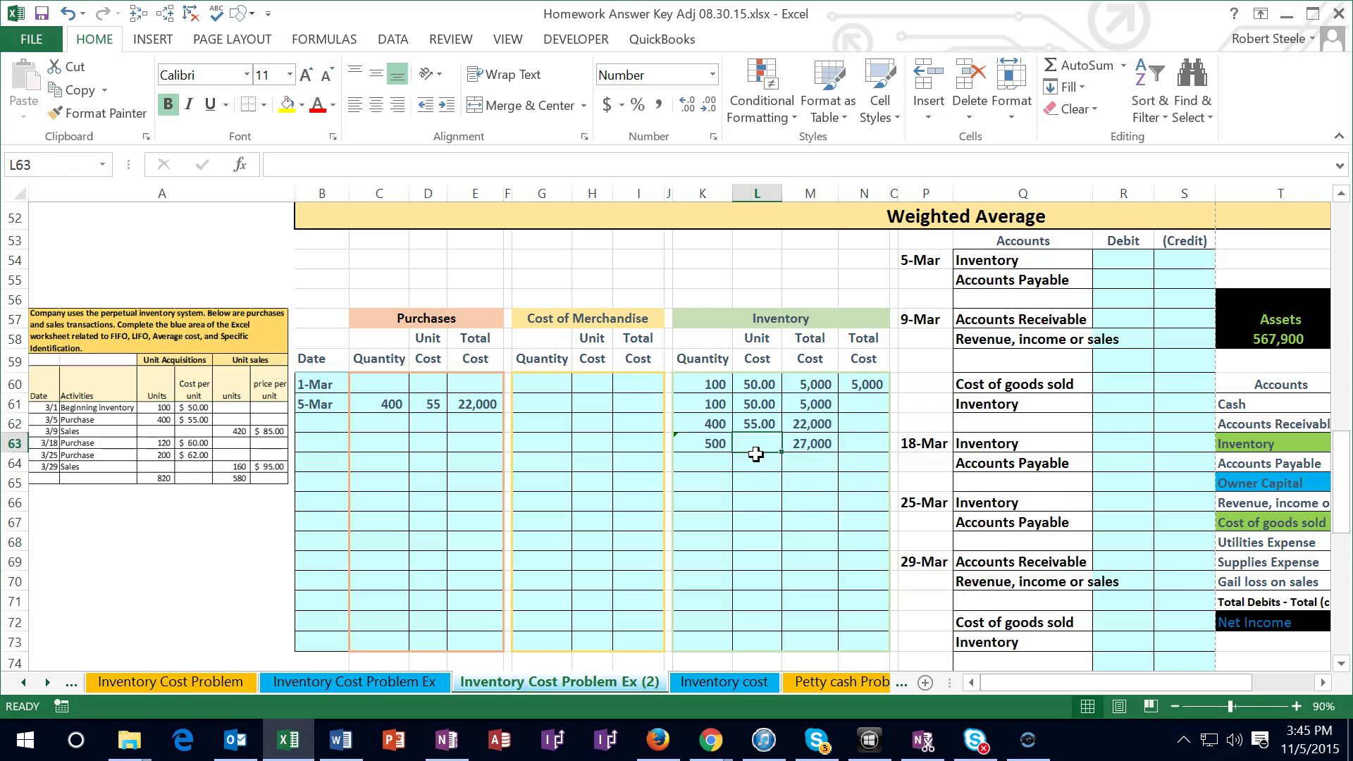
key(XF86Calculator)
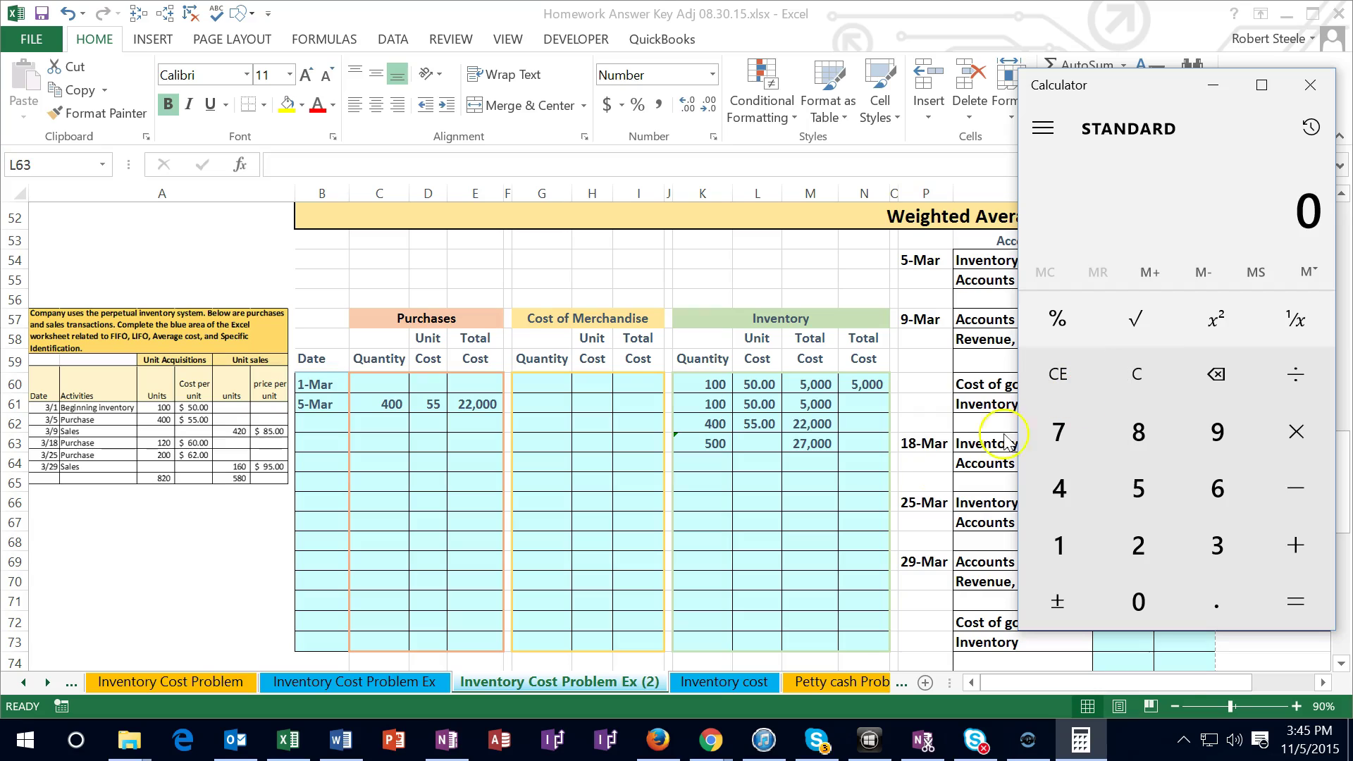
text(270000)
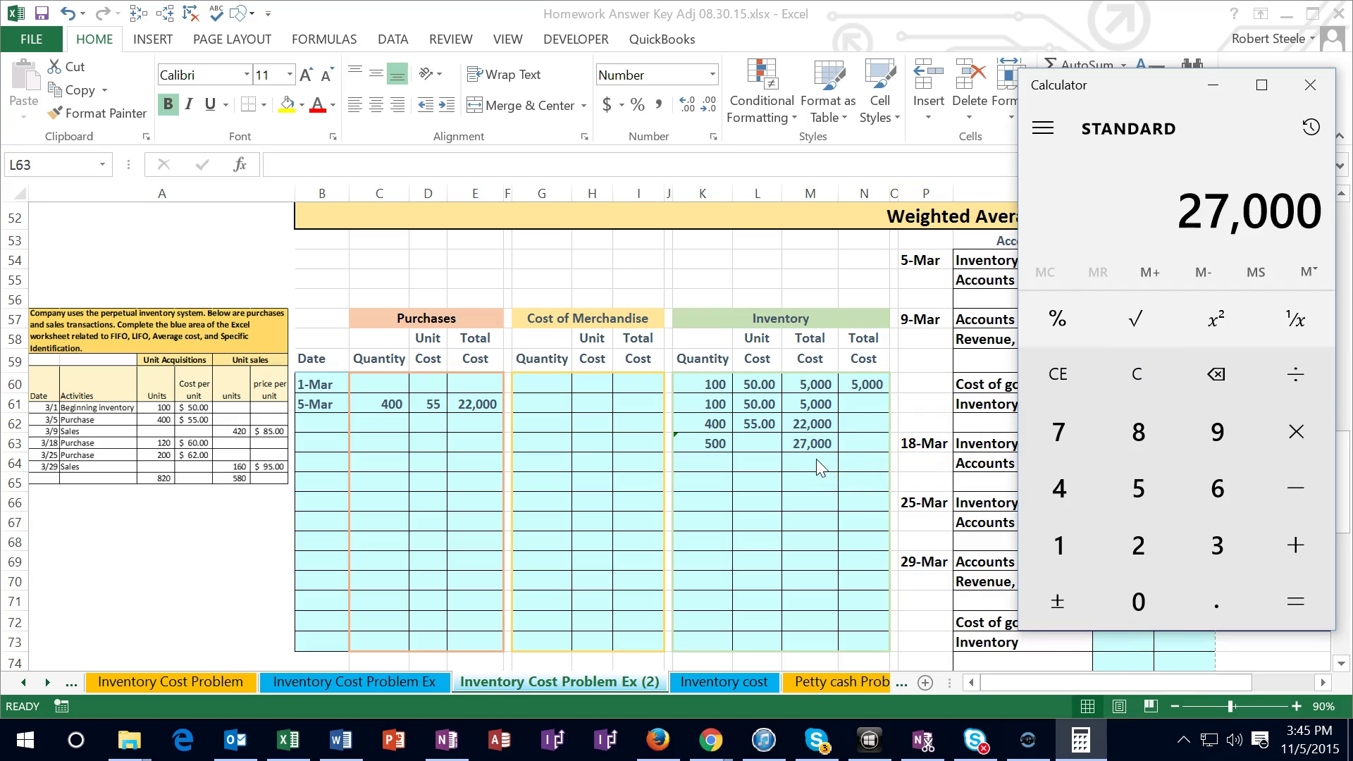
key(slash)
text(500)
key(Return)
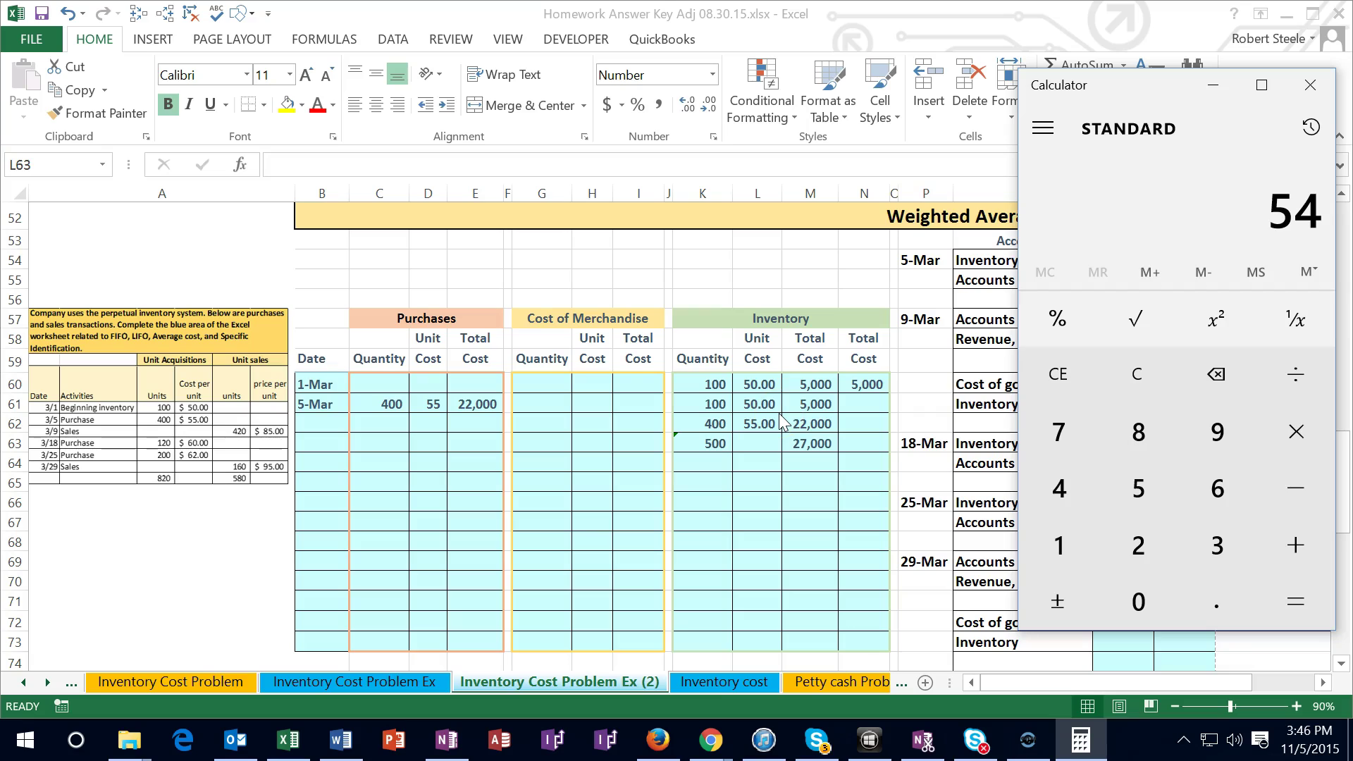
Step: Return to the Excel worksheet and calculate the 5-Mar weighted average unit cost in L63 with the formula =M63/K63
click(755, 443)
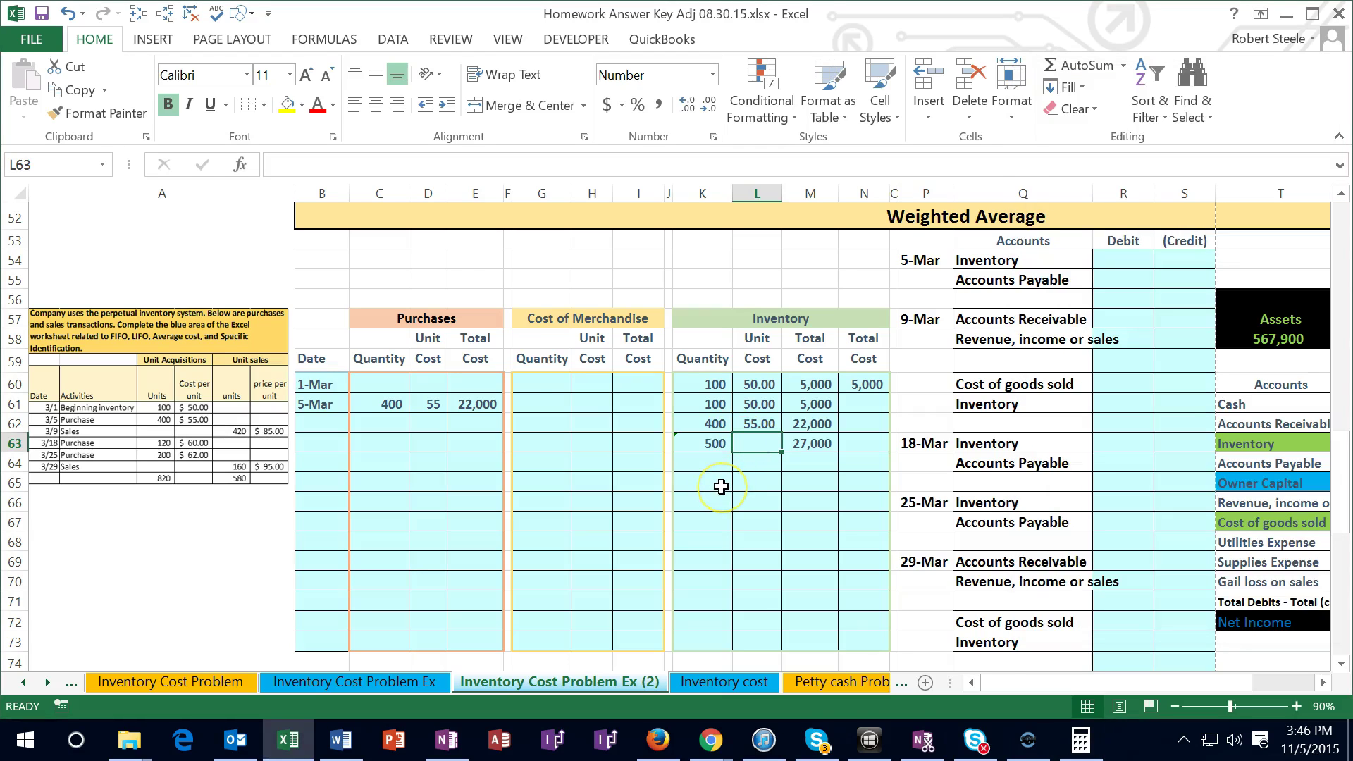
text(=)
key(Right)
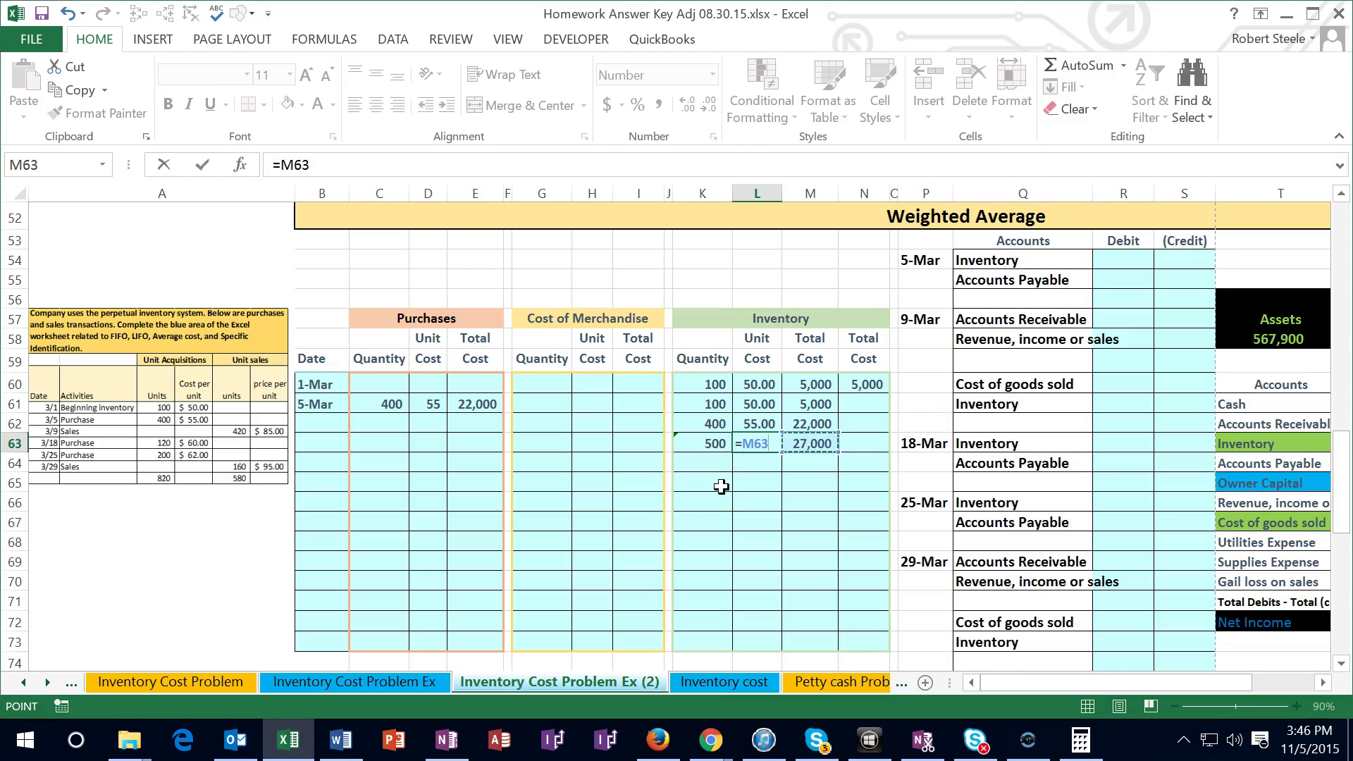
text(/)
key(Left)
key(Return)
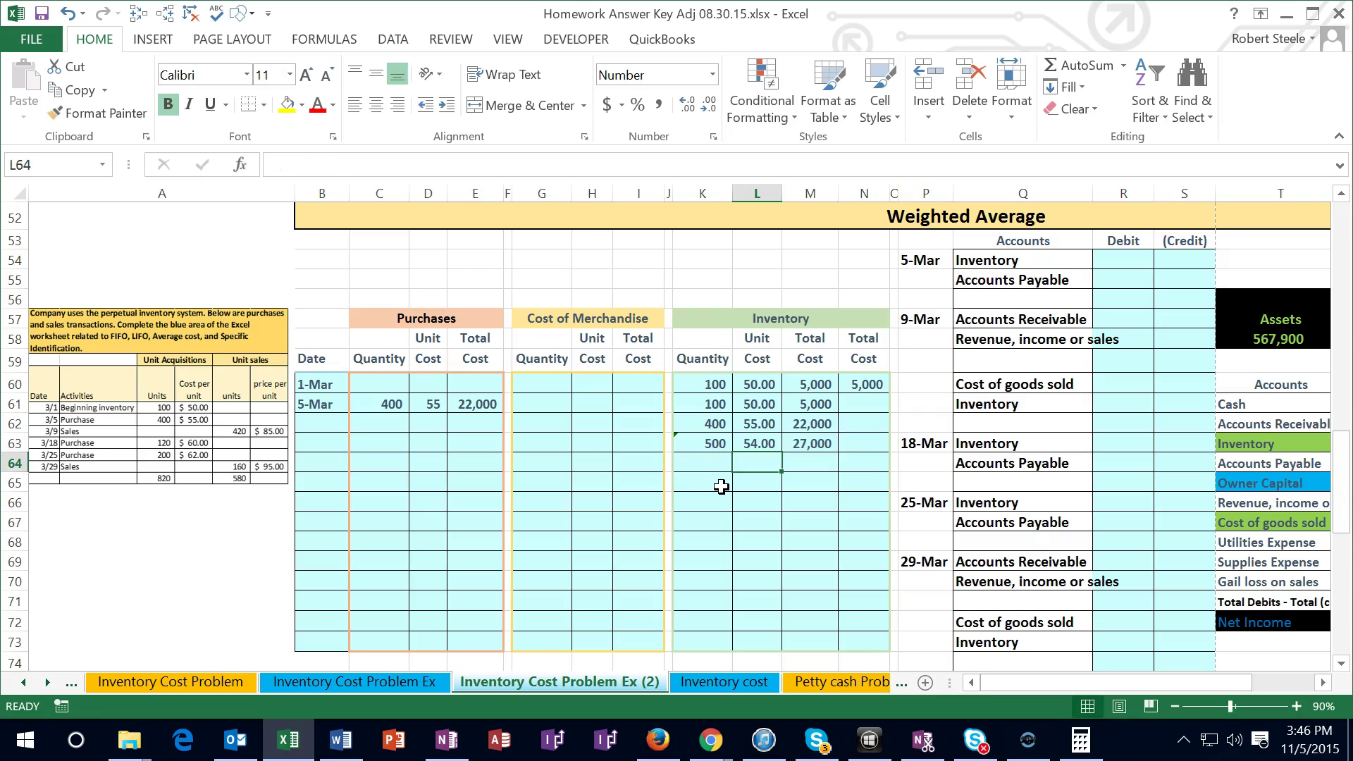
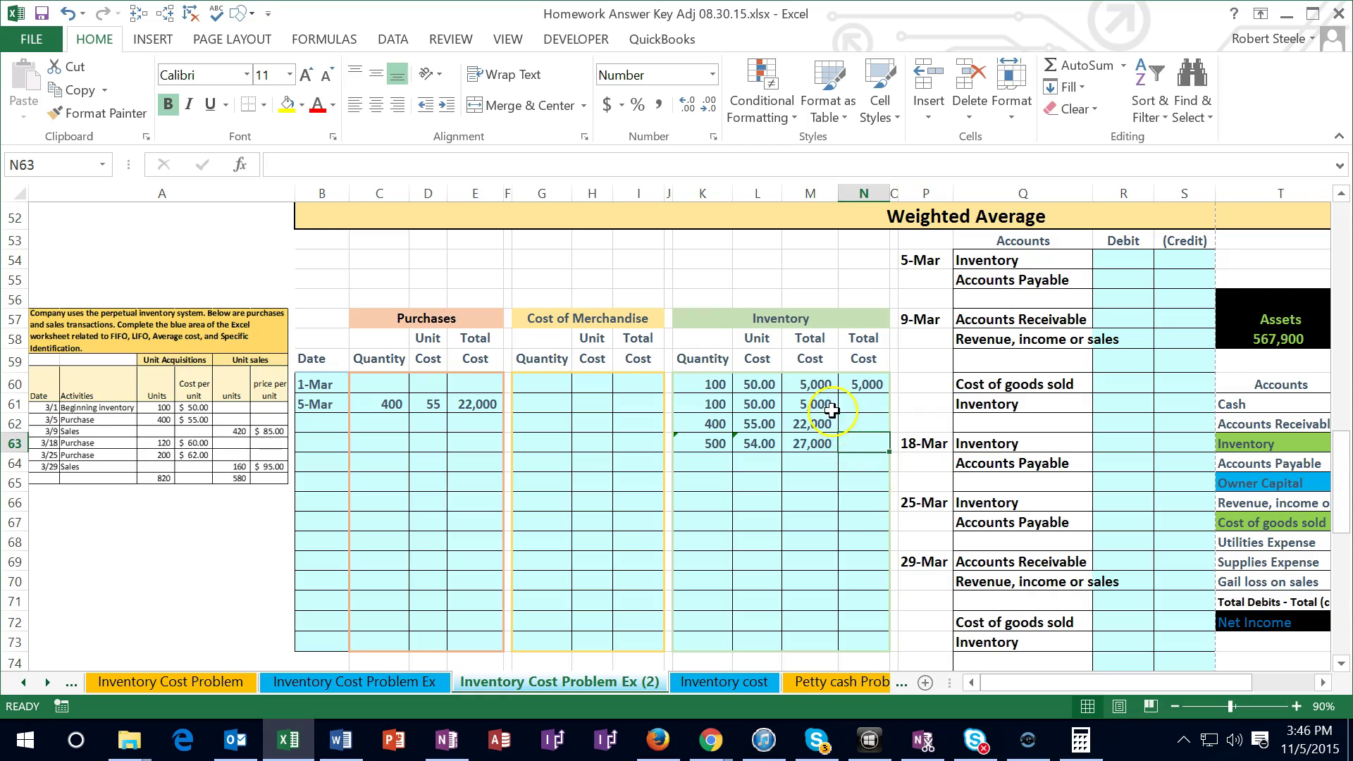
Step: Calculate the 5-Mar ending inventory balance in N63 with the formula =K63*L63
text(=)
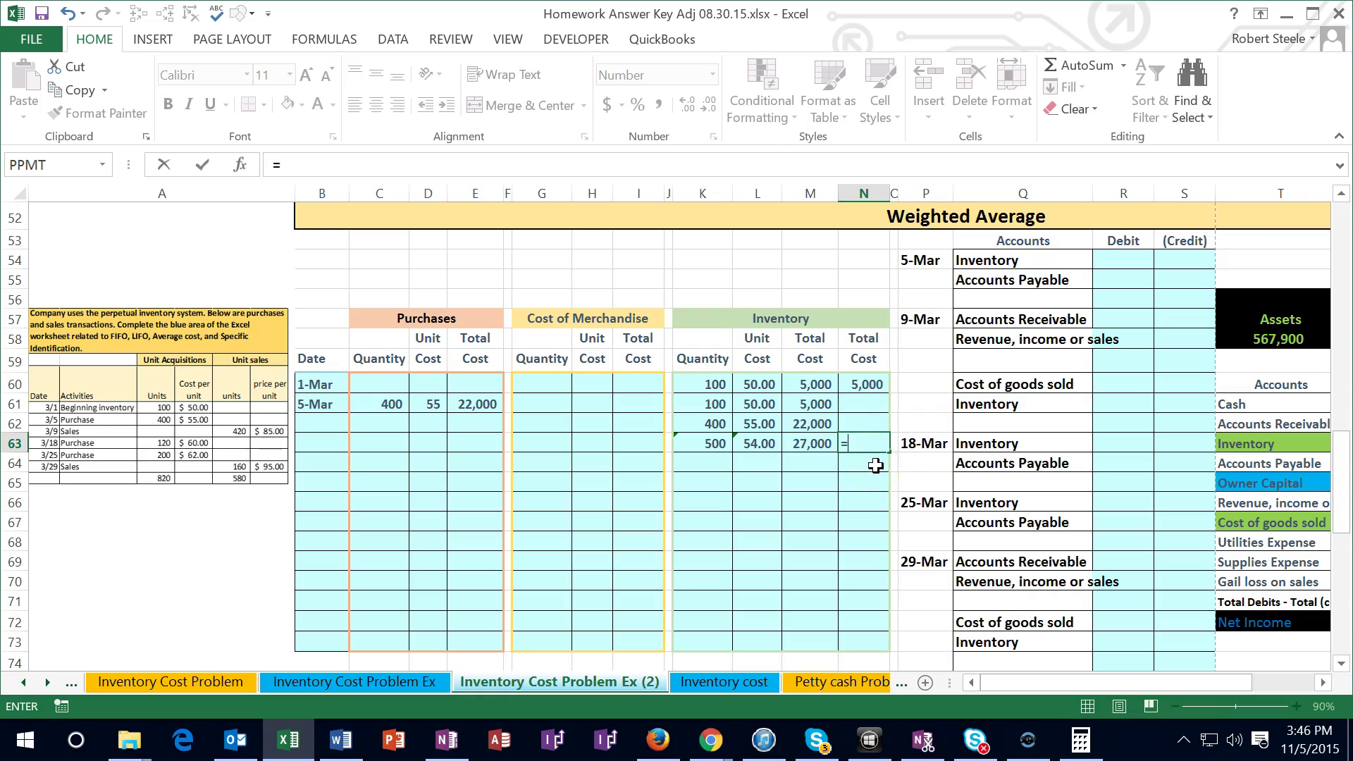
key(Left)
key(Left)
key(Left)
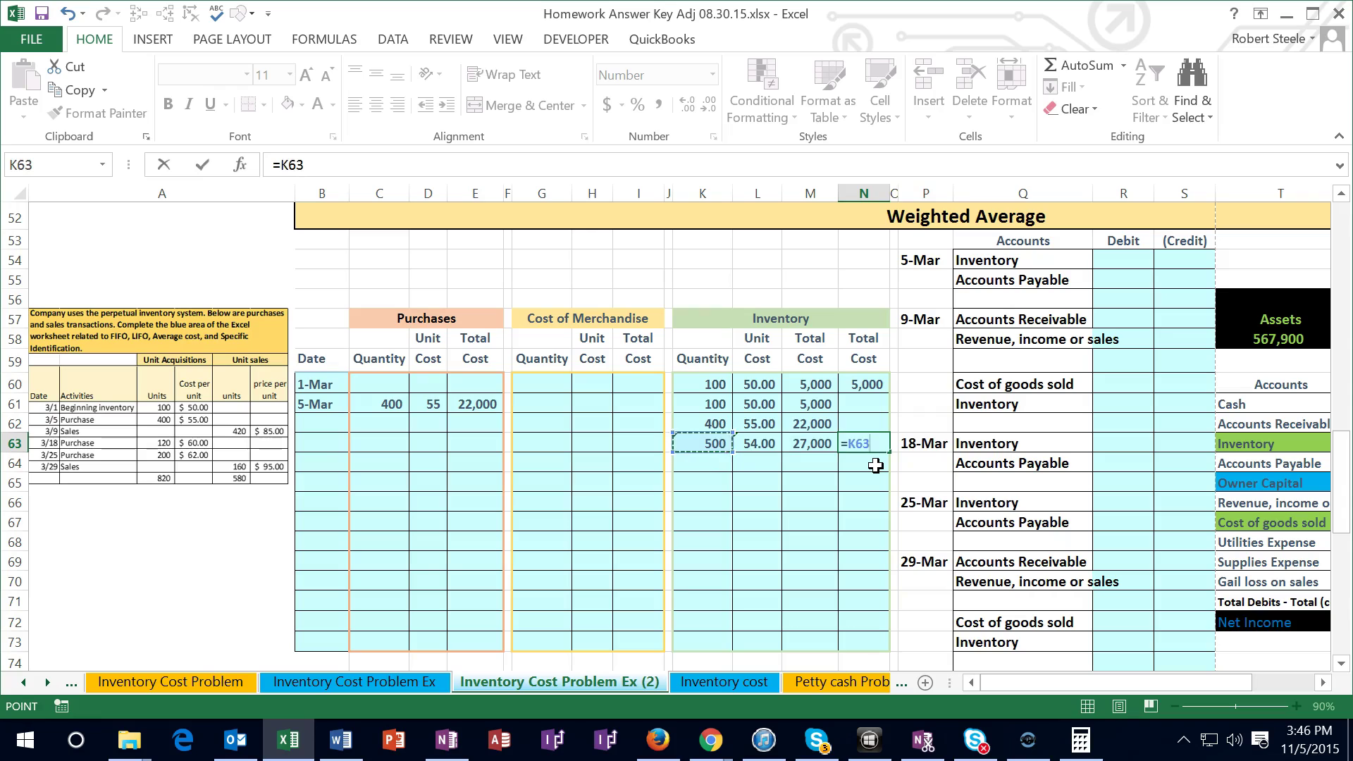
text(*)
key(Left)
key(Left)
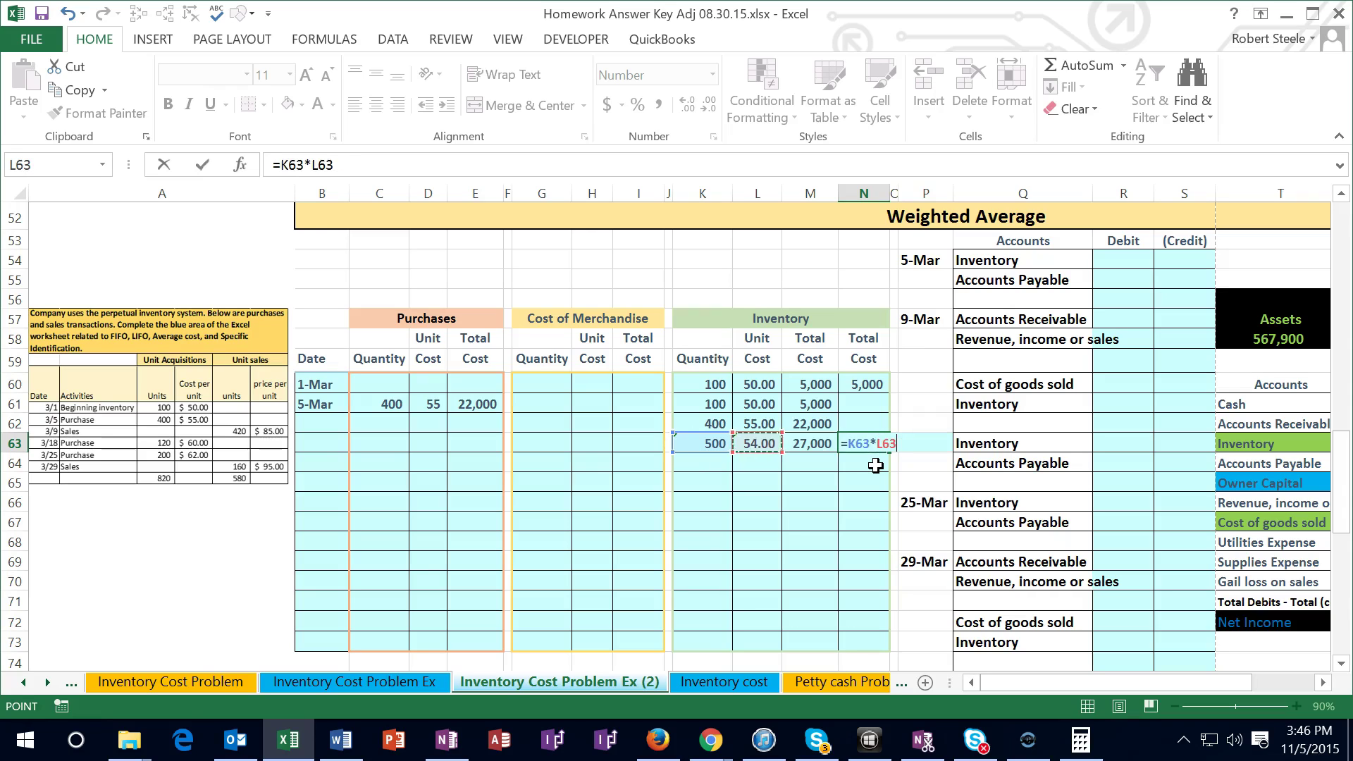
key(Return)
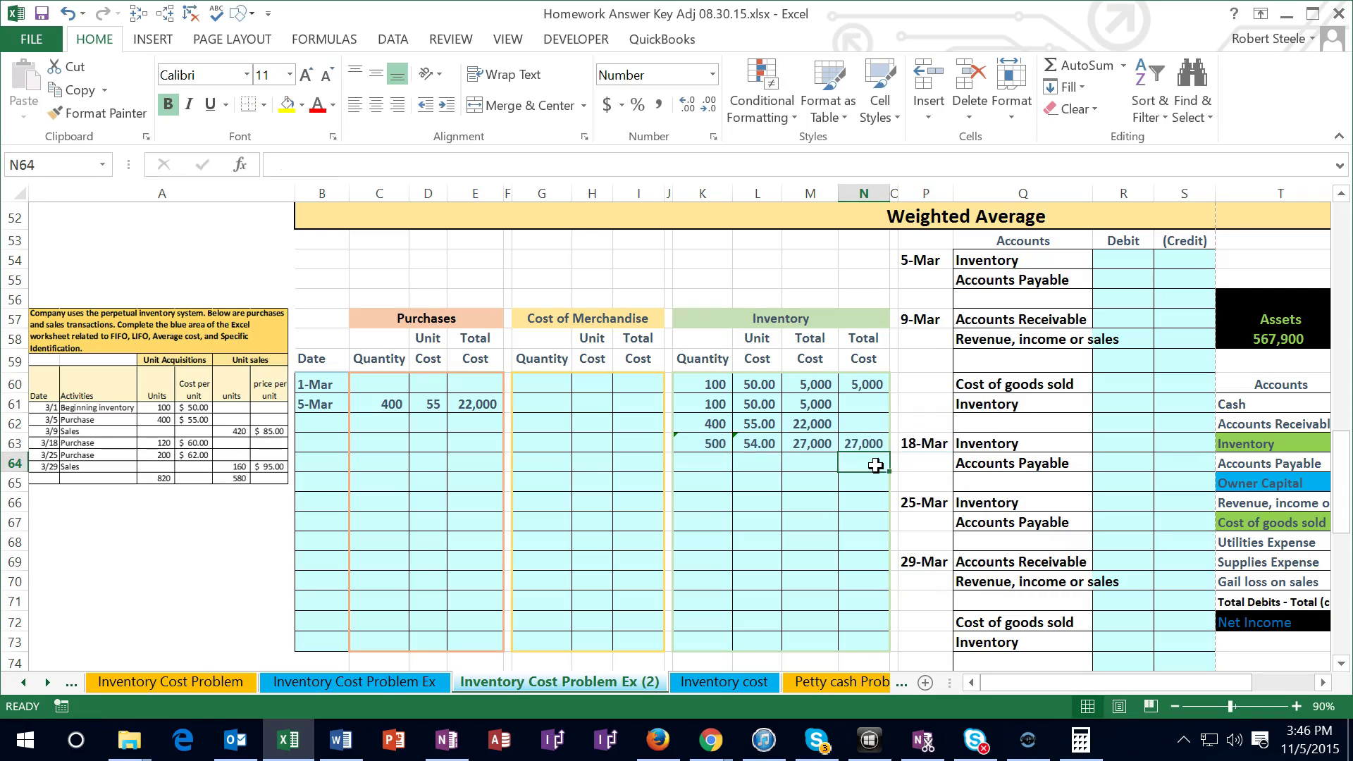
Step: Enter the Inventory debit of the 5-Mar journal entry in R54 by linking it to the purchase's total cost with =E61
click(818, 449)
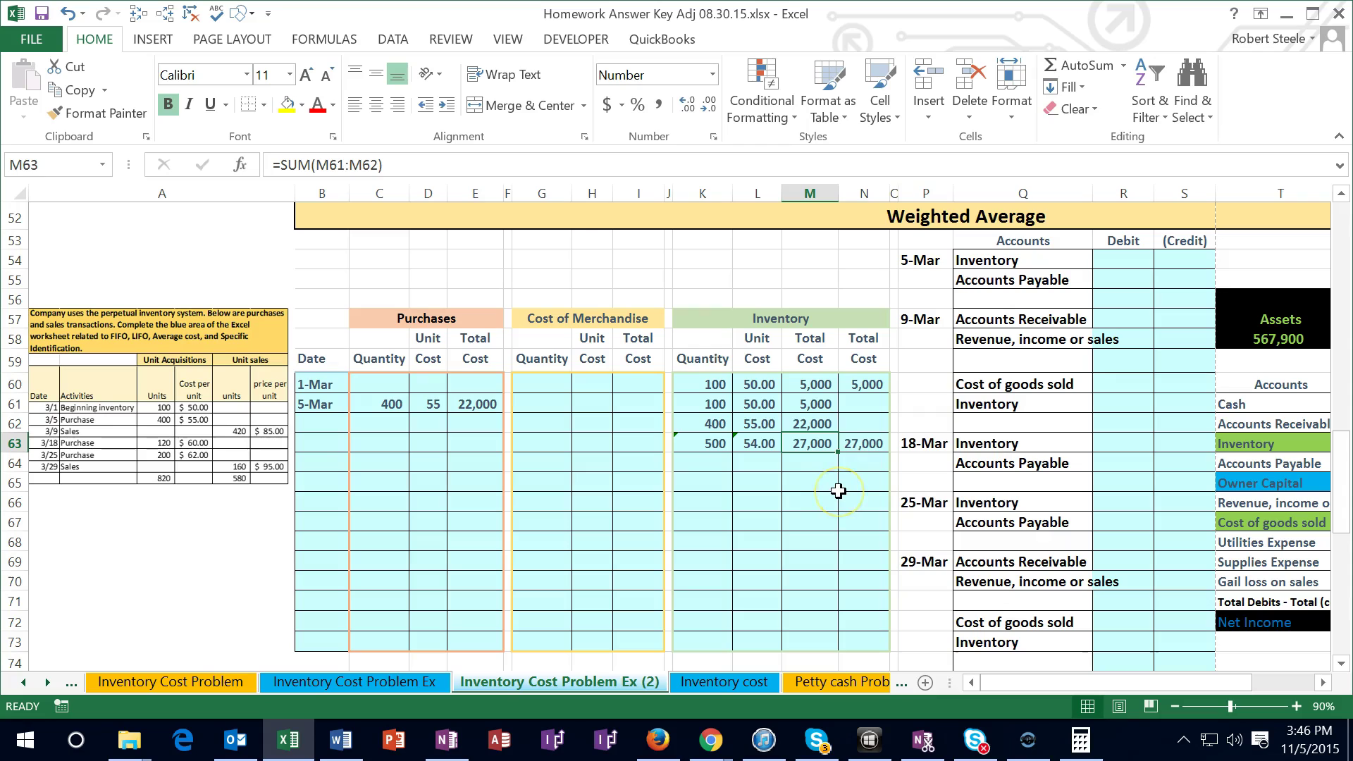
key(Right)
key(Right)
key(Right)
key(Right)
key(Right)
key(Right)
key(Up)
key(Up)
key(Up)
key(Up)
key(Up)
key(Up)
key(Up)
key(Up)
key(Left)
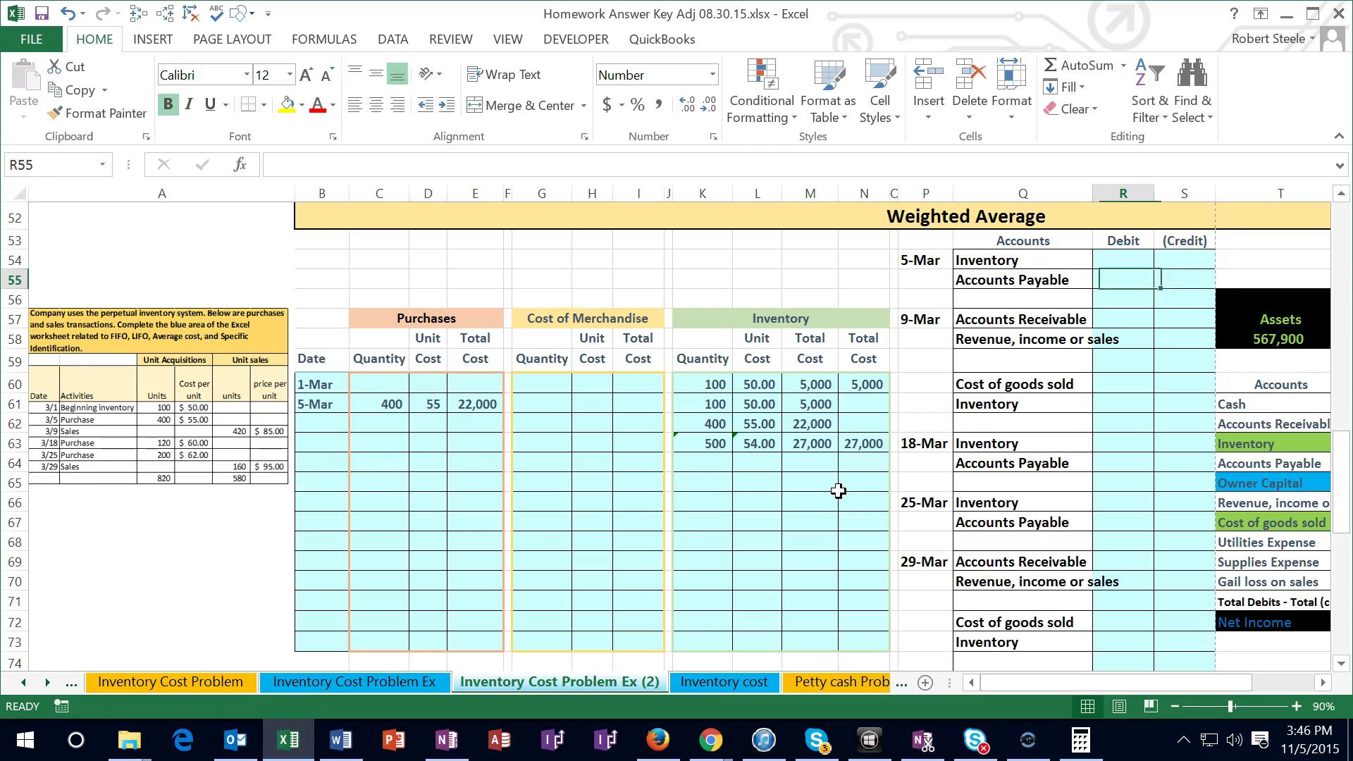
key(Up)
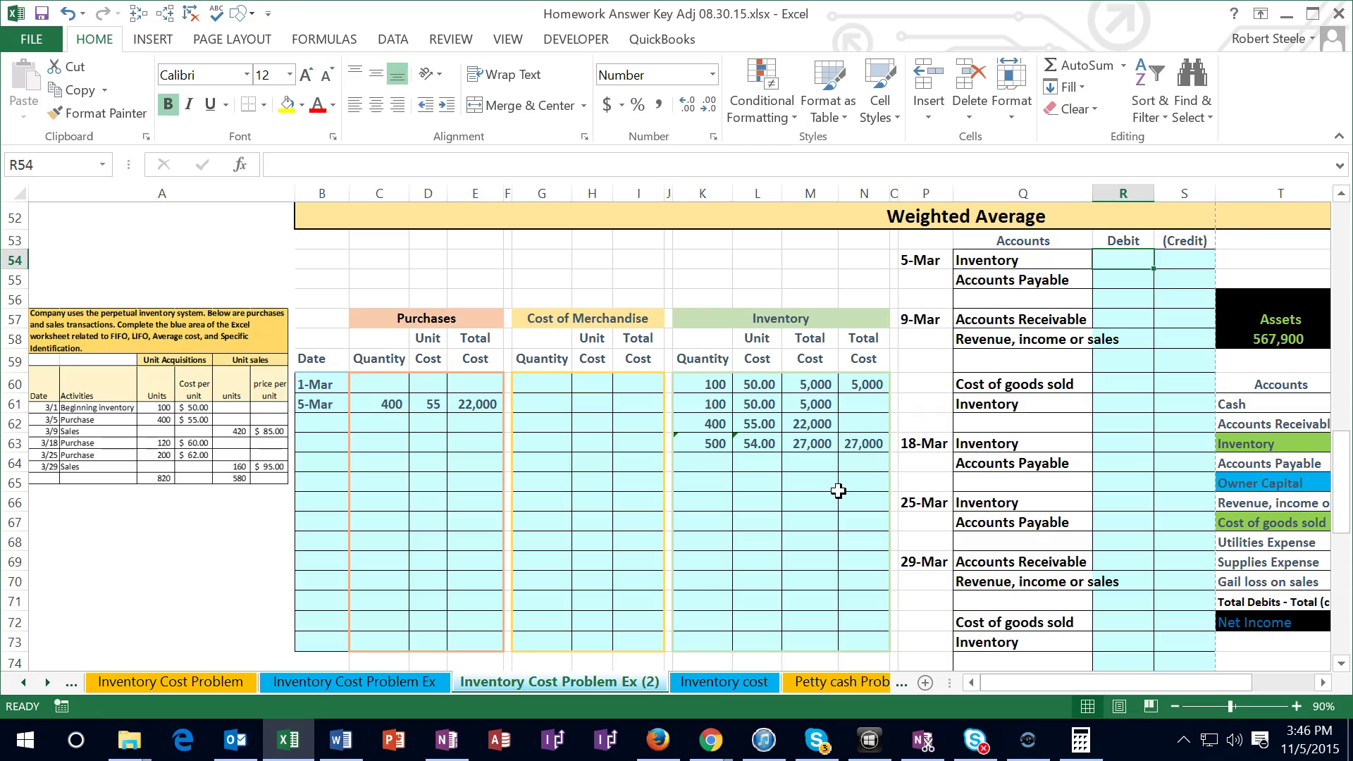
text(=)
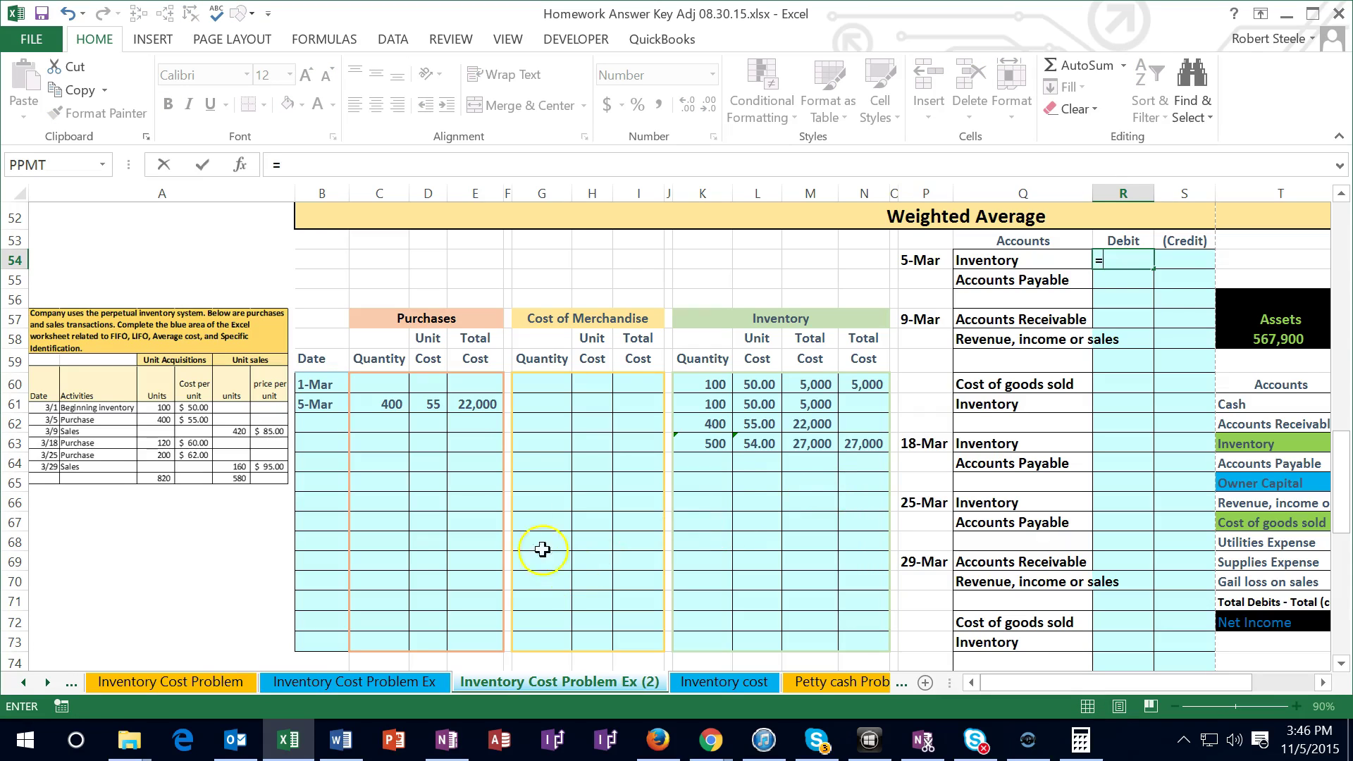
click(473, 403)
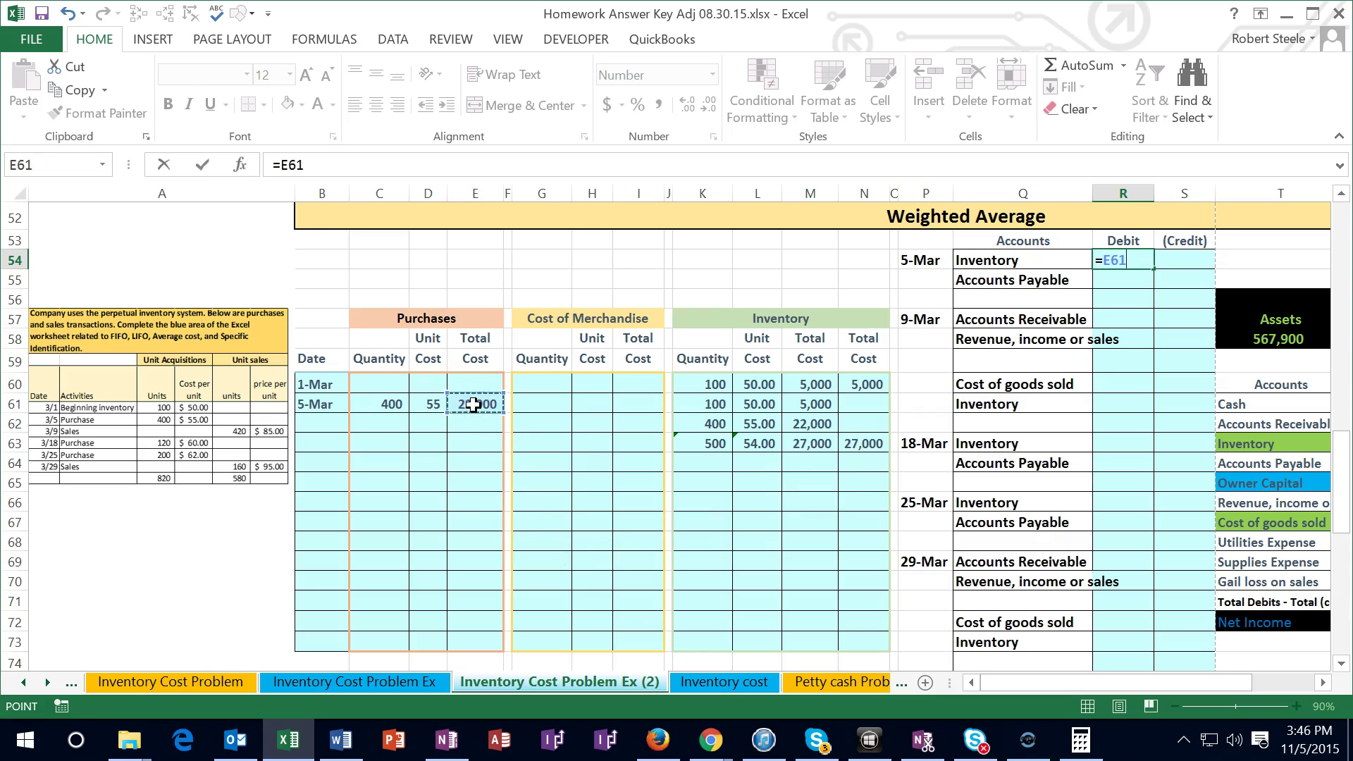
key(Return)
click(743, 262)
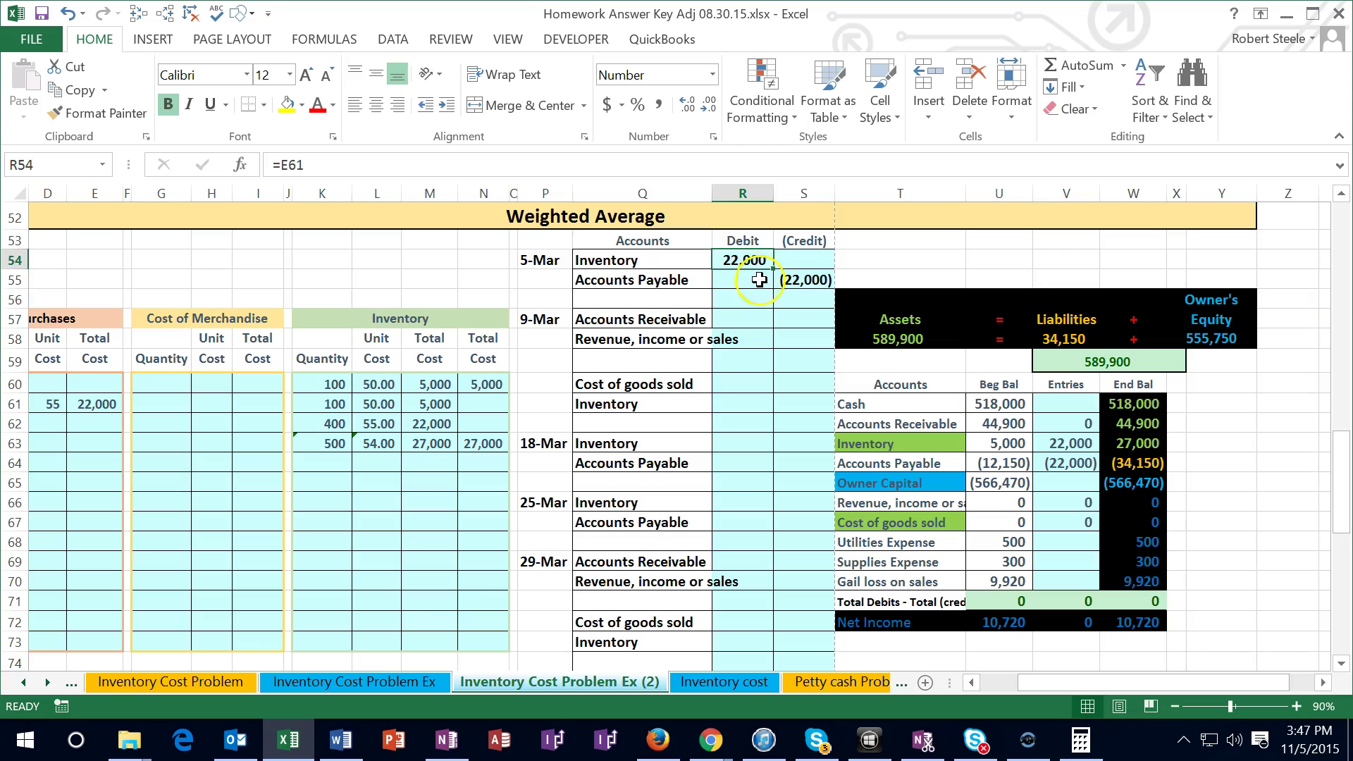
Step: Post the 5-Mar Inventory debit to the trial balance entries in V63 with =R54 and compare the ending balance with N63
click(793, 280)
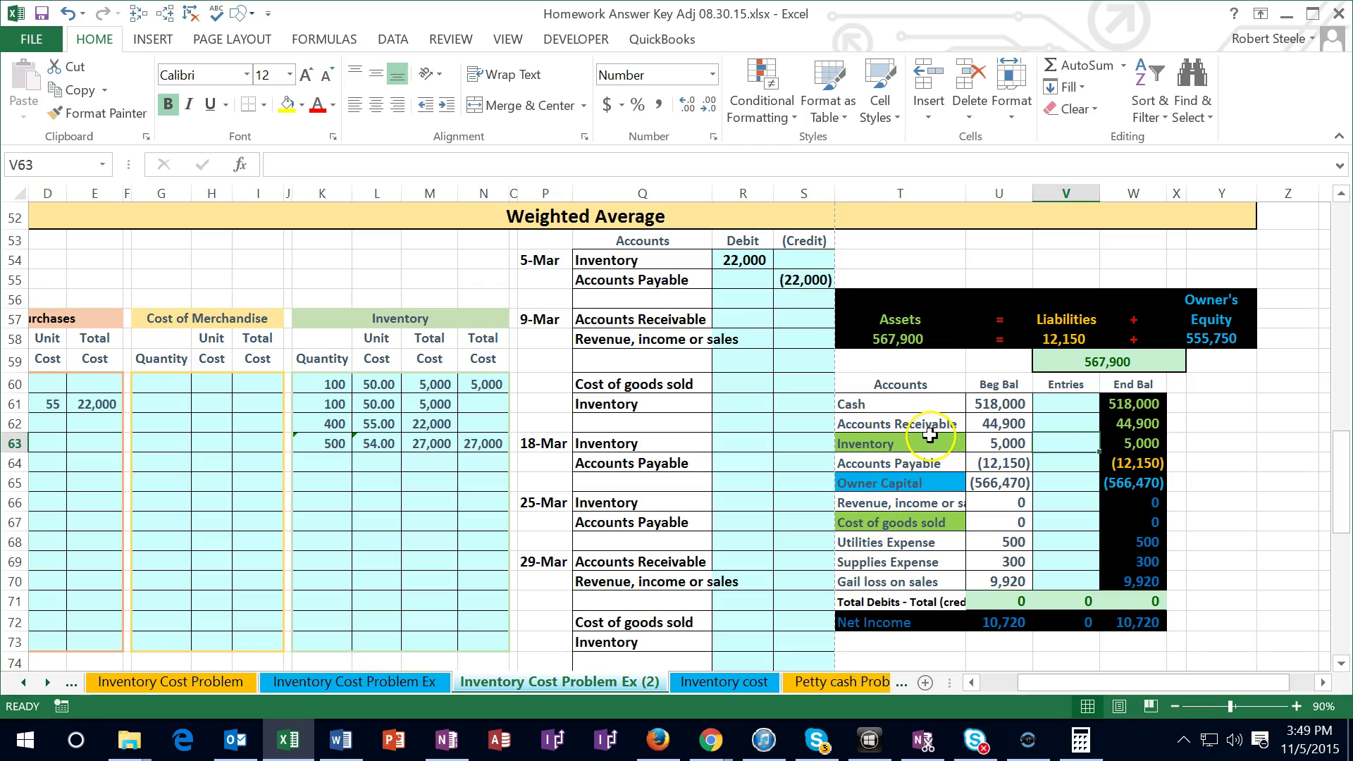
drag(1000, 405, 995, 583)
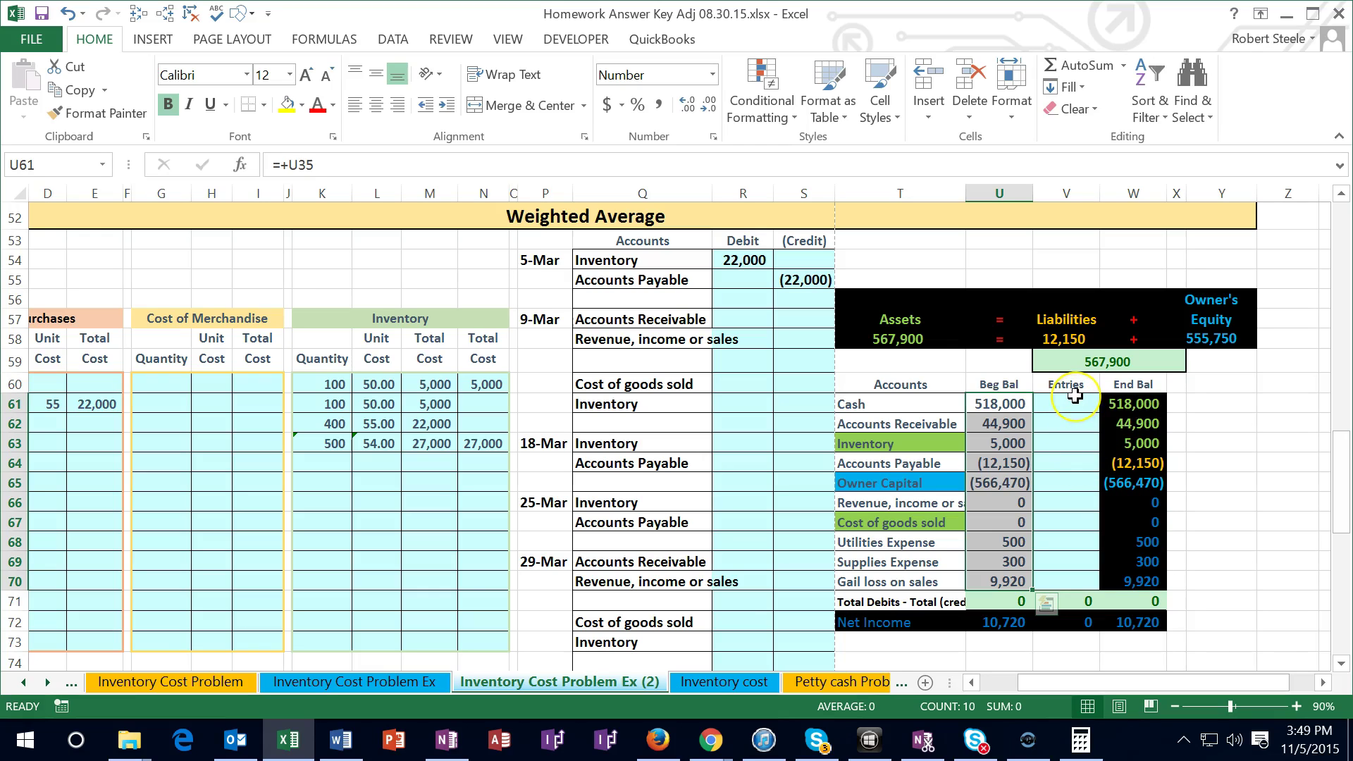
click(1072, 443)
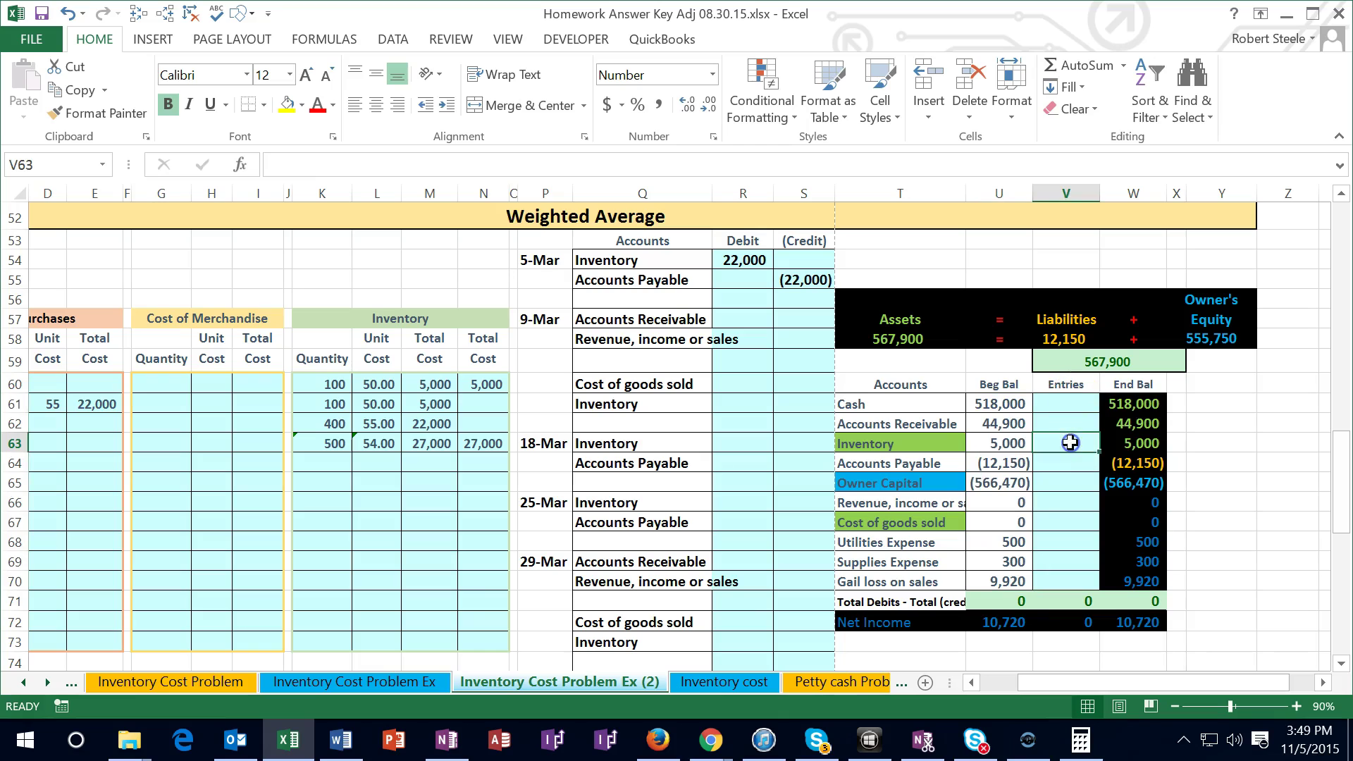
text(=)
click(745, 261)
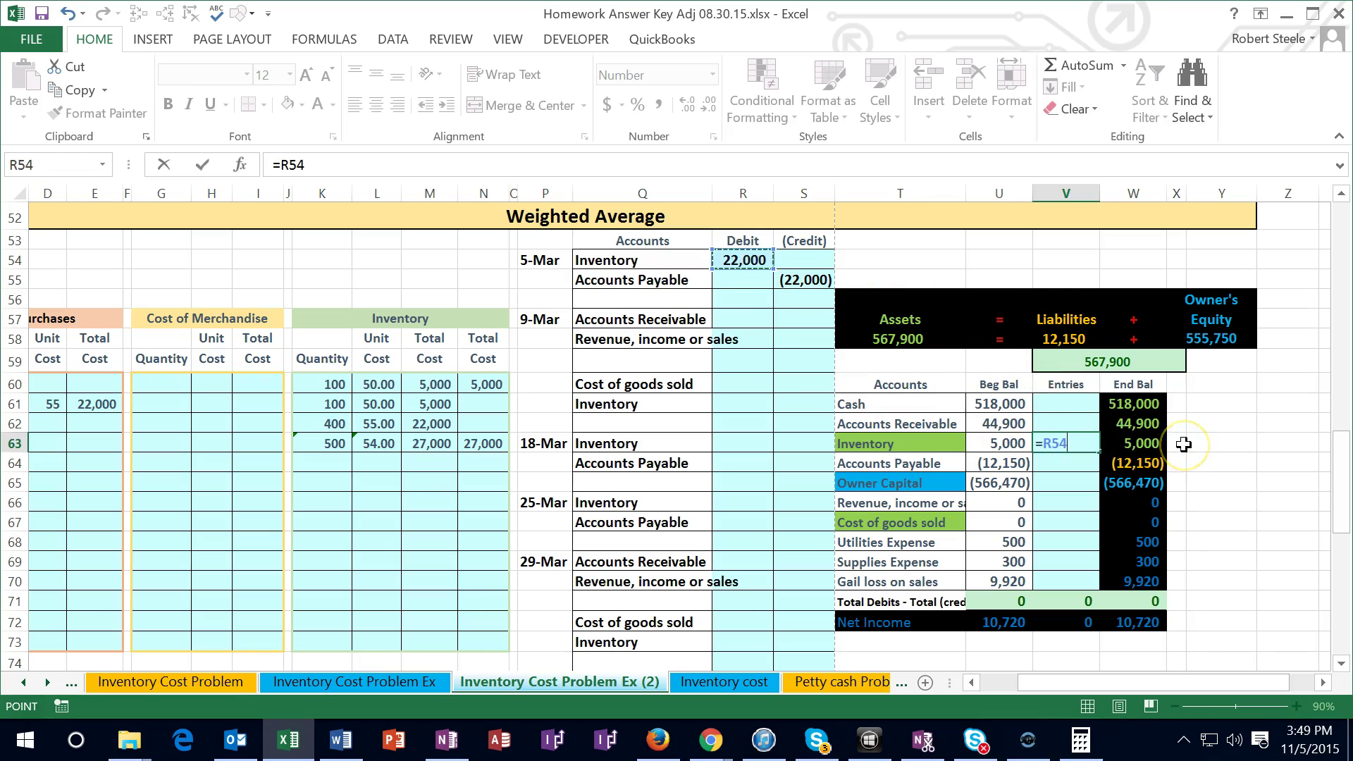
key(Return)
click(1138, 446)
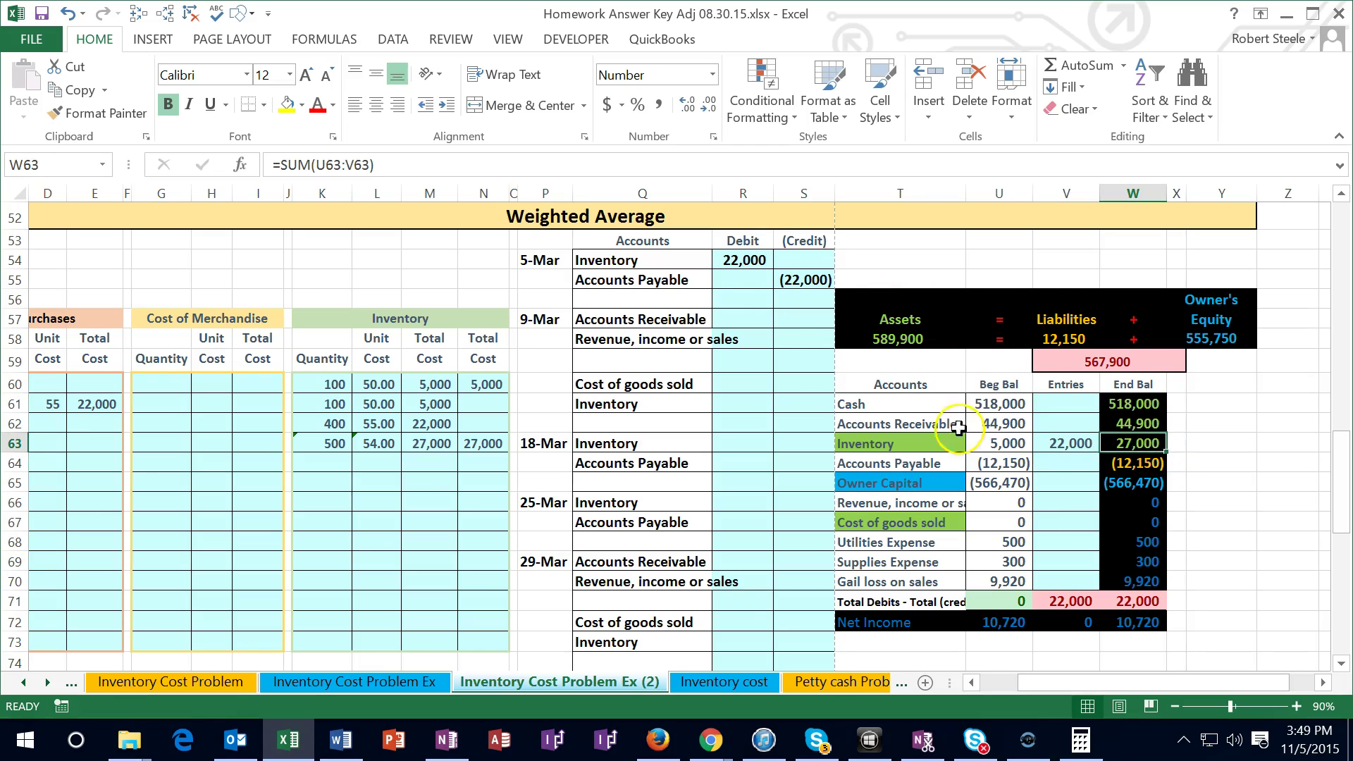
click(481, 444)
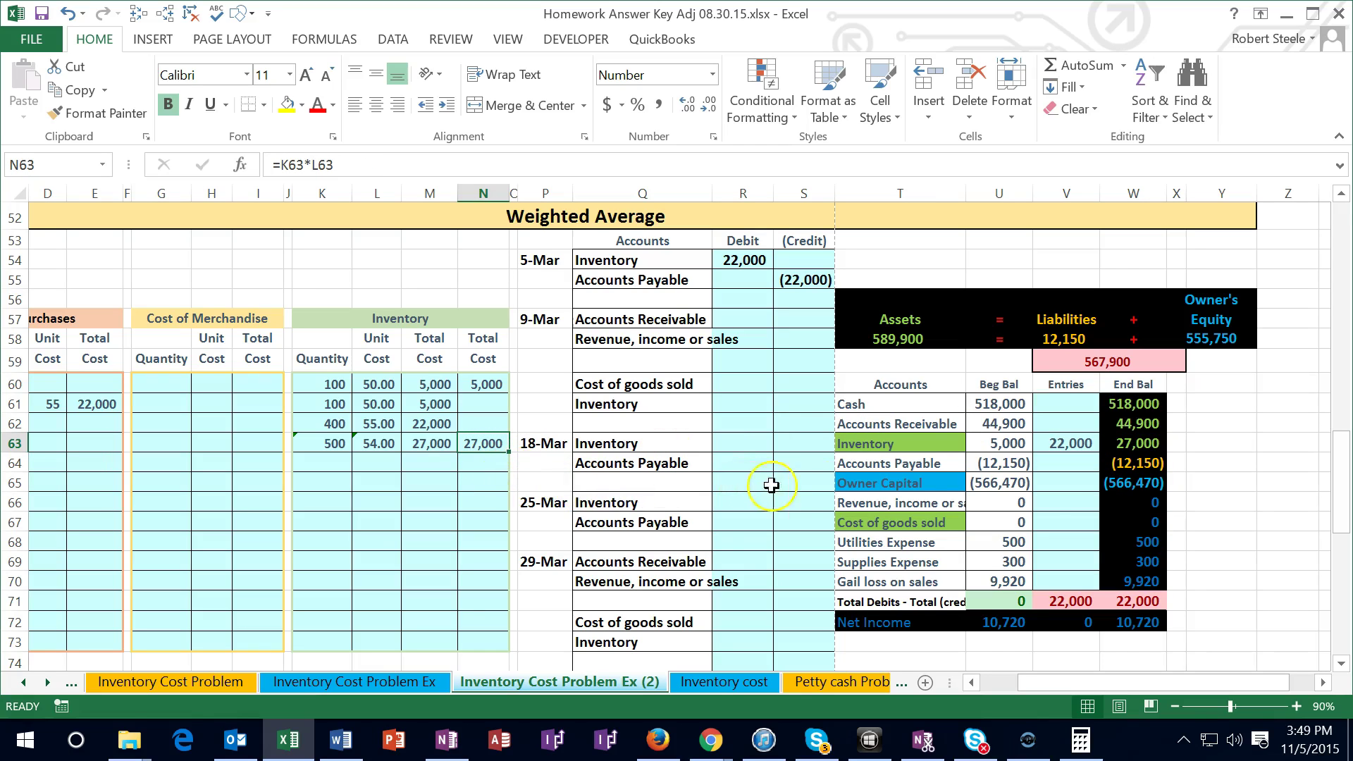
Step: Post the 5-Mar Accounts Payable credit to the trial balance entries in V64 with =S55
click(1073, 466)
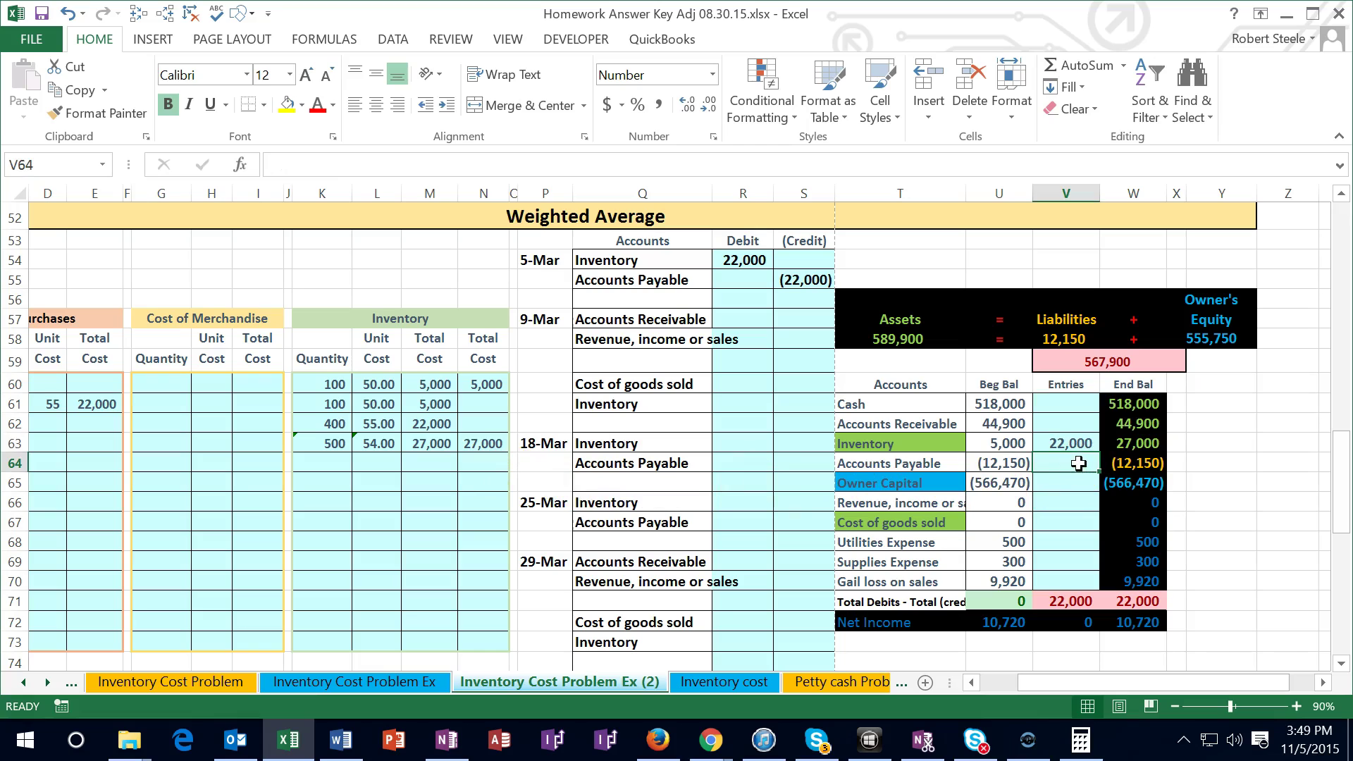
text(=)
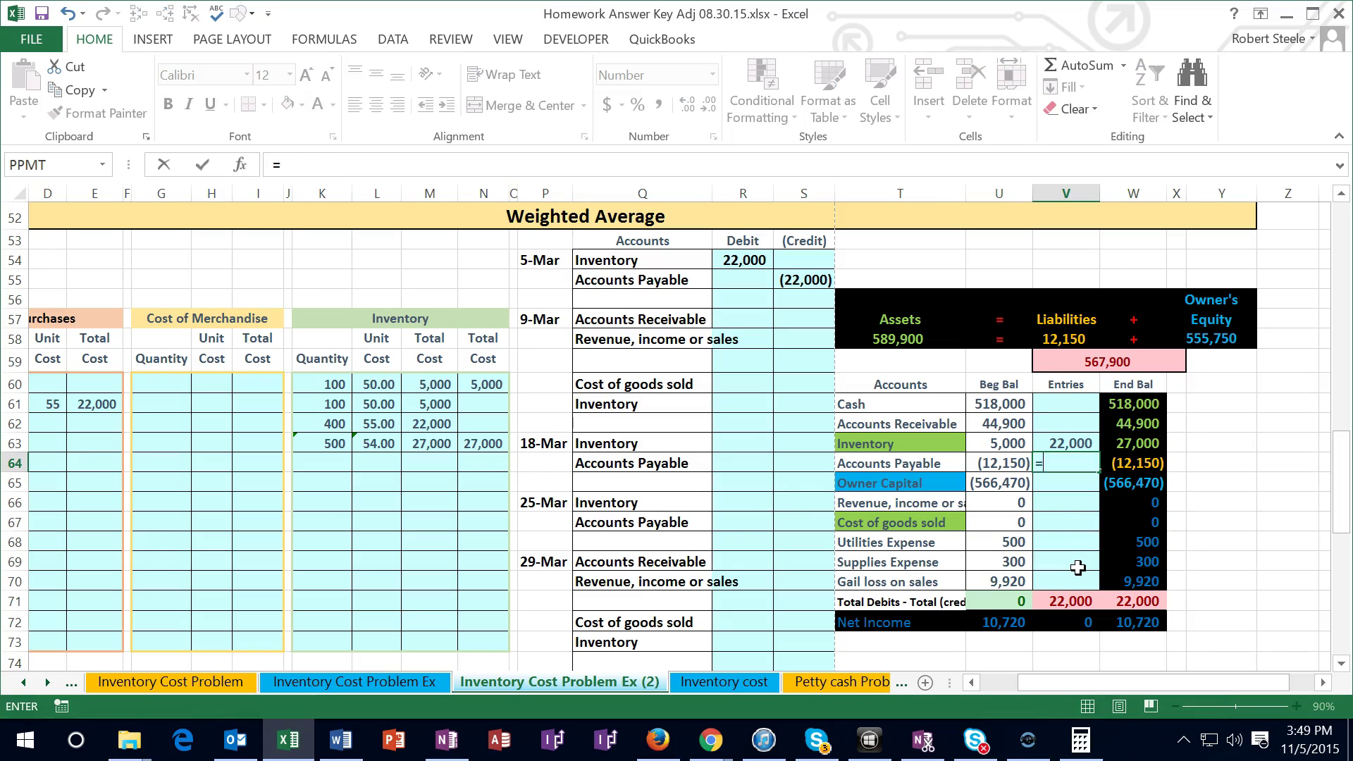
click(805, 280)
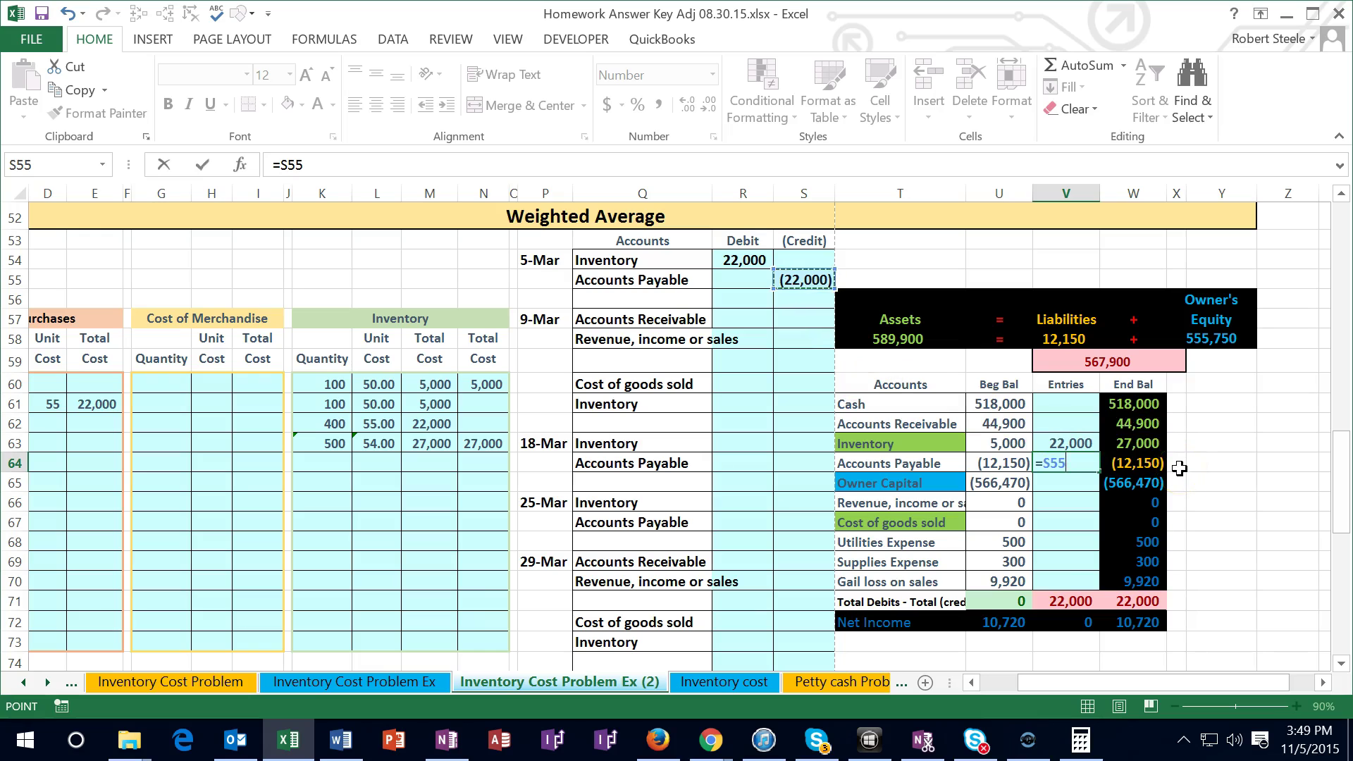
key(Return)
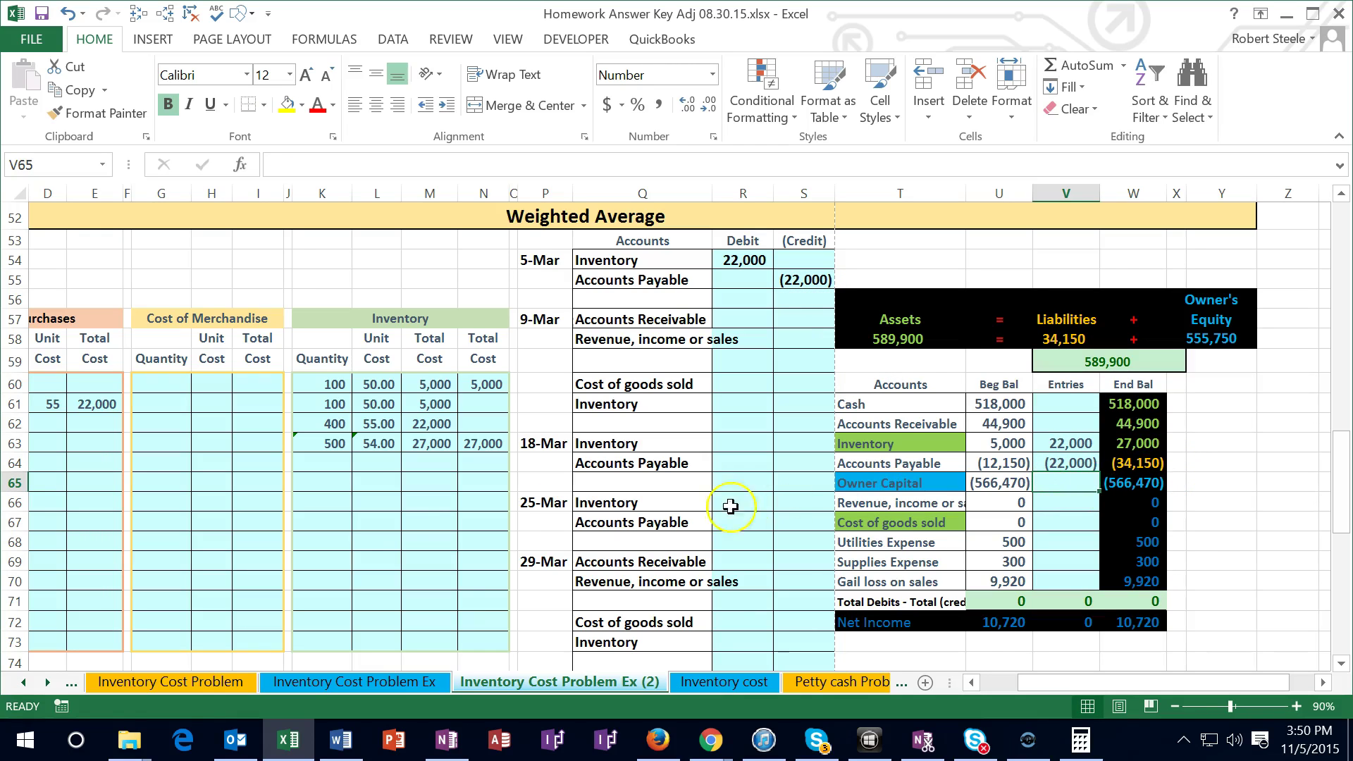
Step: Enter the date 3/9 in B64 as the next row of the Weighted Average worksheet
click(391, 522)
key(Home)
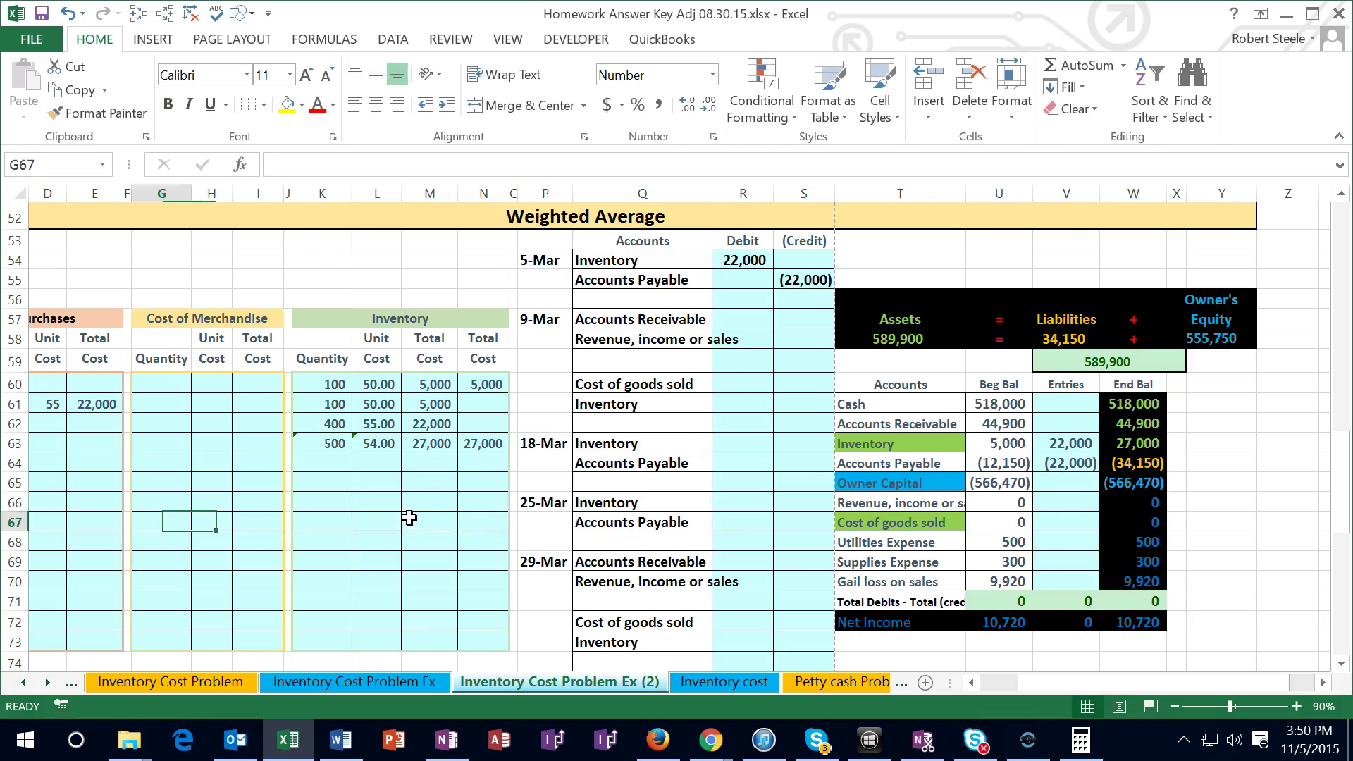
key(Right)
key(Right)
key(Right)
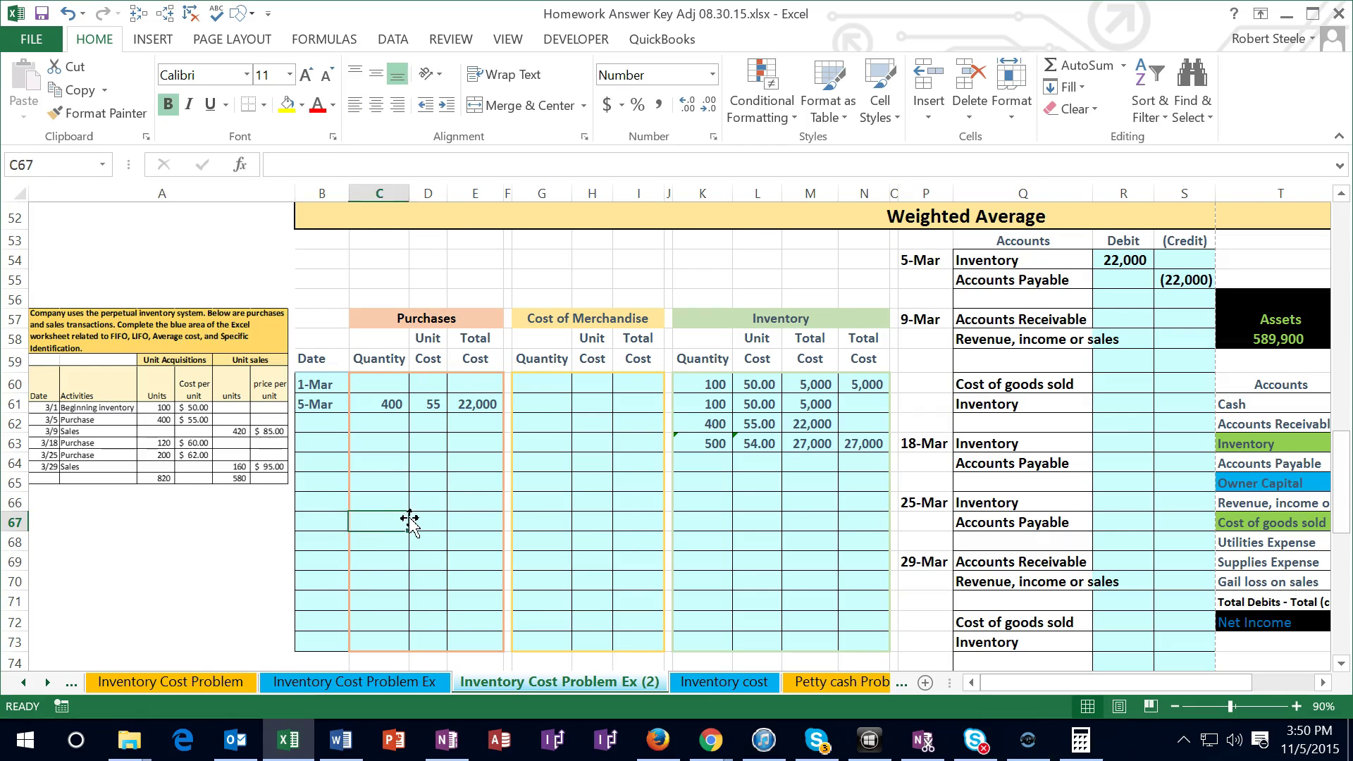
click(710, 461)
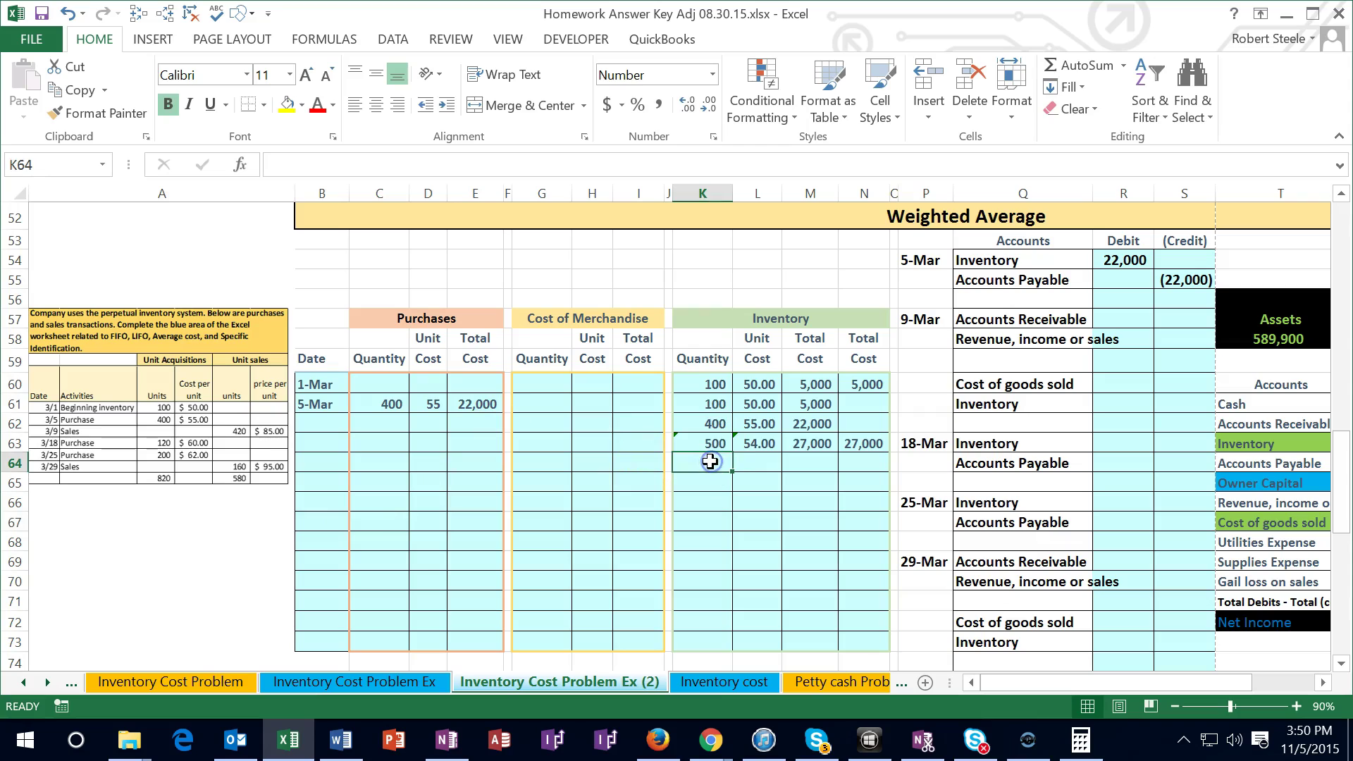
key(Left)
key(Left)
key(Left)
key(Left)
key(Left)
key(Left)
key(Left)
key(Left)
key(Left)
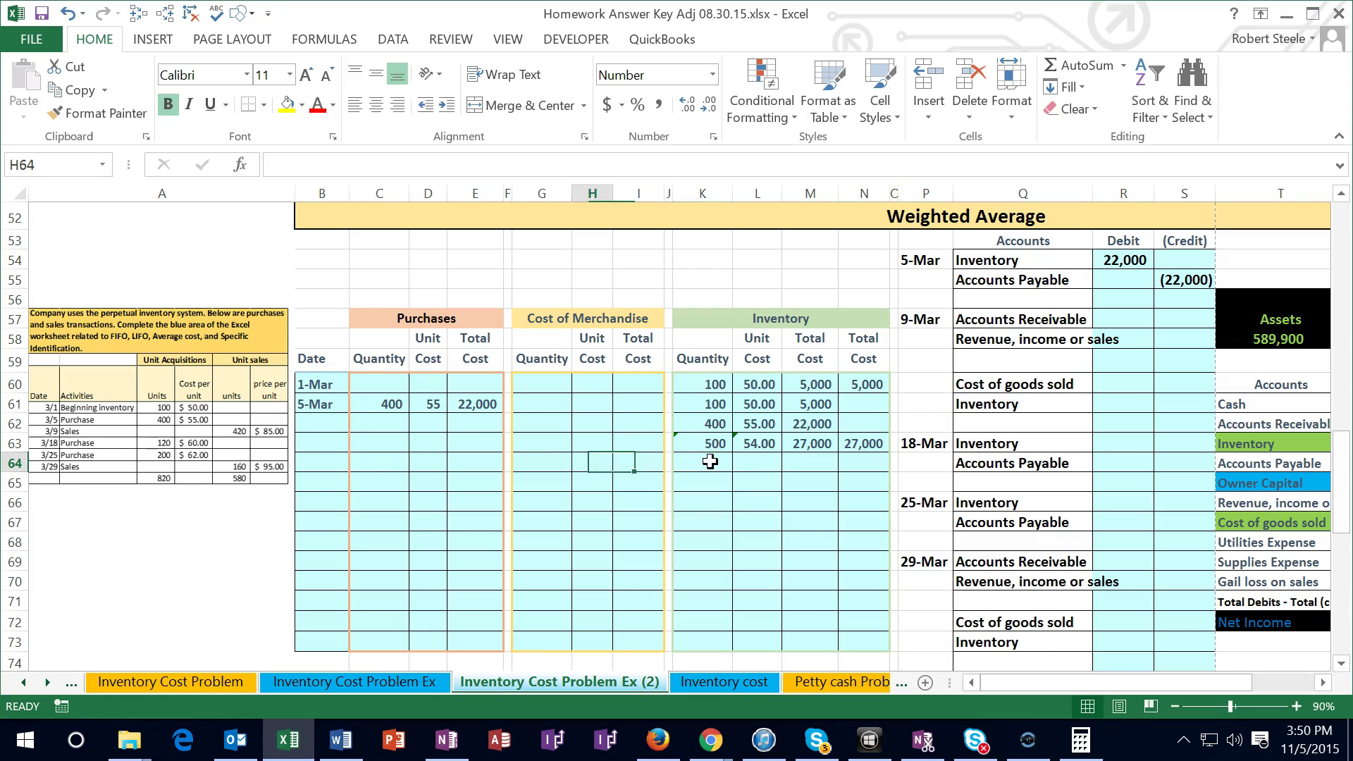
click(552, 483)
text(3)
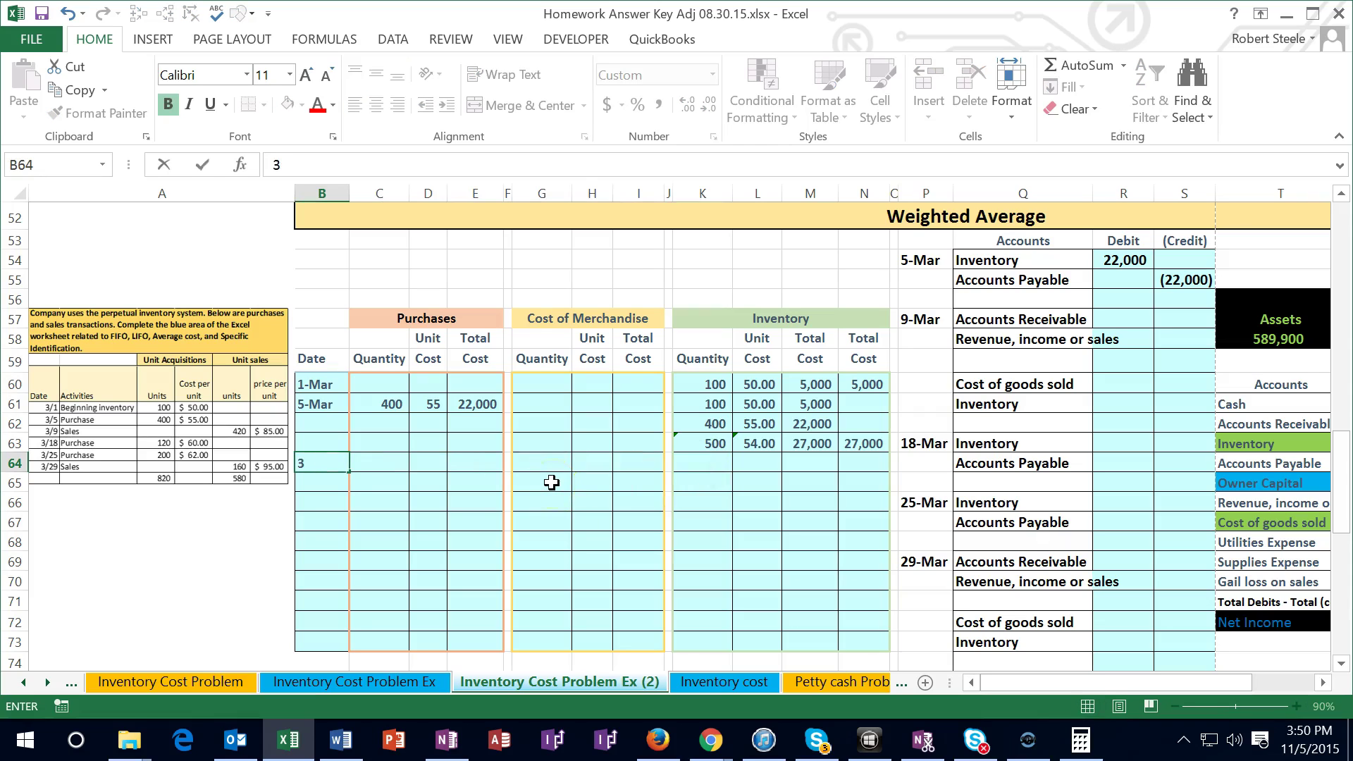
text(/9)
key(Return)
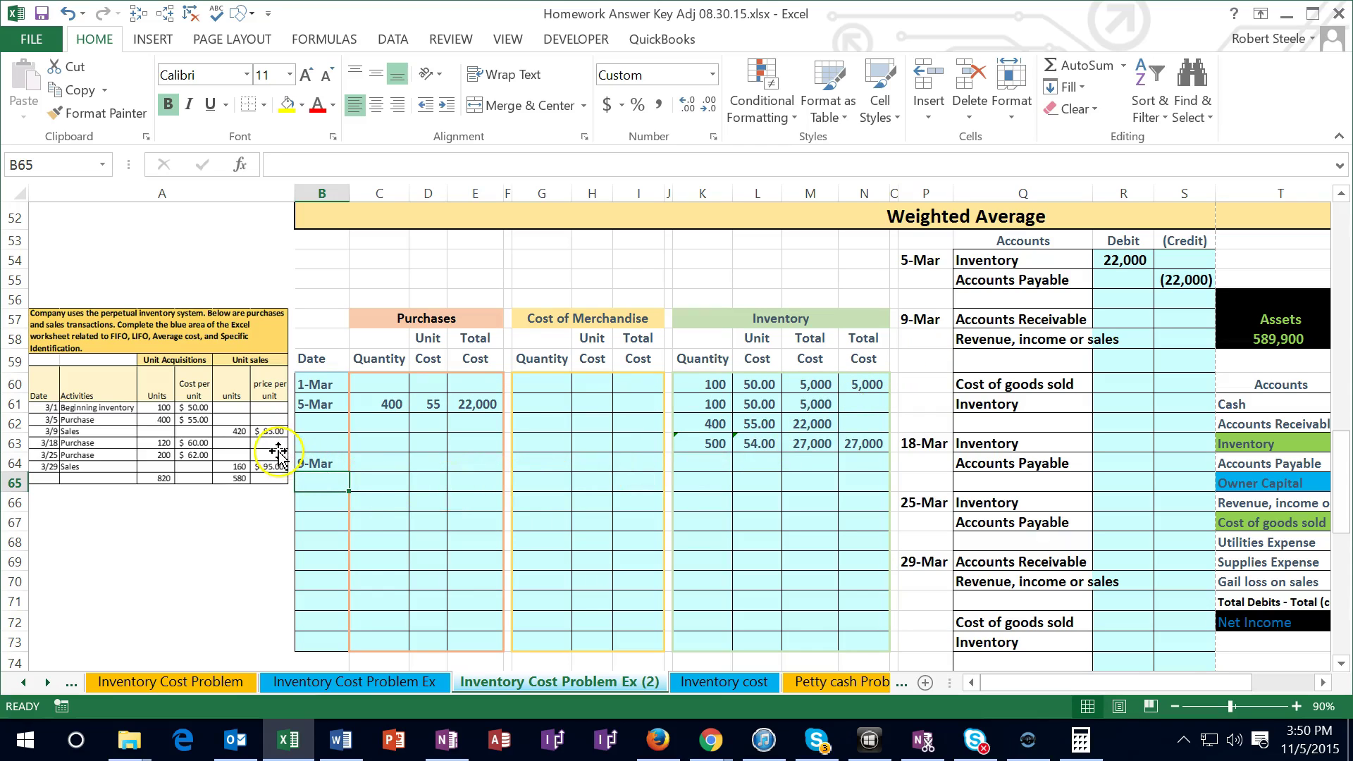
Step: Enter 420 as the 9-Mar Cost of Merchandise quantity in G64 and link its unit cost in H64 with =L63
drag(543, 463, 638, 463)
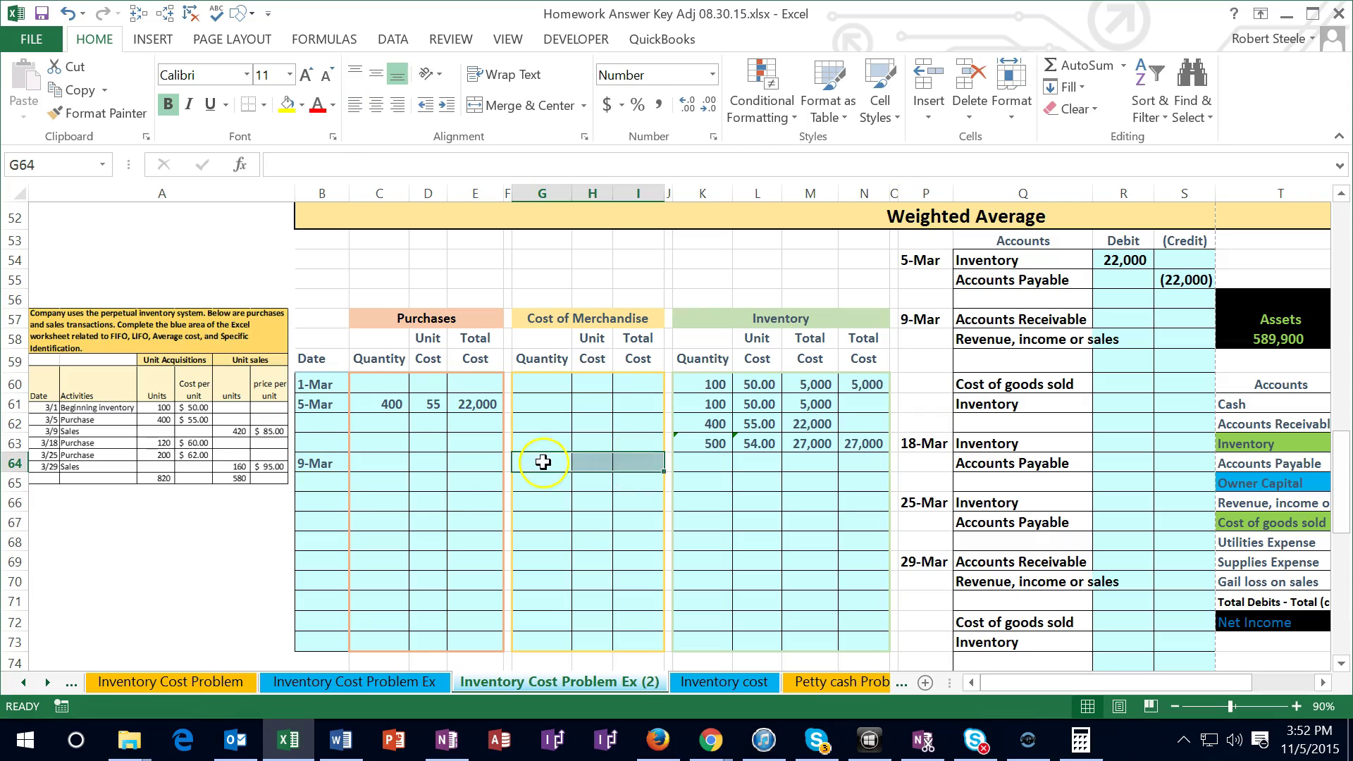
click(543, 463)
text(420)
key(Tab)
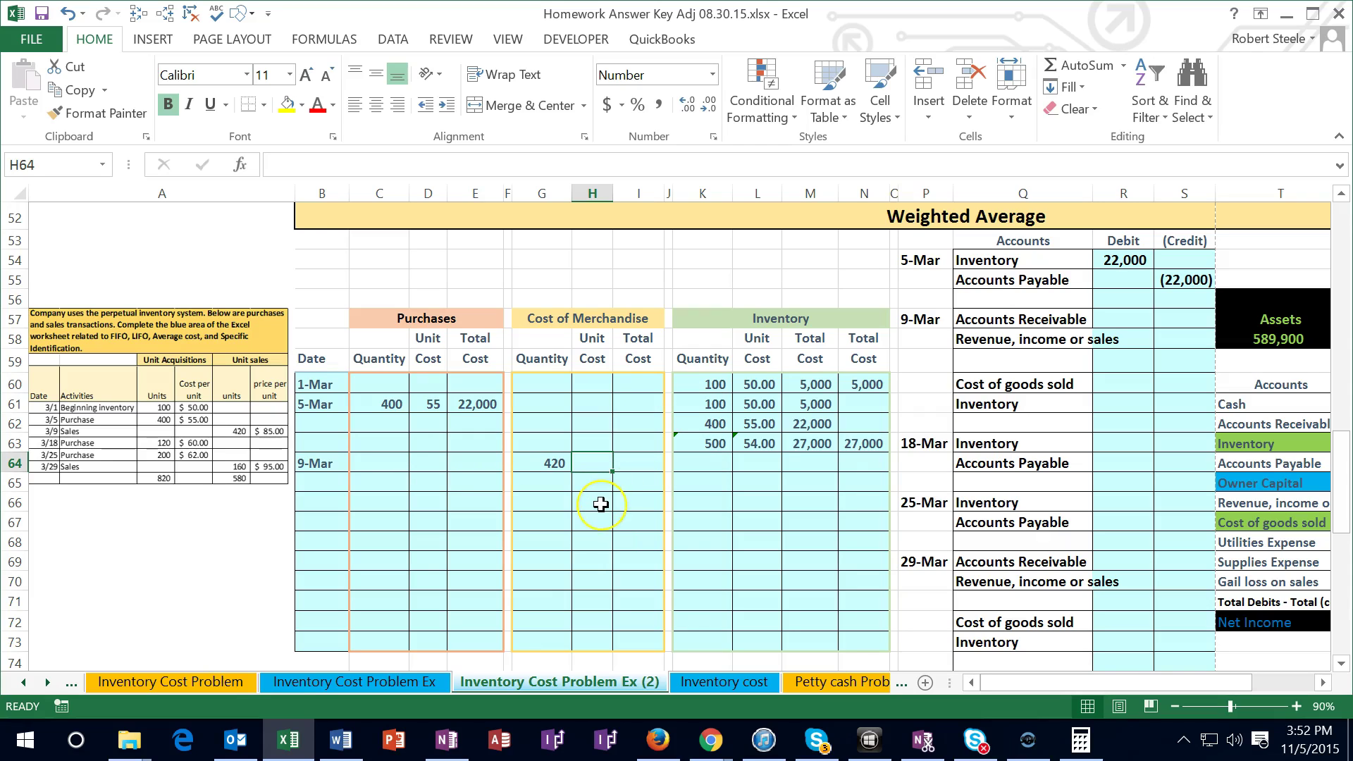
text(=)
key(Right)
key(Right)
key(Right)
key(Right)
key(Up)
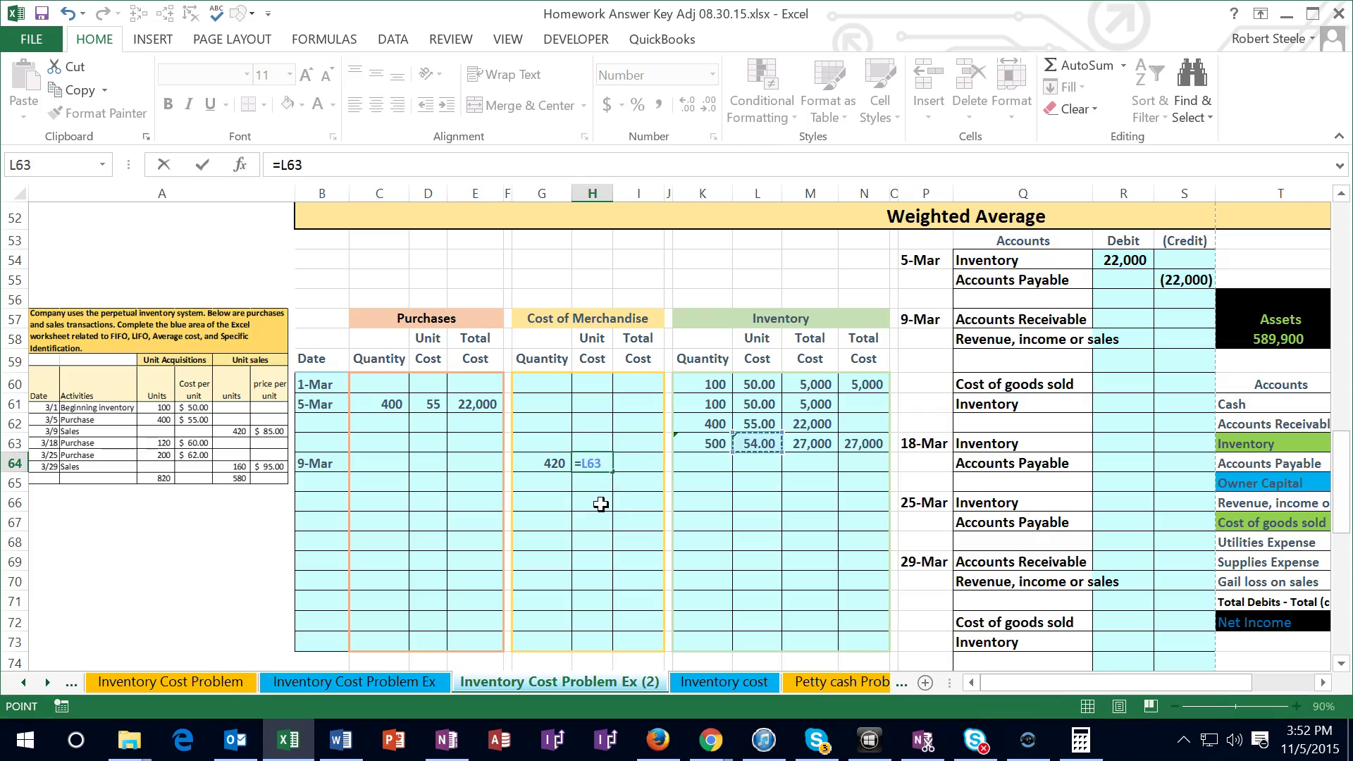
key(Tab)
Step: Calculate the 9-Mar total cost of merchandise sold in I64 with the formula =G64*H64
text(=)
key(Left)
key(Left)
text(*)
key(Left)
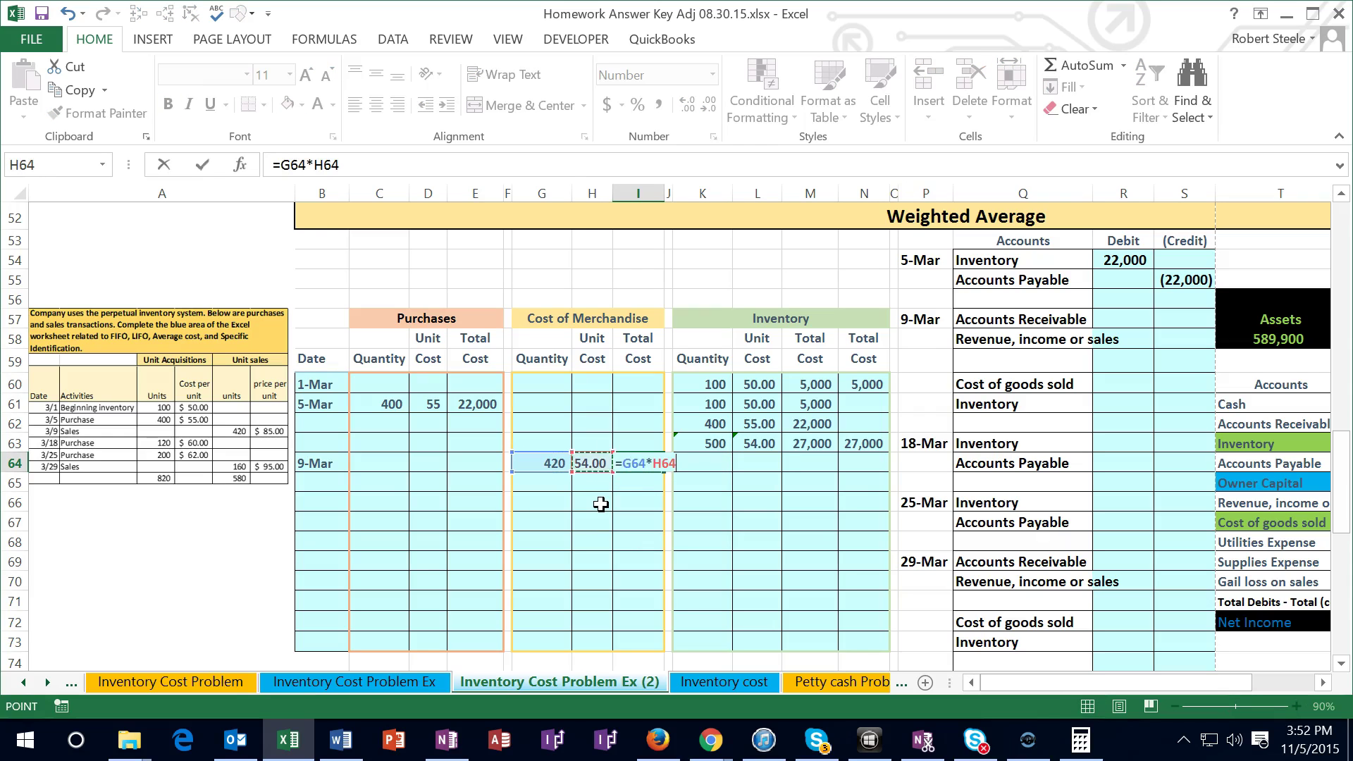
key(Return)
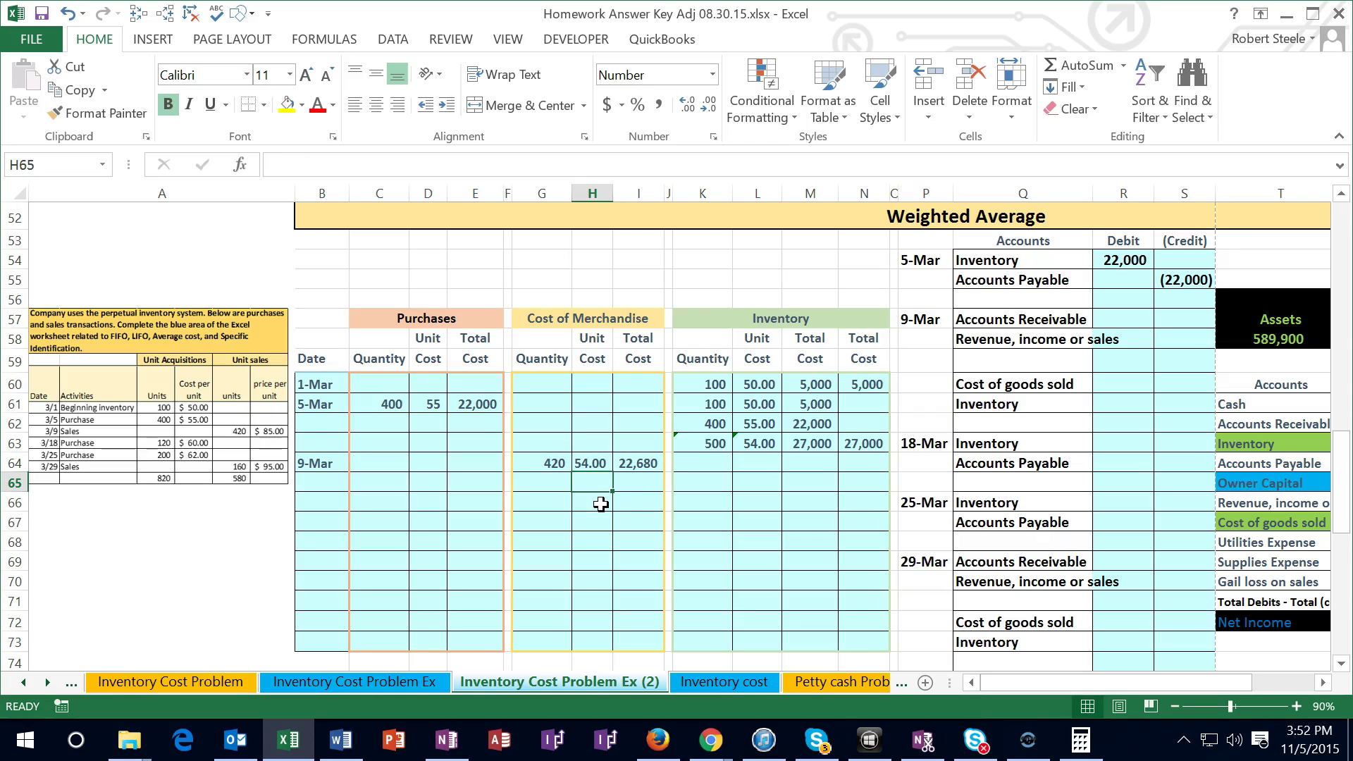
Step: Calculate the 9-Mar remaining inventory quantity in K64 with the formula =K63-G64
key(Right)
key(Right)
key(Right)
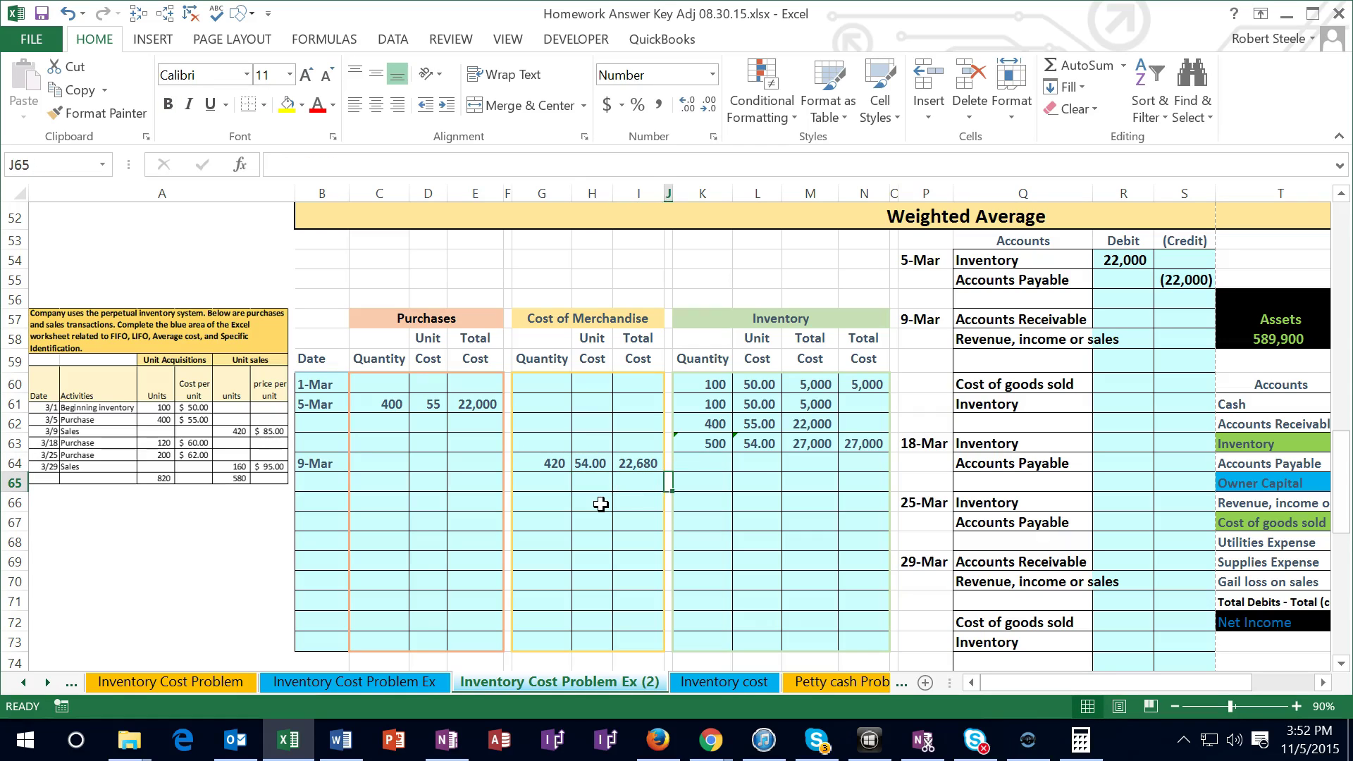
key(Up)
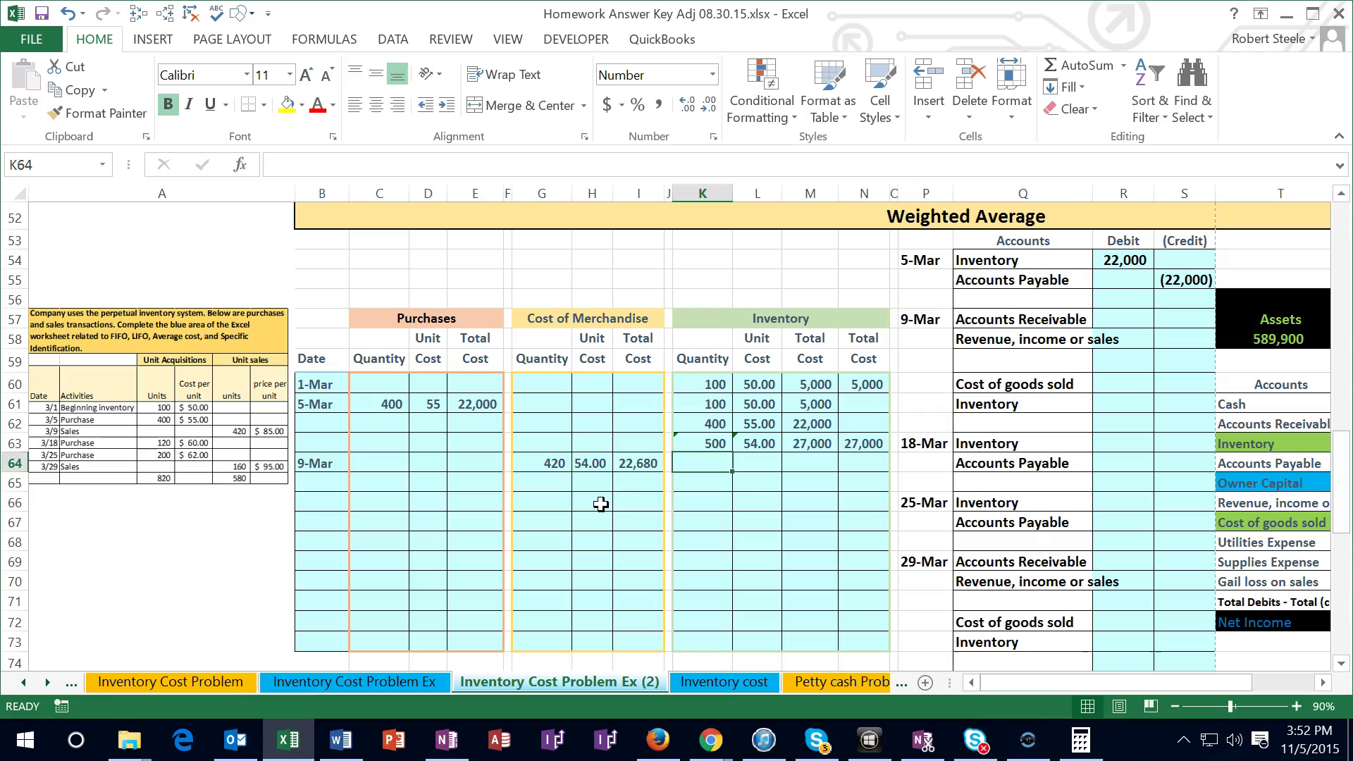
text(=)
key(Up)
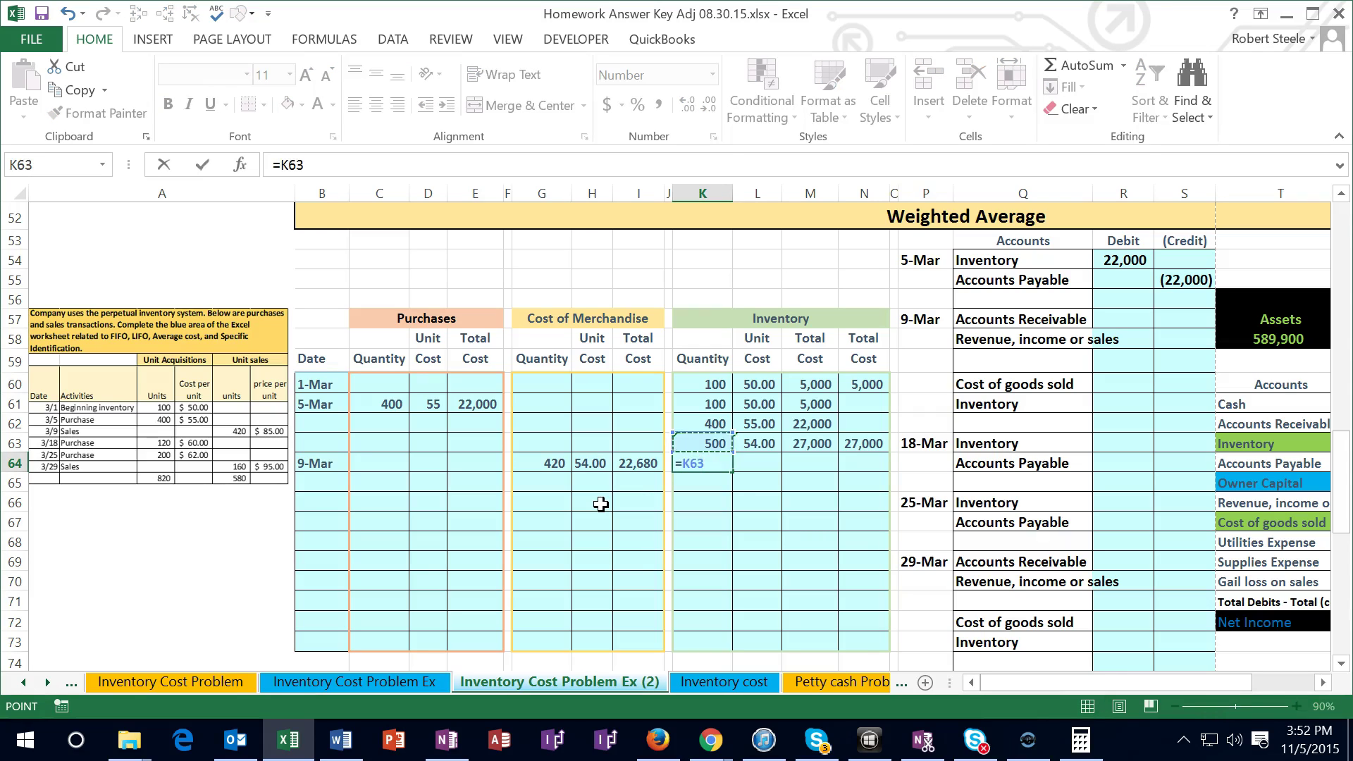
text(-)
key(Left)
key(Left)
key(Left)
key(Left)
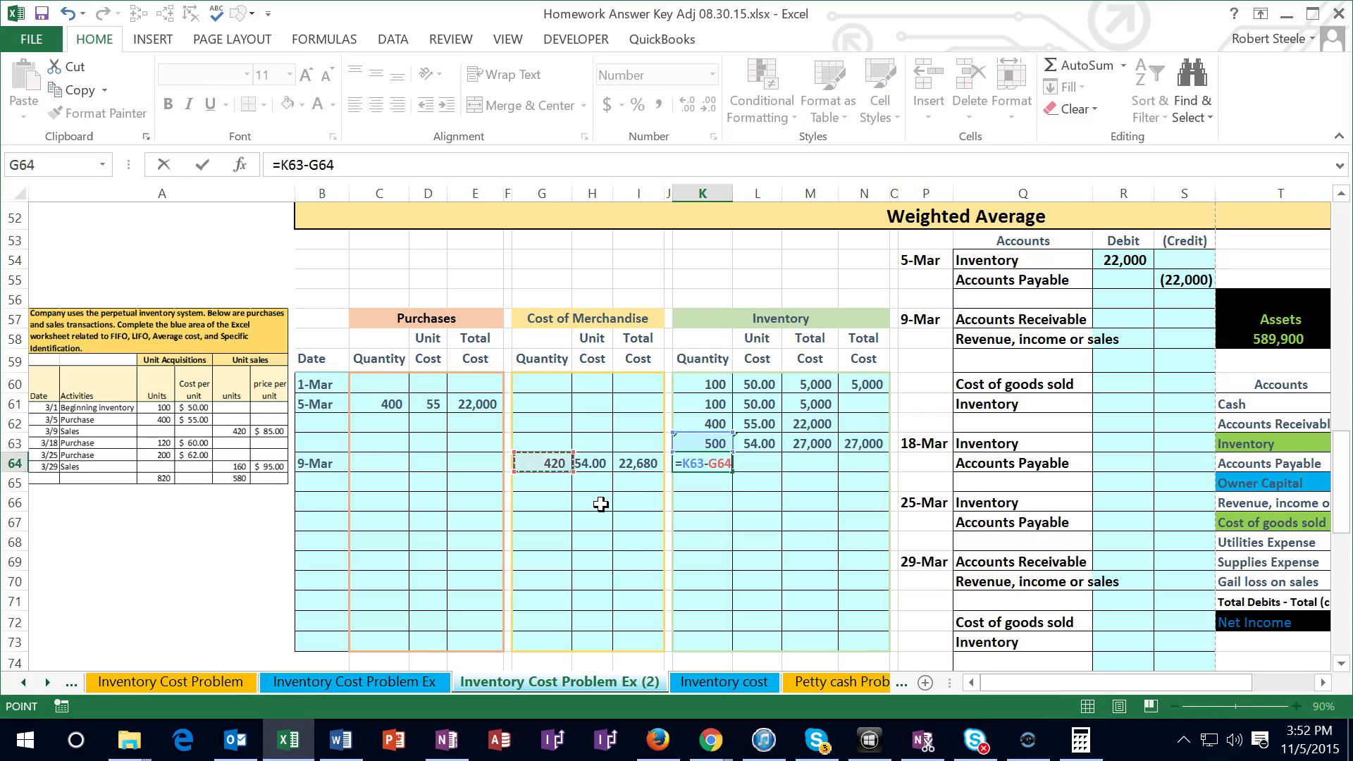
key(Tab)
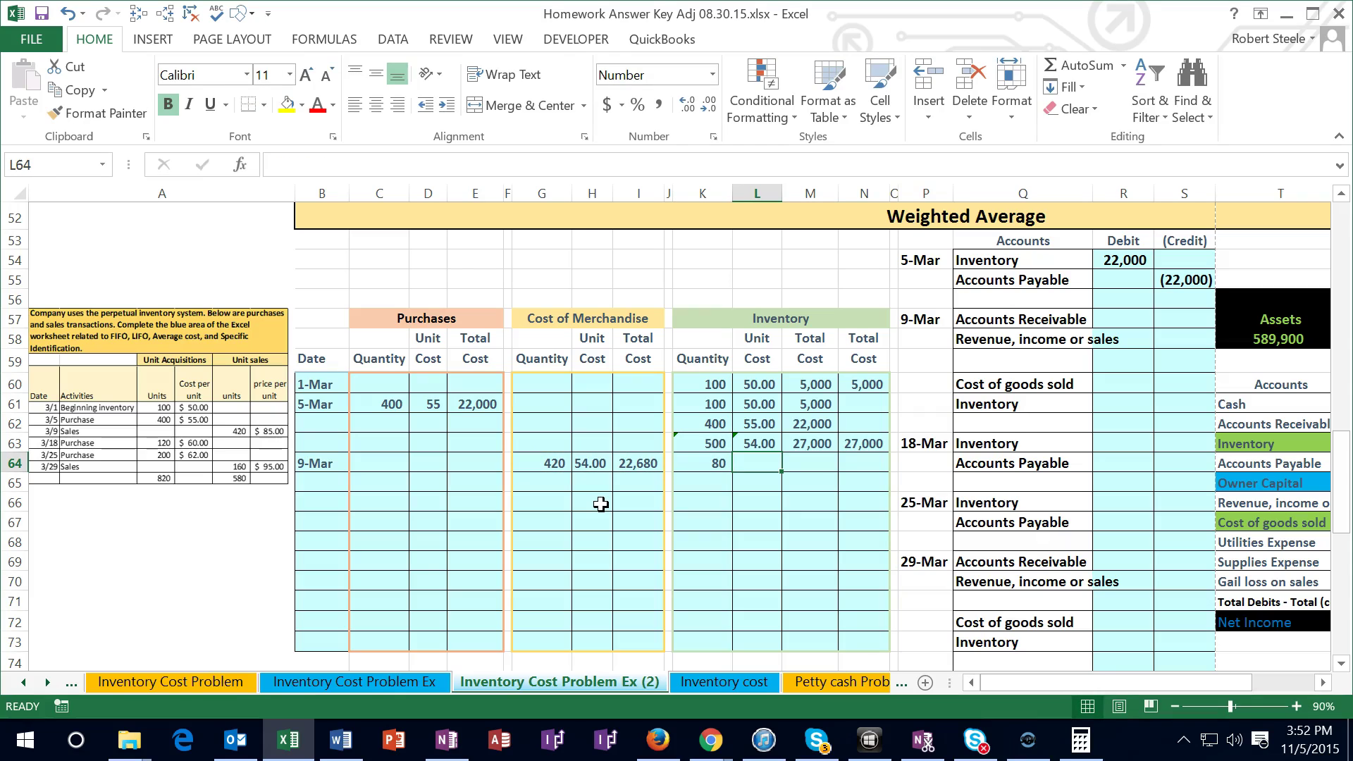
Step: Carry the average unit cost into L64 with +L63 and calculate the 9-Mar inventory cost in M64 with =K64*L64
text(+)
key(Up)
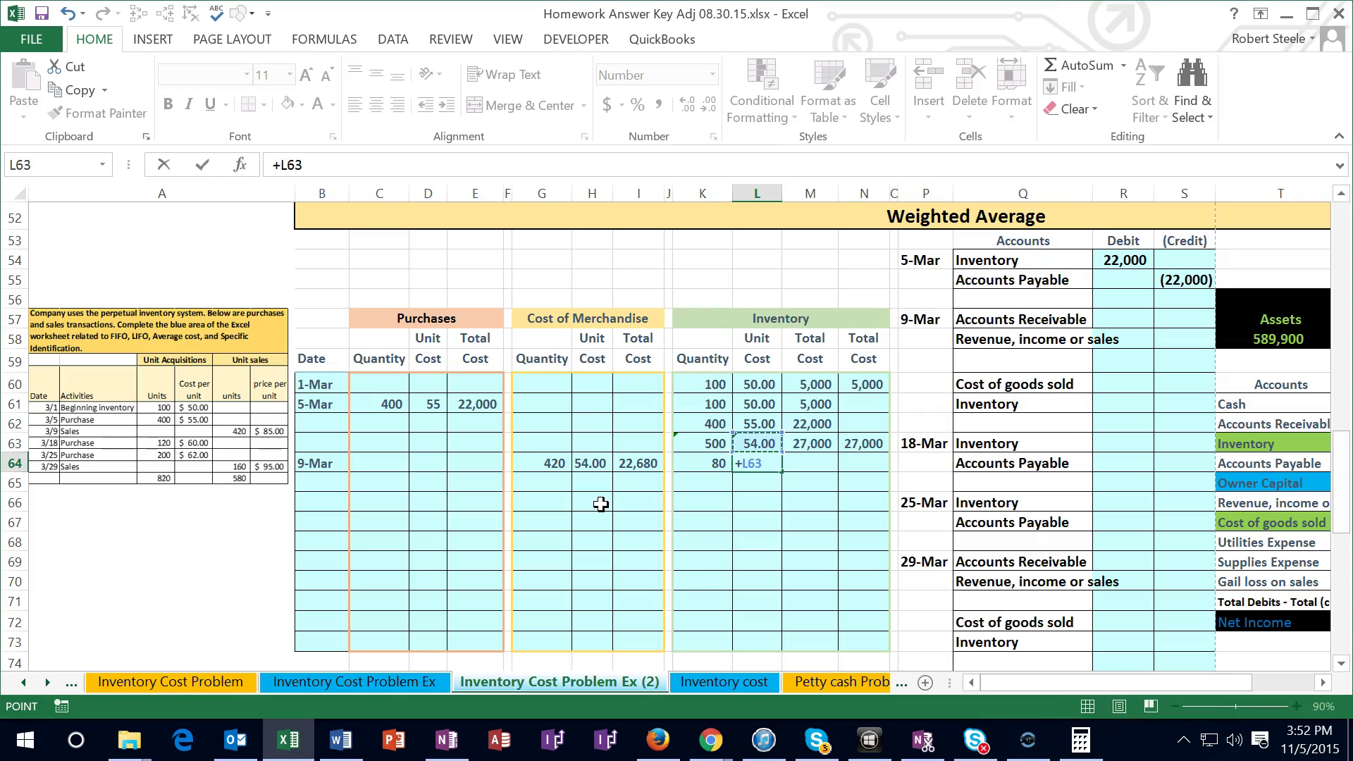
key(Tab)
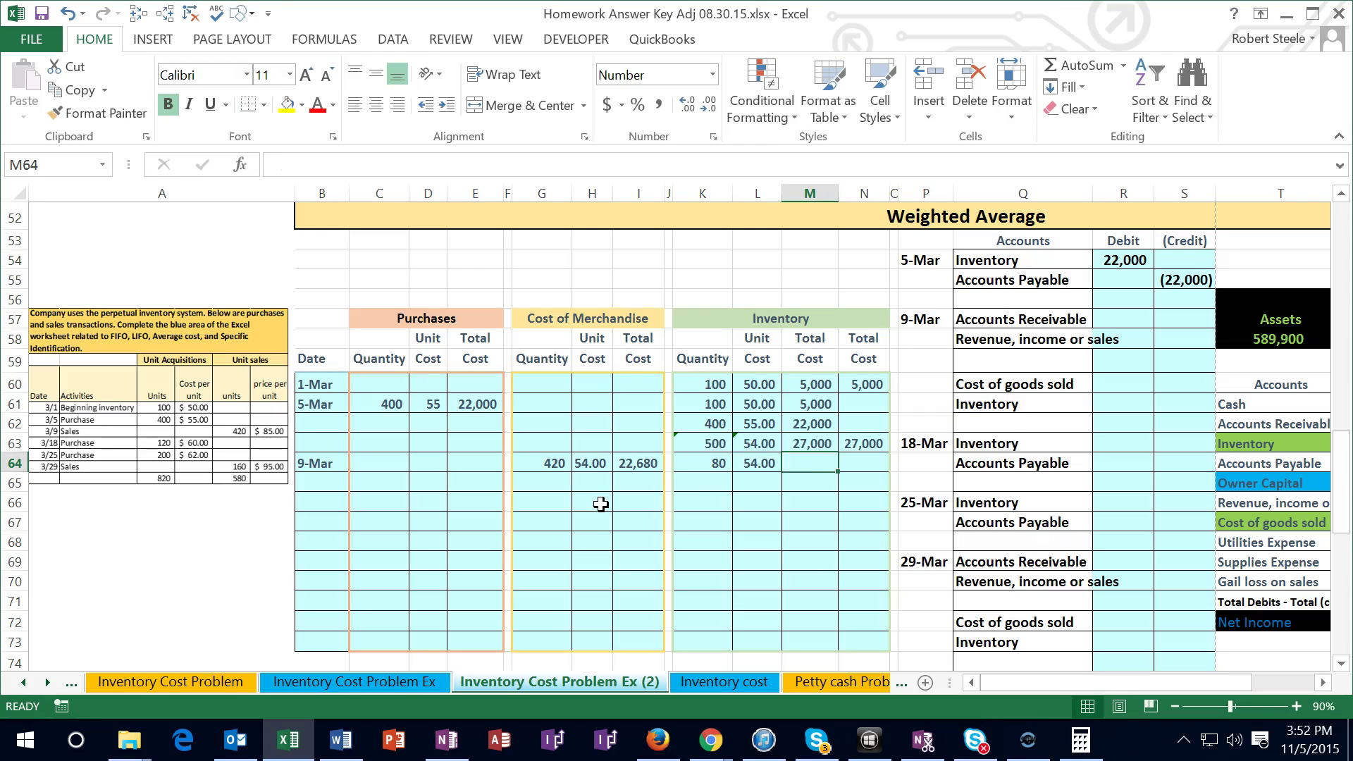
text(=)
key(Left)
key(Left)
text(*)
key(Left)
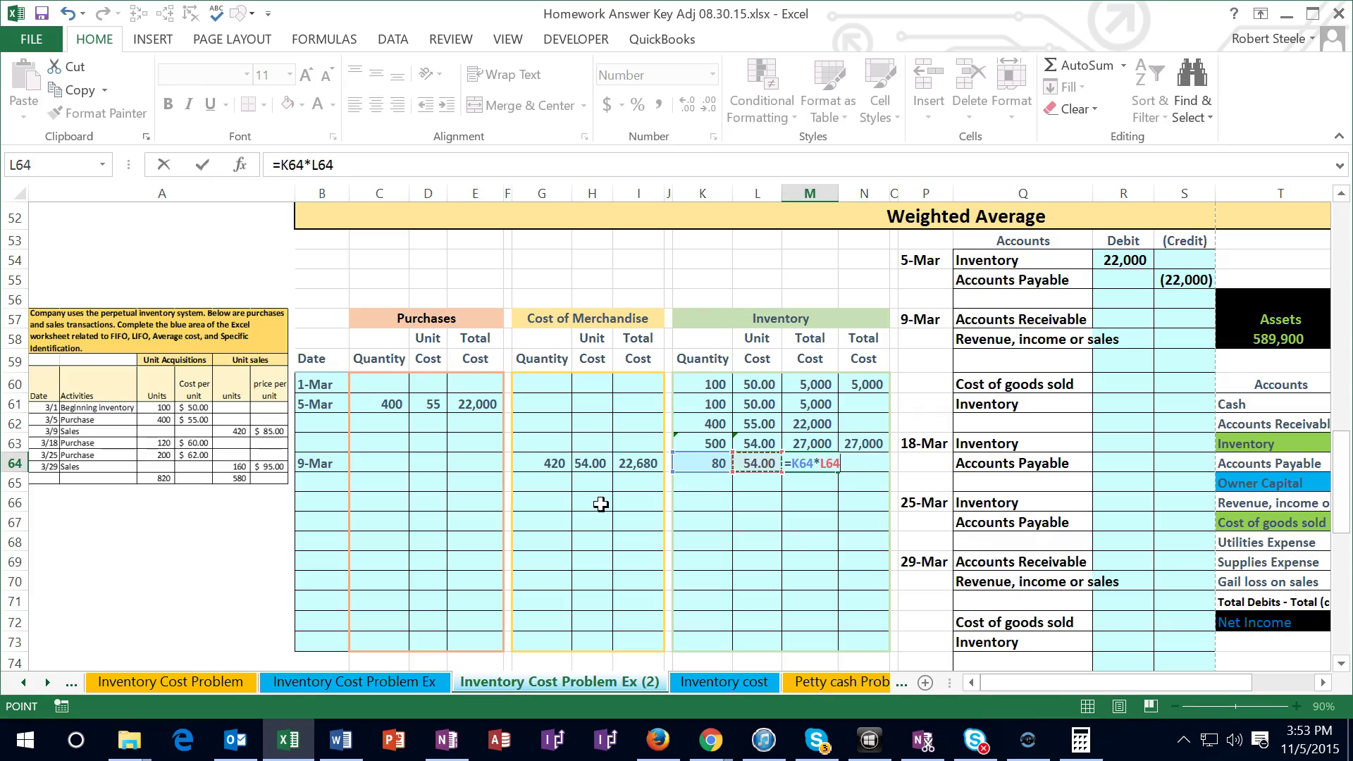
key(Tab)
Step: Link the 9-Mar ending inventory balance in N64 to the inventory cost with =M64
text(=)
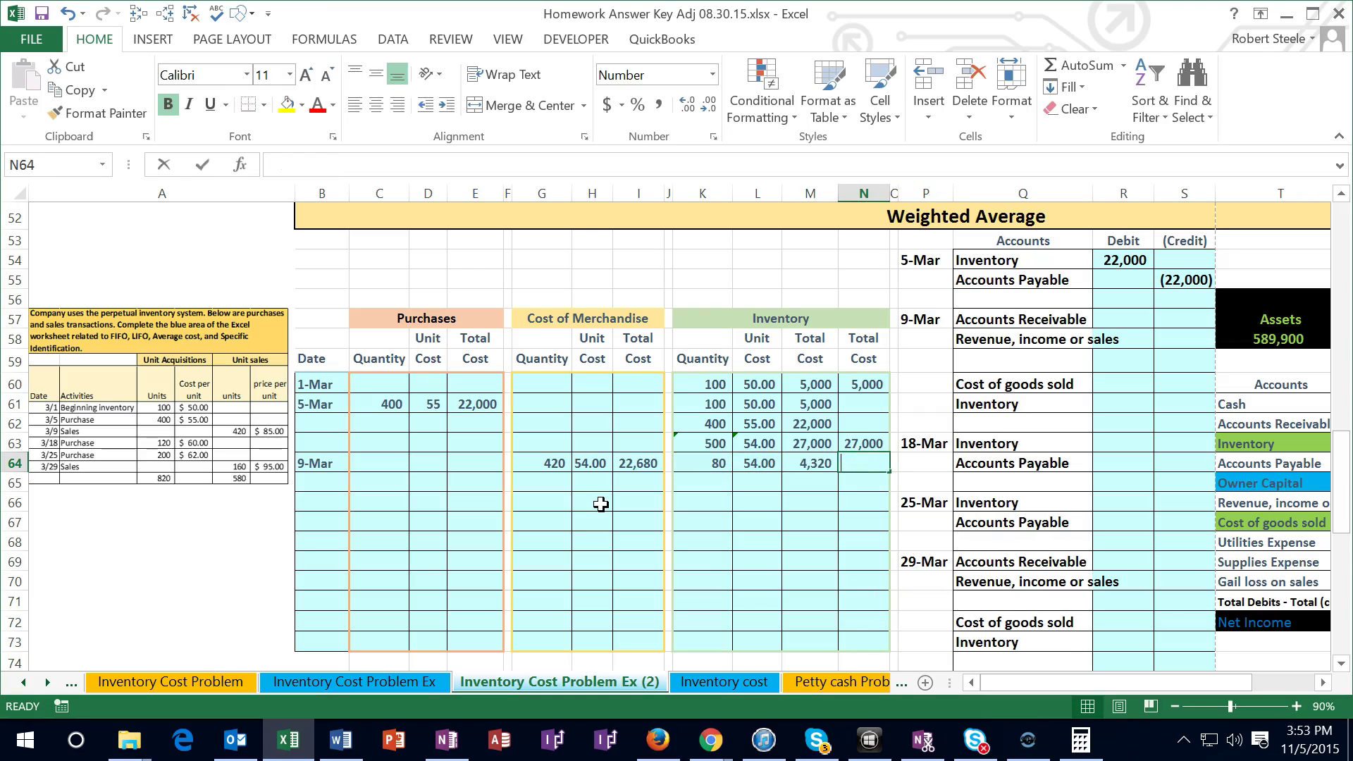
key(Left)
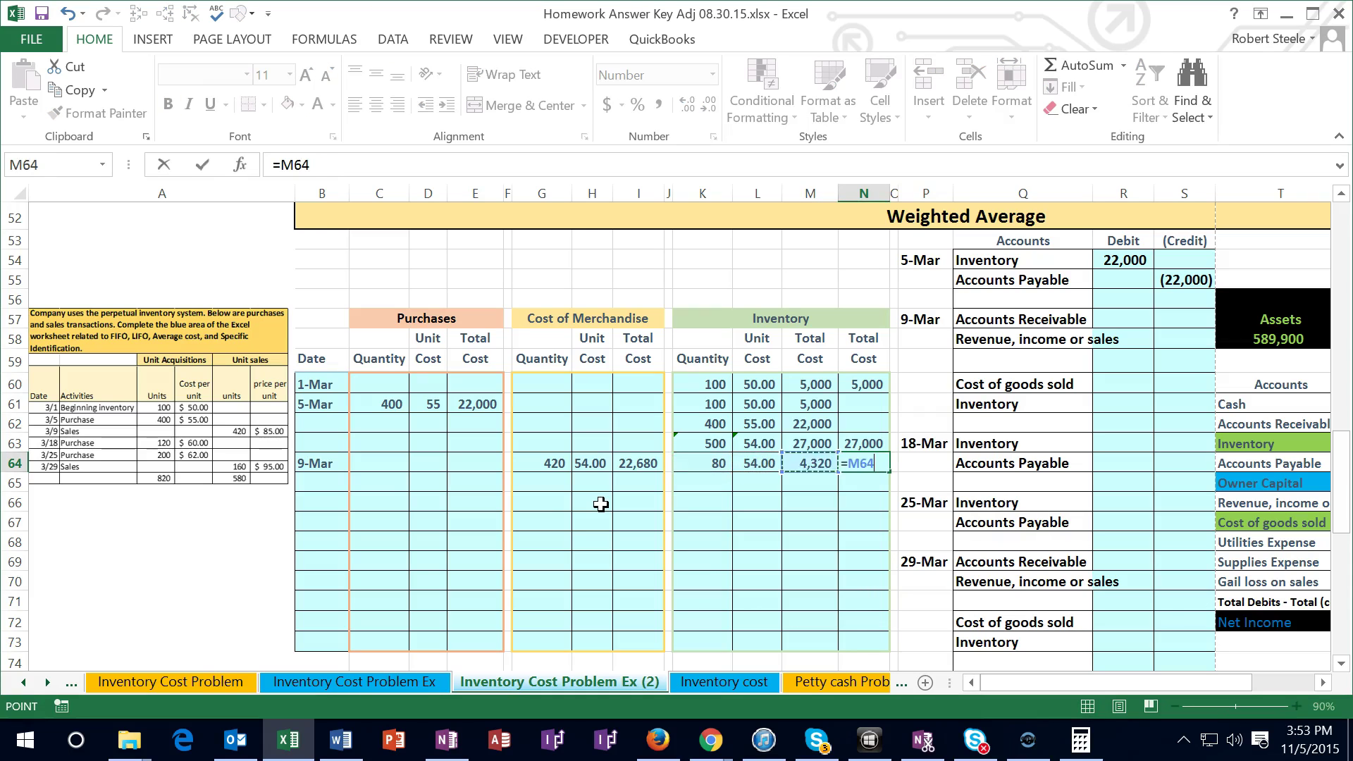
key(Return)
key(Right)
key(Right)
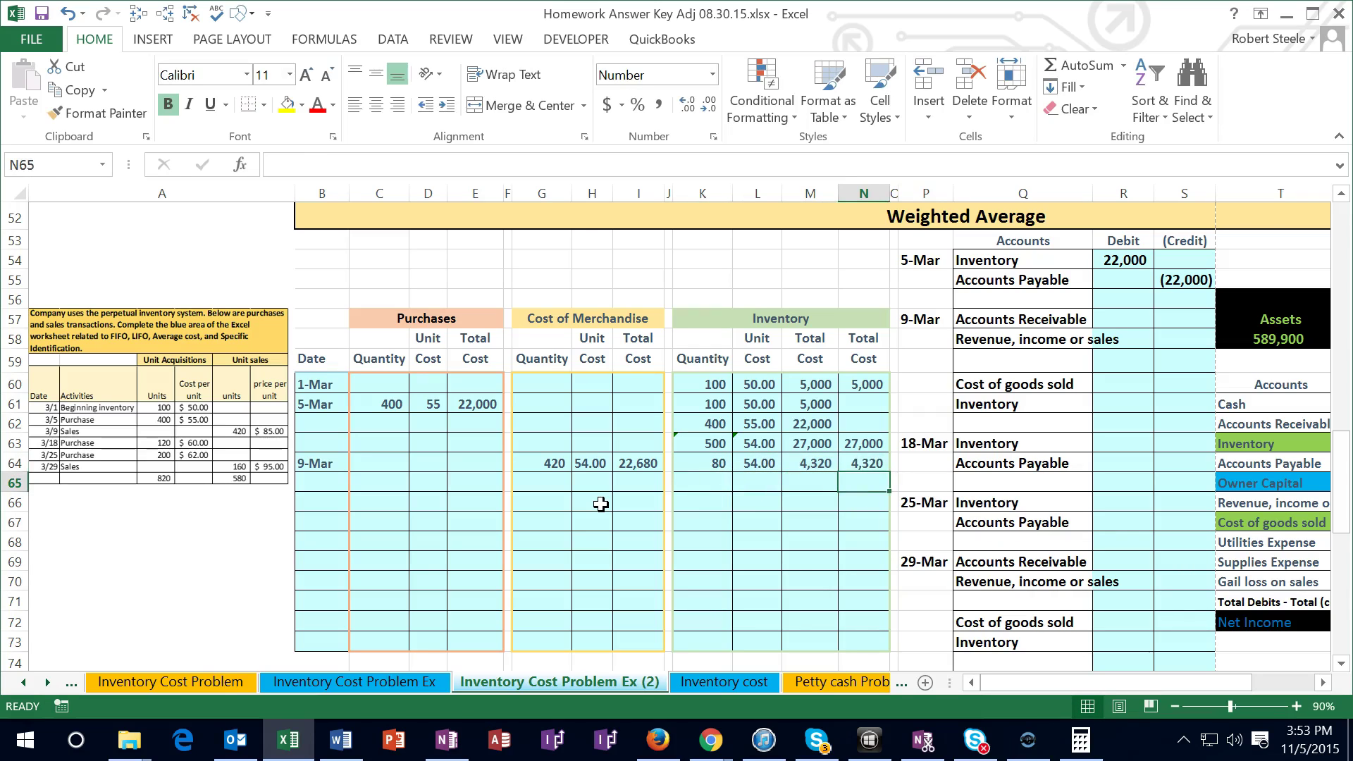
key(Up)
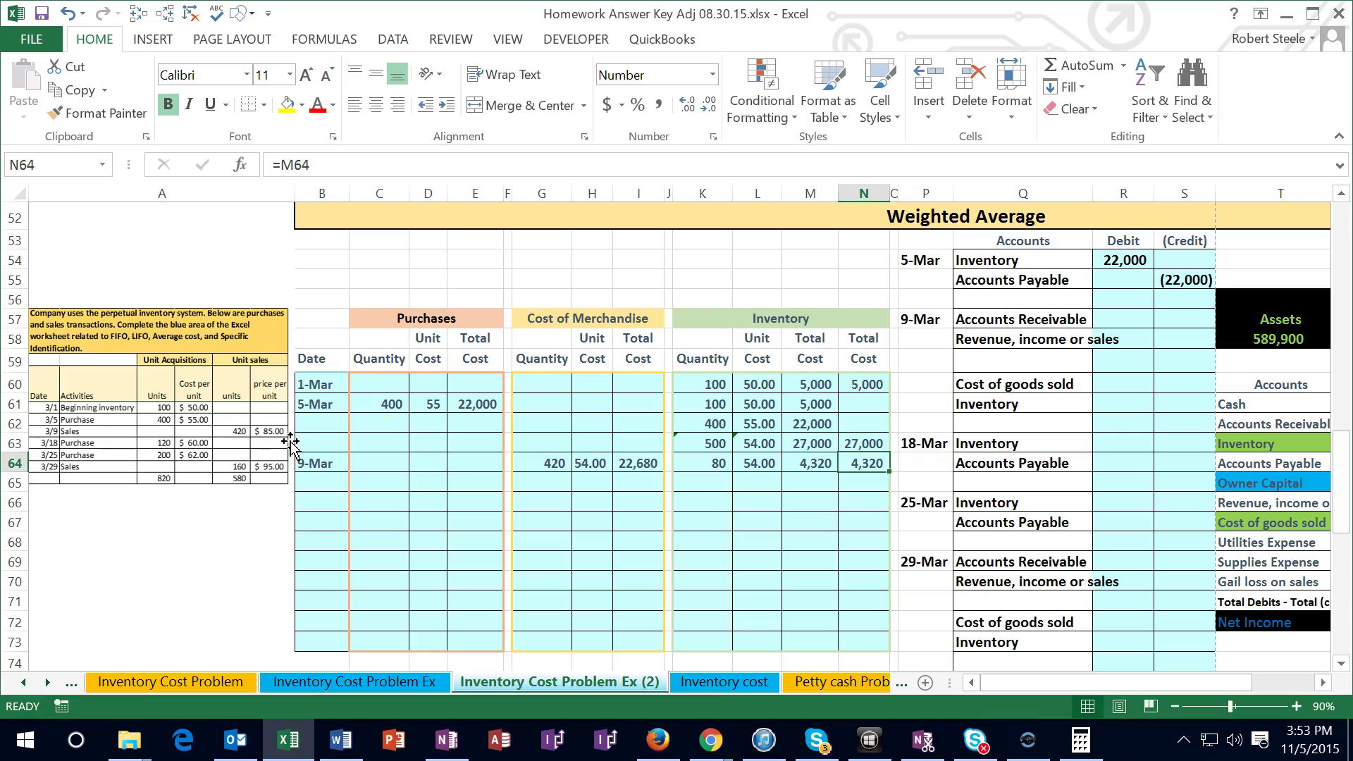
Step: Debit Accounts Receivable for the 9-Mar sale in R57 with the formula =420*85
click(1121, 318)
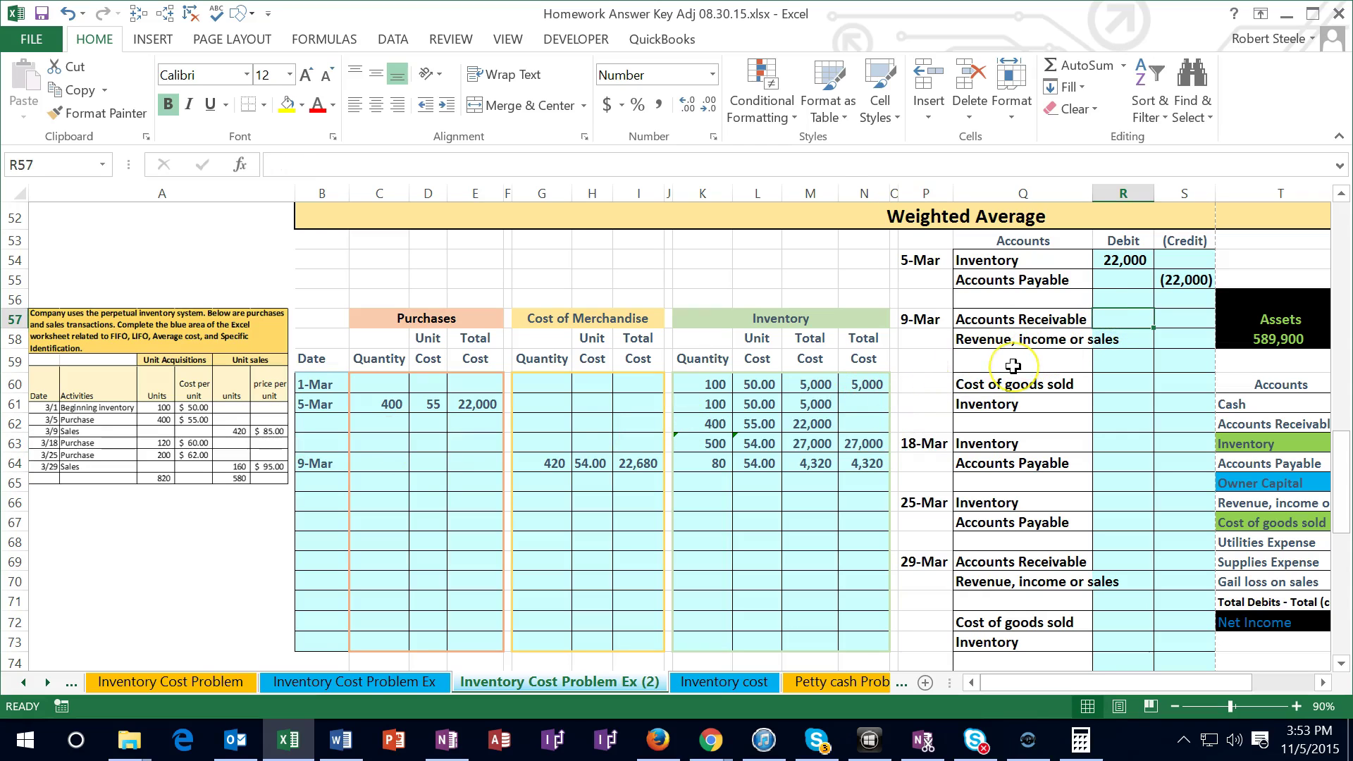
text(=42)
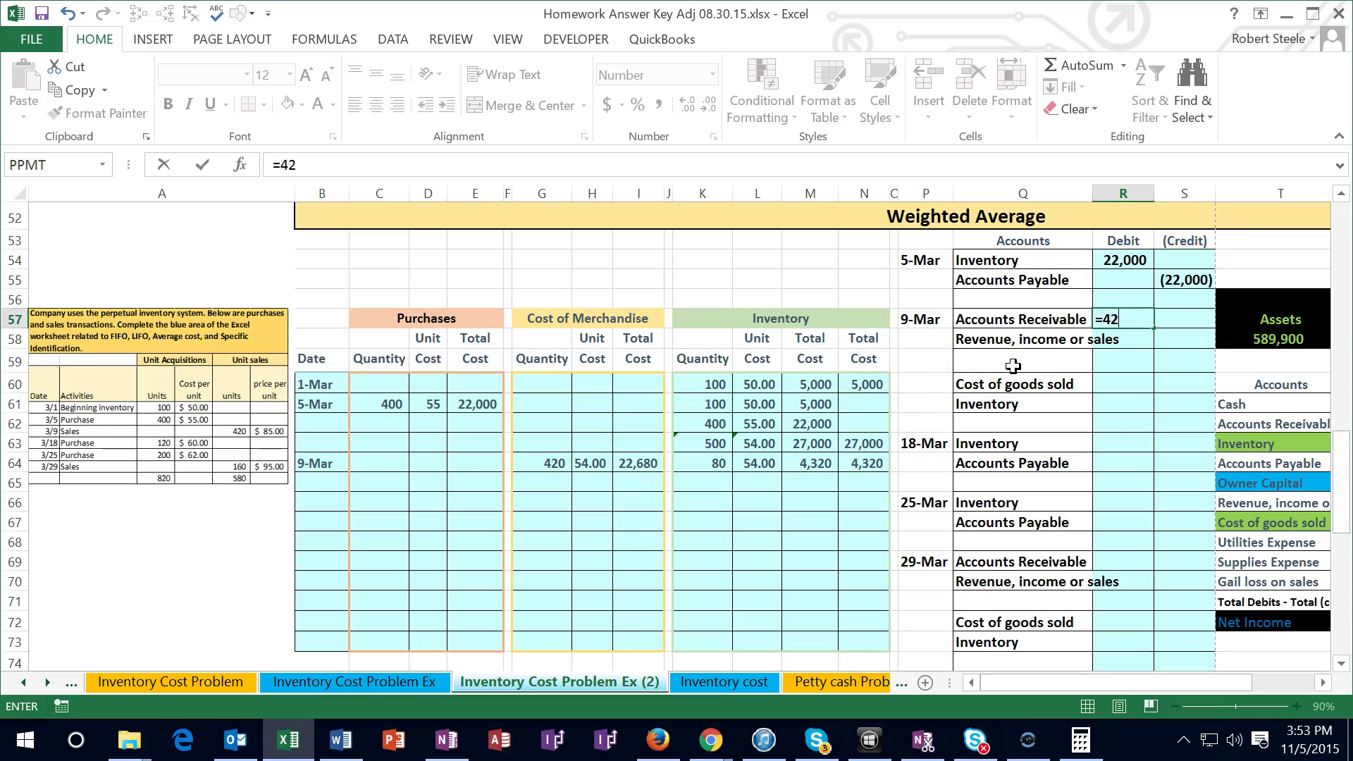
text(0*85)
key(Return)
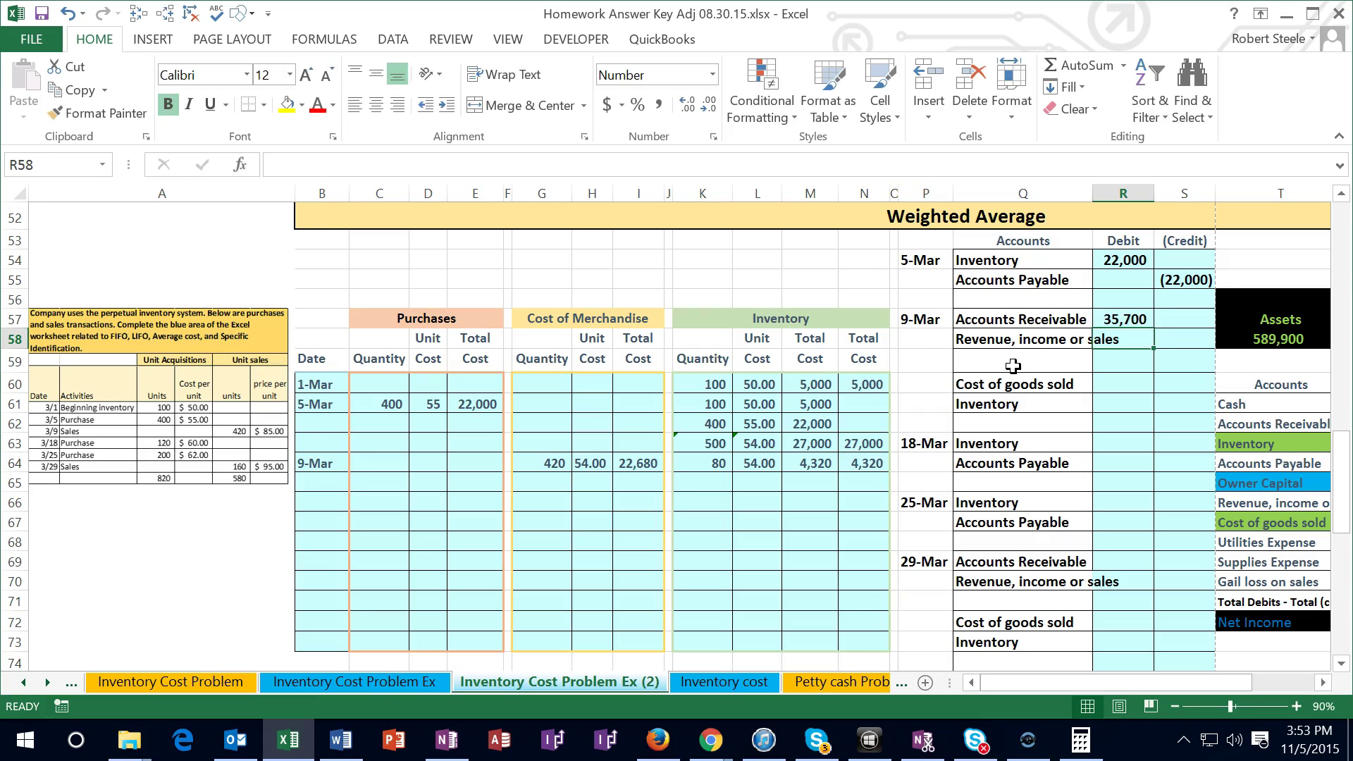
Step: Credit Revenue for the 9-Mar sale in S58 with -R57
key(Right)
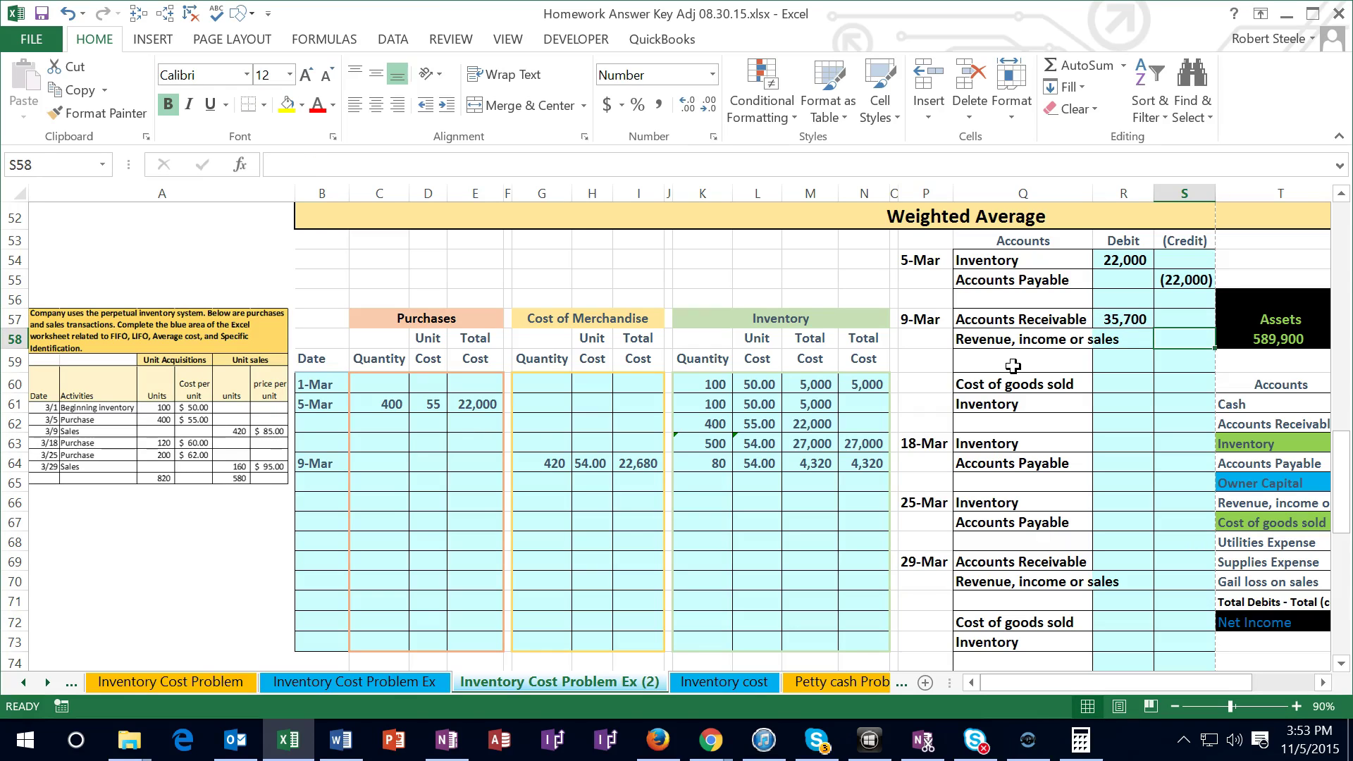
text(-)
key(Left)
key(Up)
key(Return)
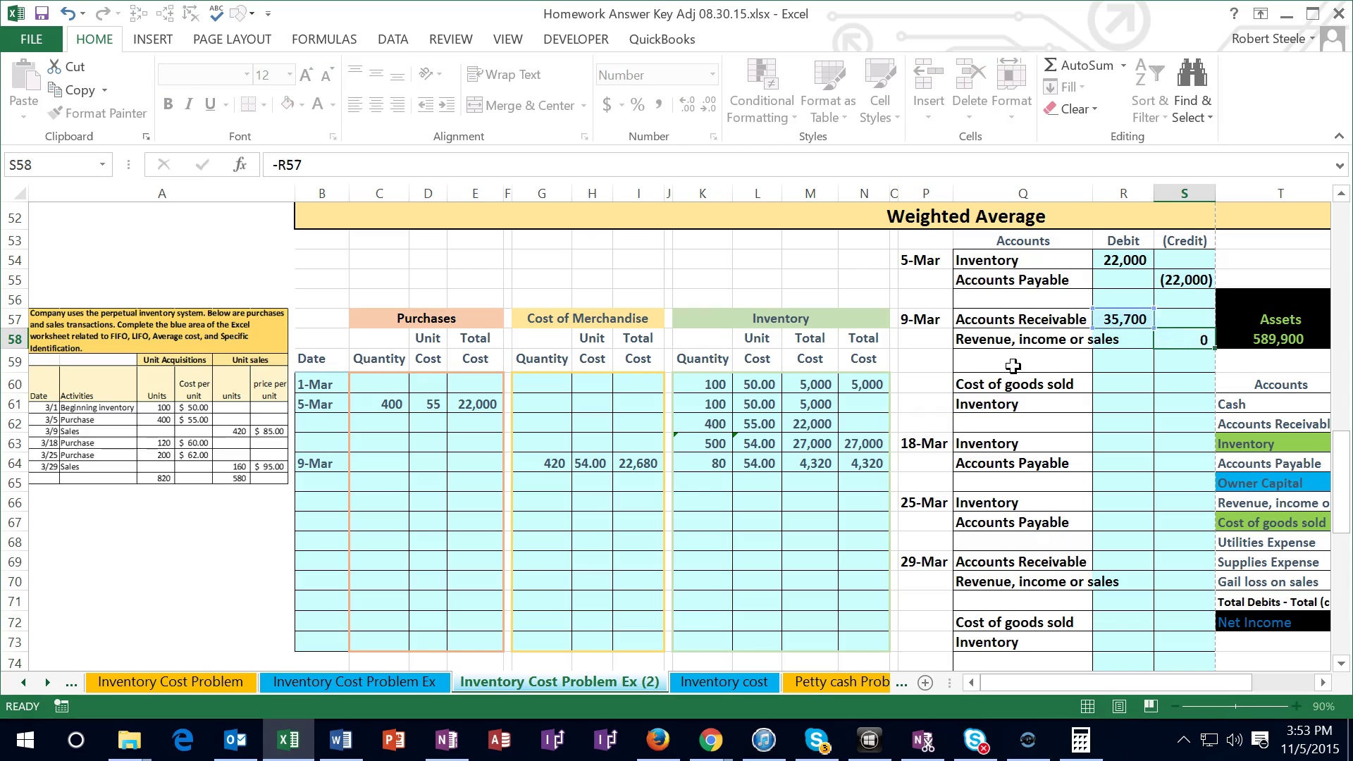
Step: Post the 9-Mar Accounts Receivable debit to the trial balance entries in V62 with =R57
key(Right)
key(Right)
key(Right)
key(Right)
key(Right)
key(Right)
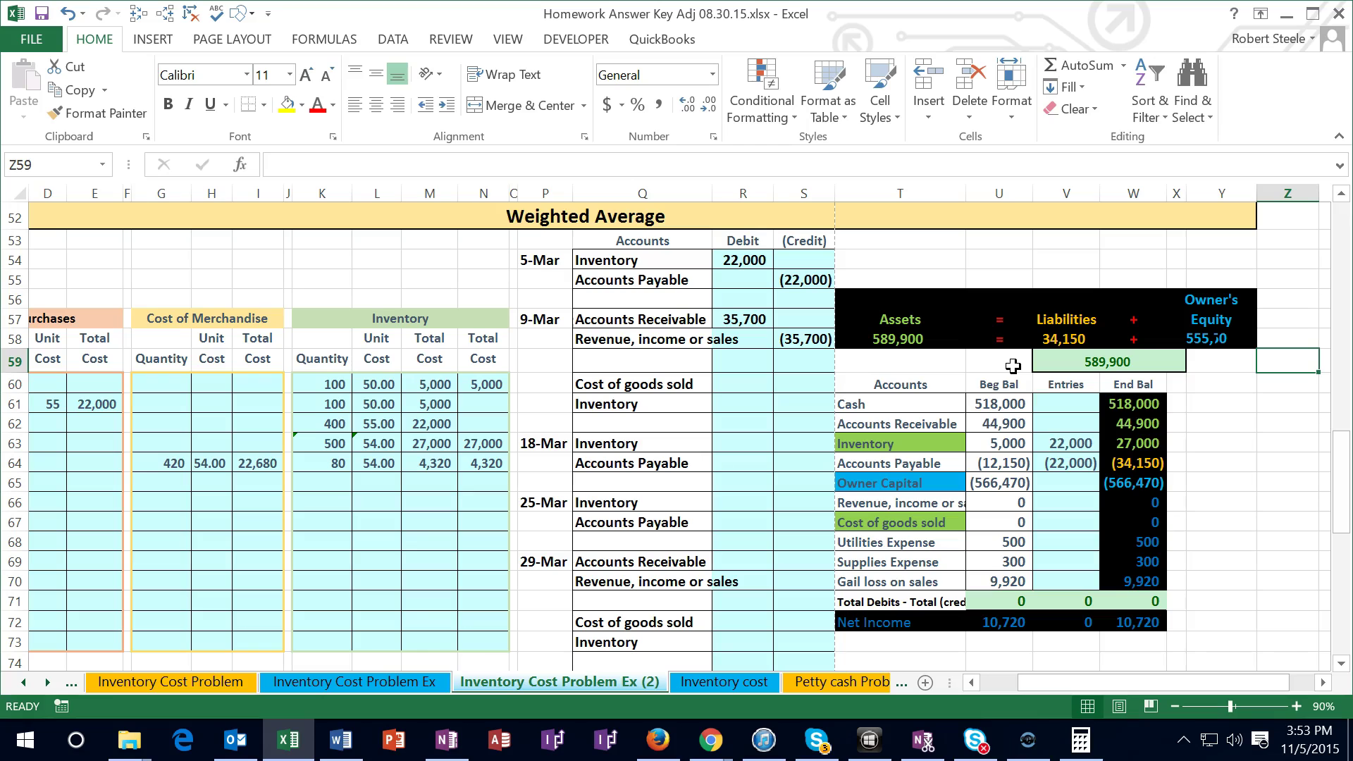
click(1065, 422)
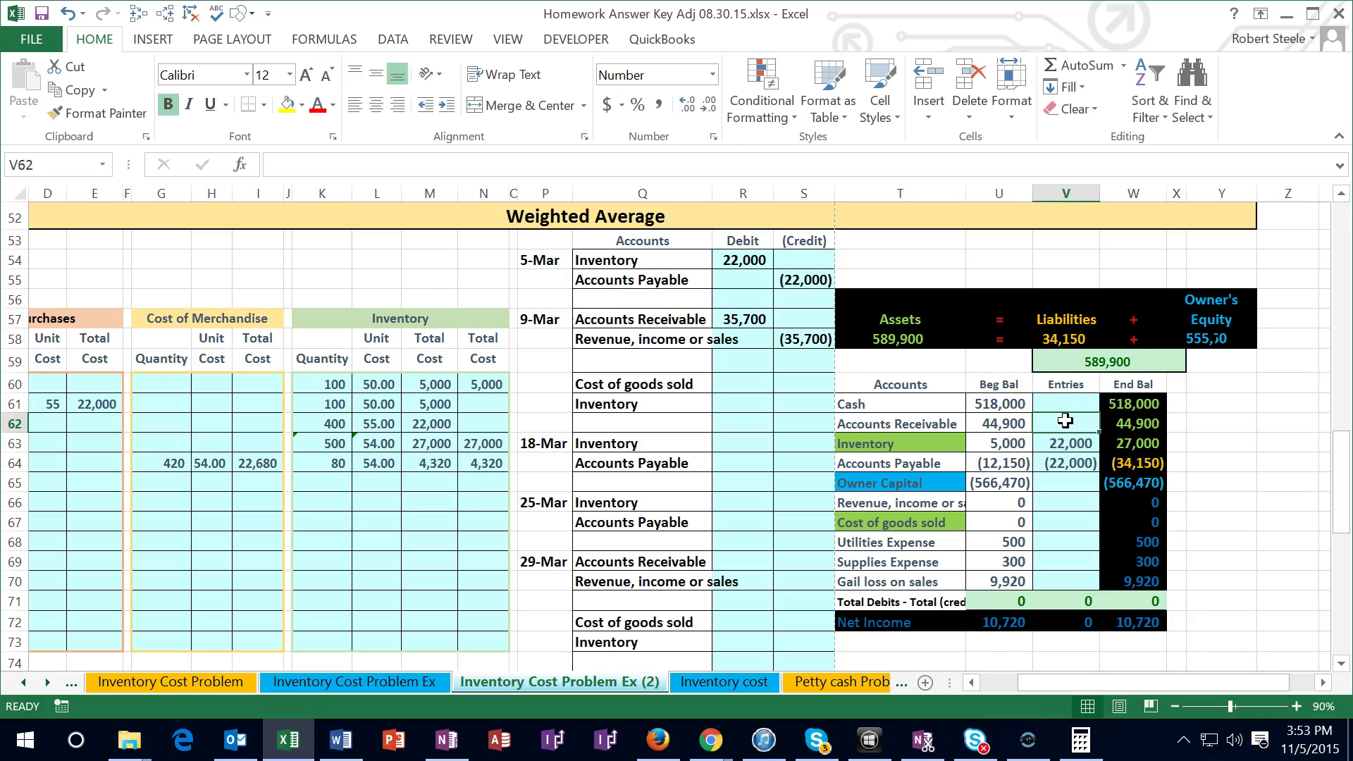
text(=)
key(Left)
key(Left)
key(Left)
key(Left)
key(Up)
key(Up)
key(Up)
key(Up)
key(Up)
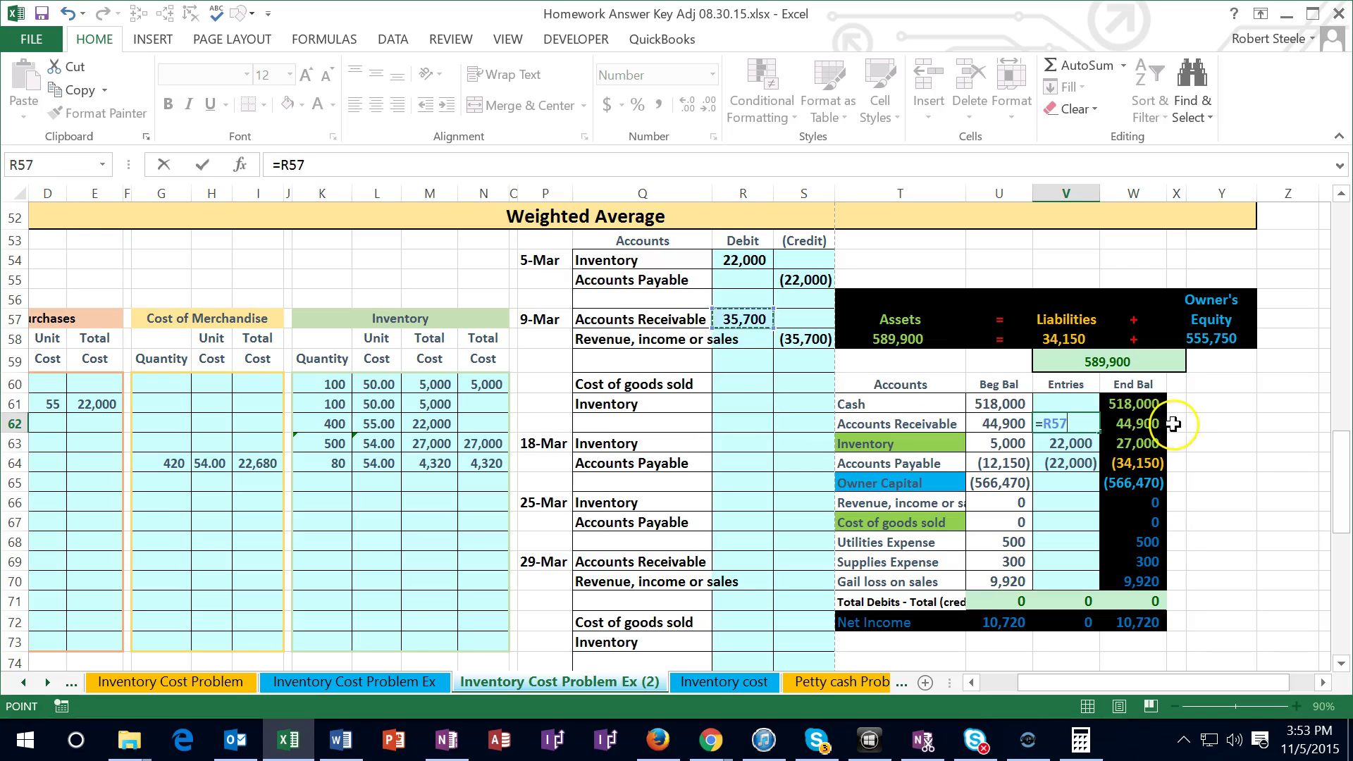
key(Return)
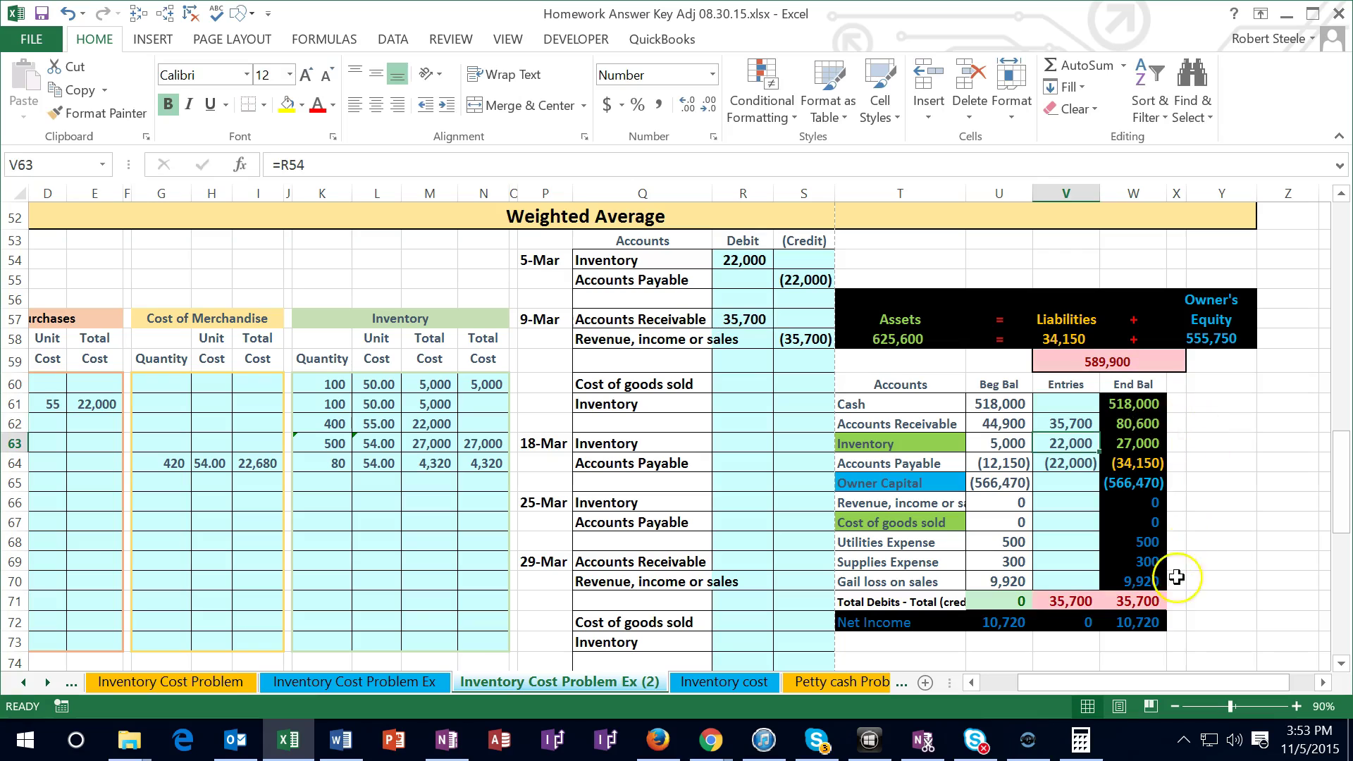
Step: Post the 9-Mar revenue credit in V66 with =S58 and review the income accounts' ending balances in W66:W70
click(1062, 507)
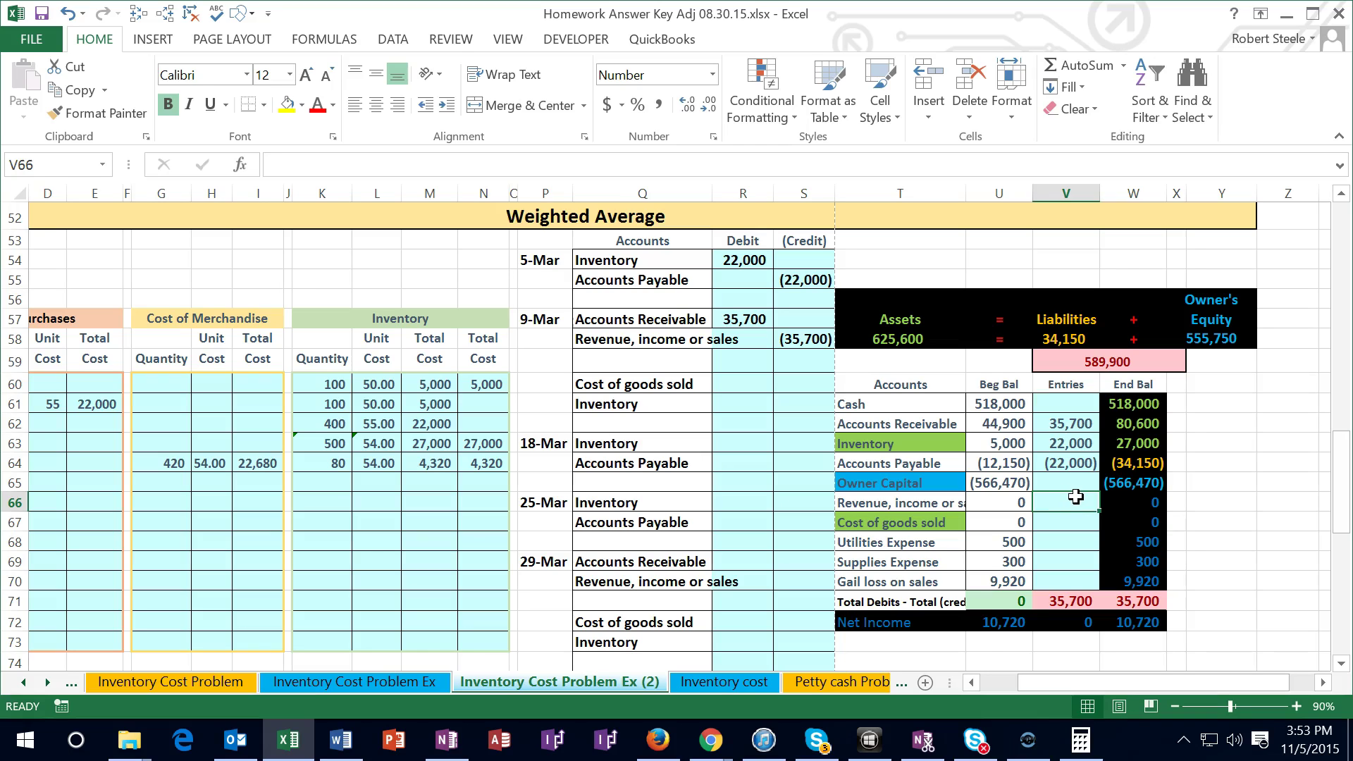
text(=)
click(807, 341)
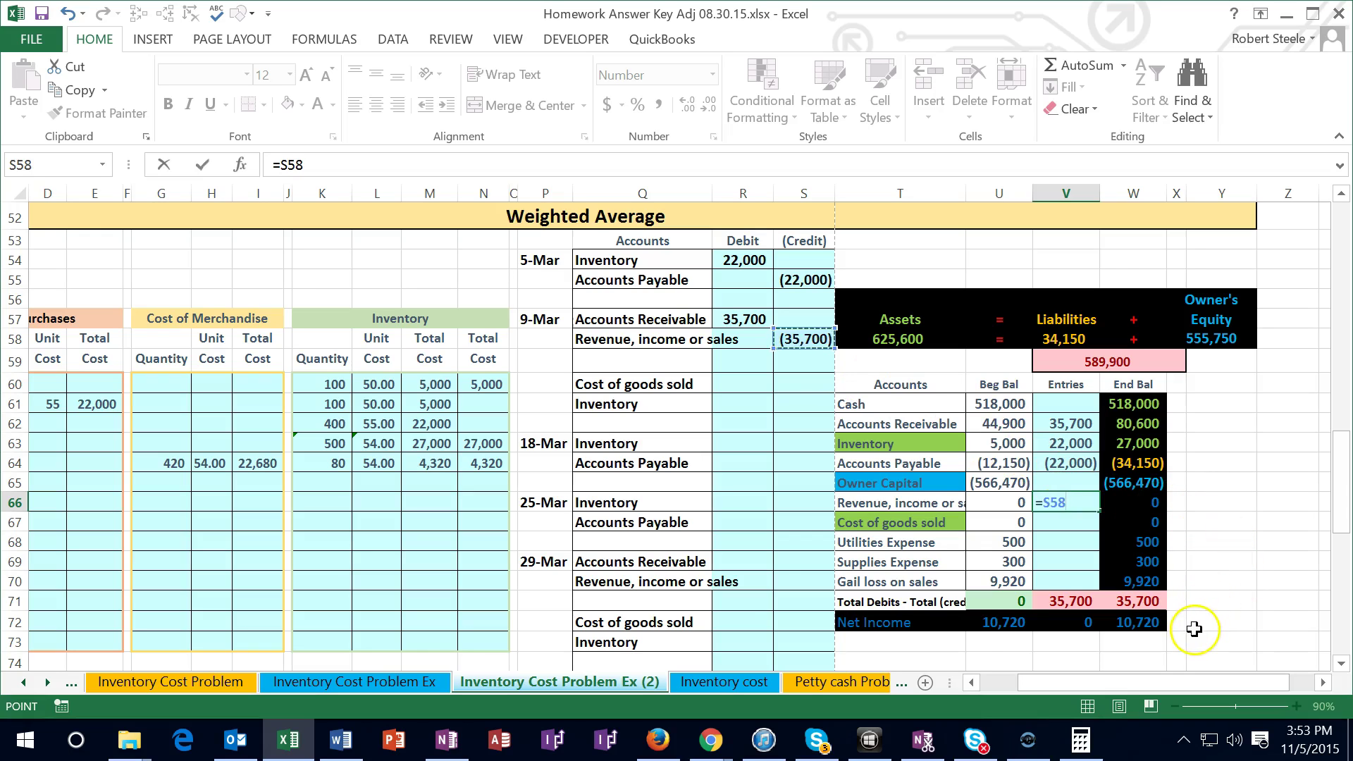
key(Return)
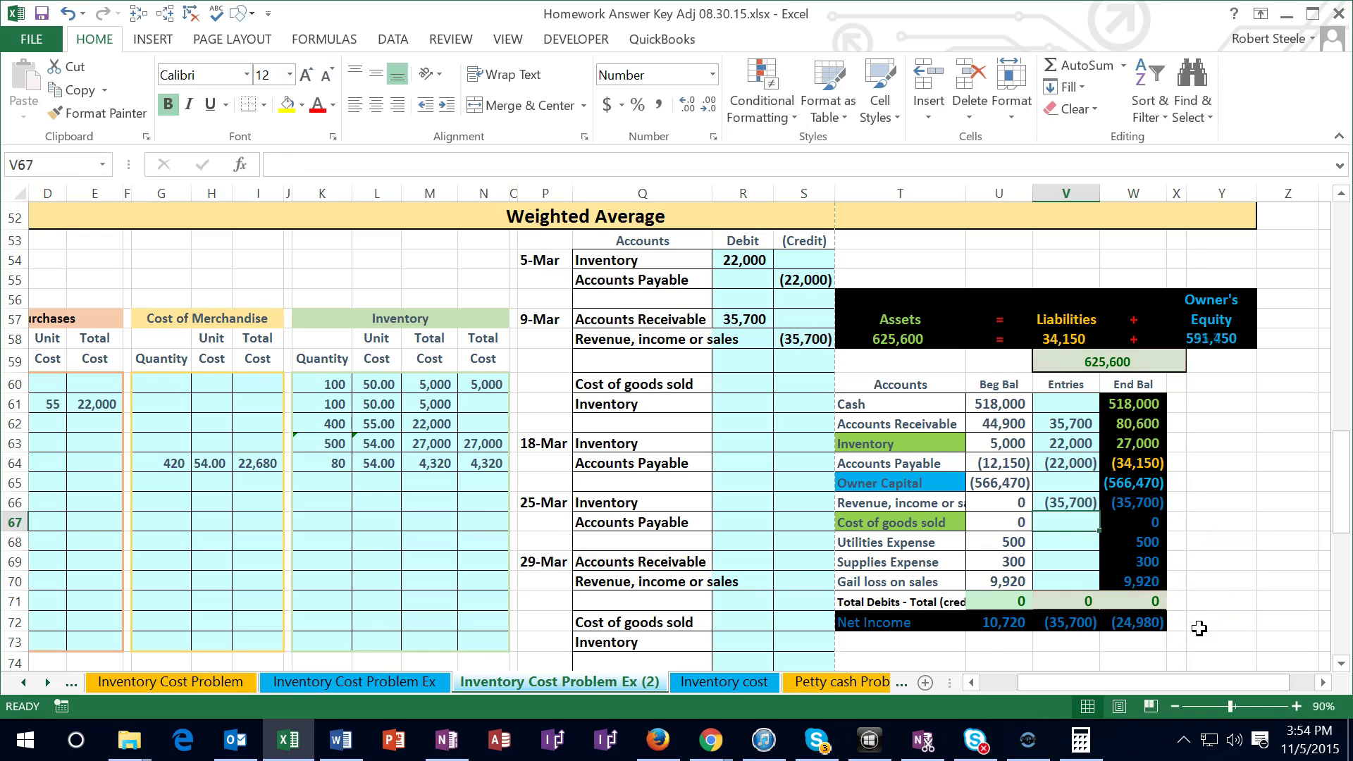
click(1132, 502)
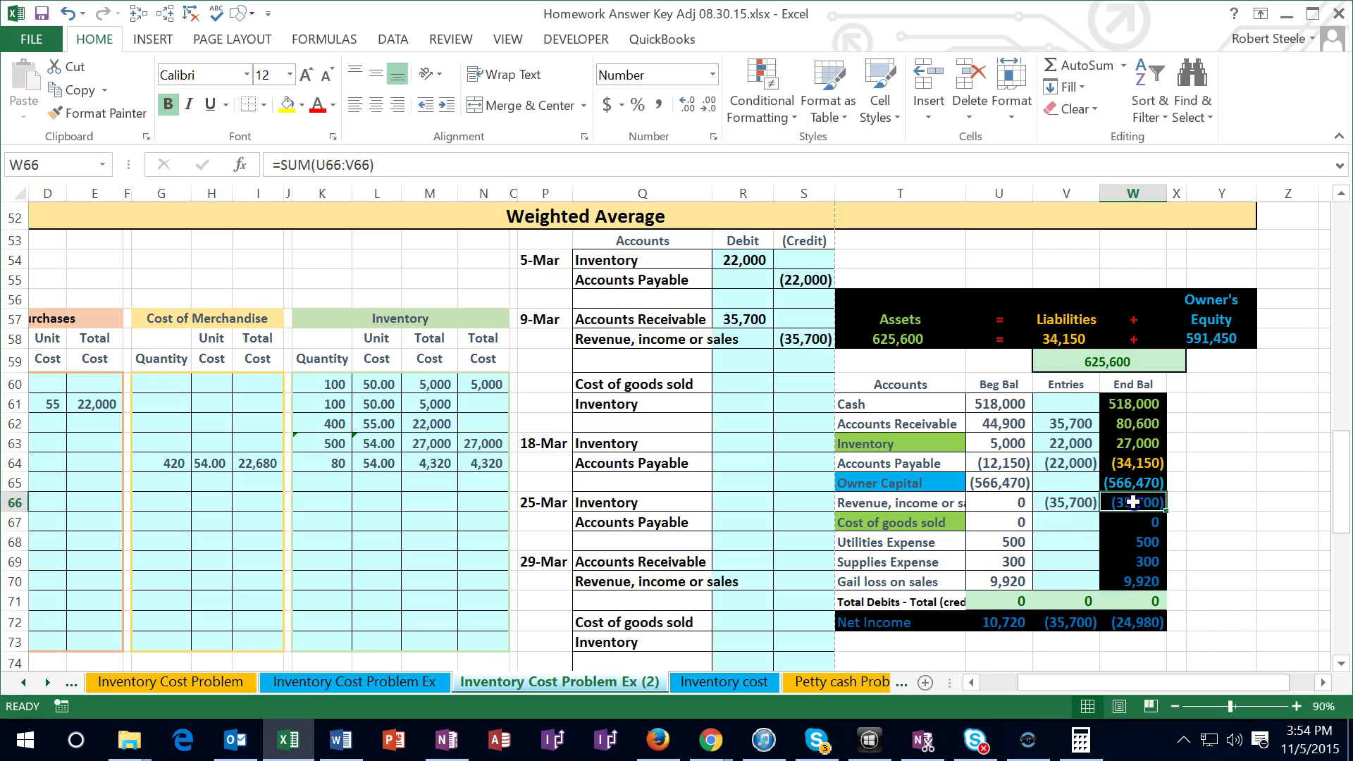
drag(1129, 502, 1124, 579)
click(1080, 738)
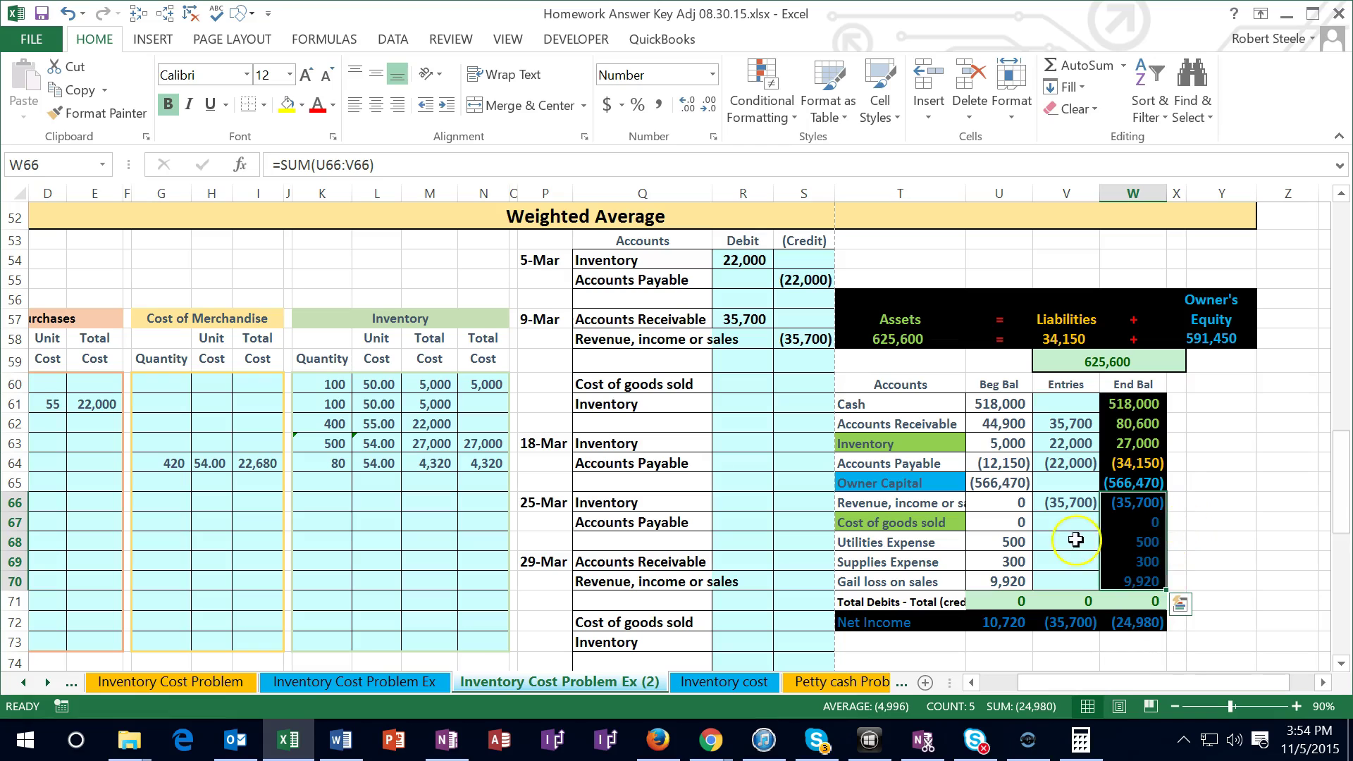
Step: Debit Cost of goods sold for the 9-Mar sale in R60 with =I64, the total cost of merchandise sold
click(742, 387)
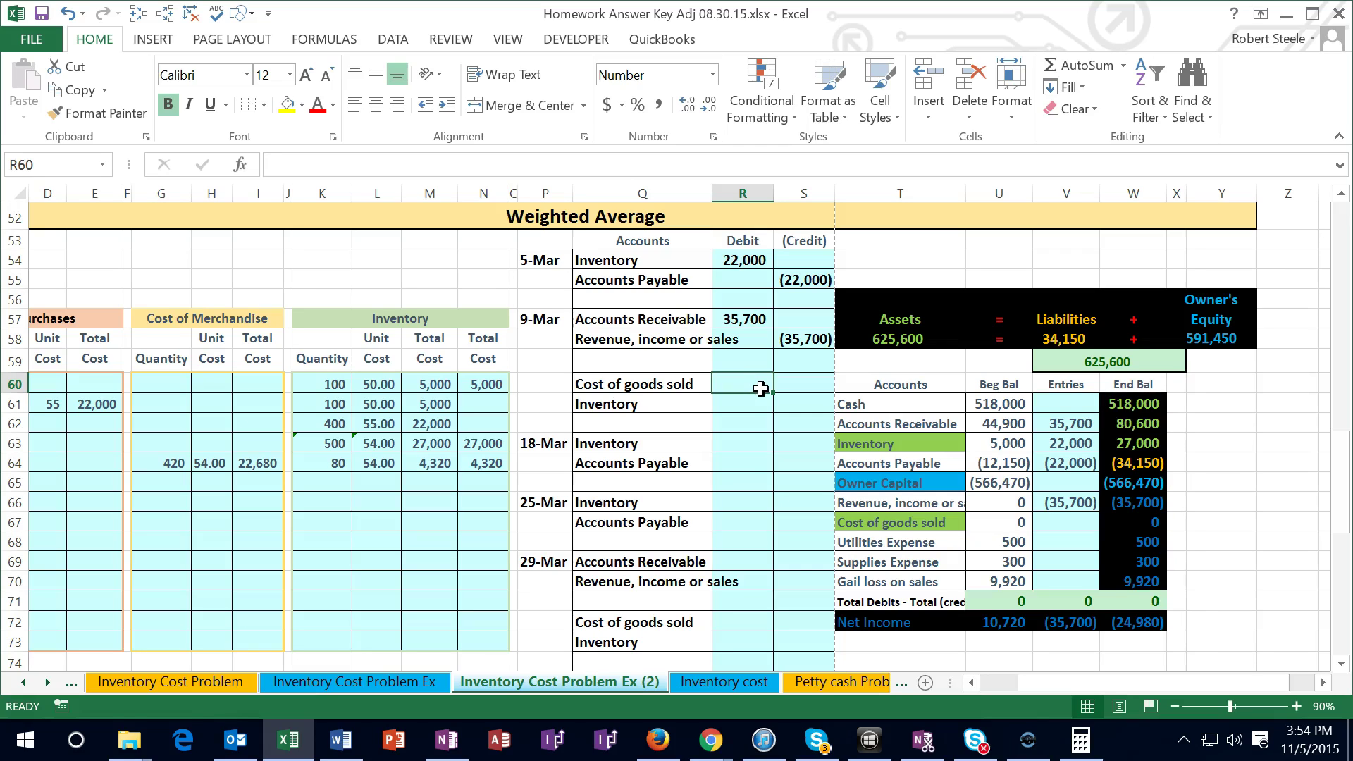
text(=)
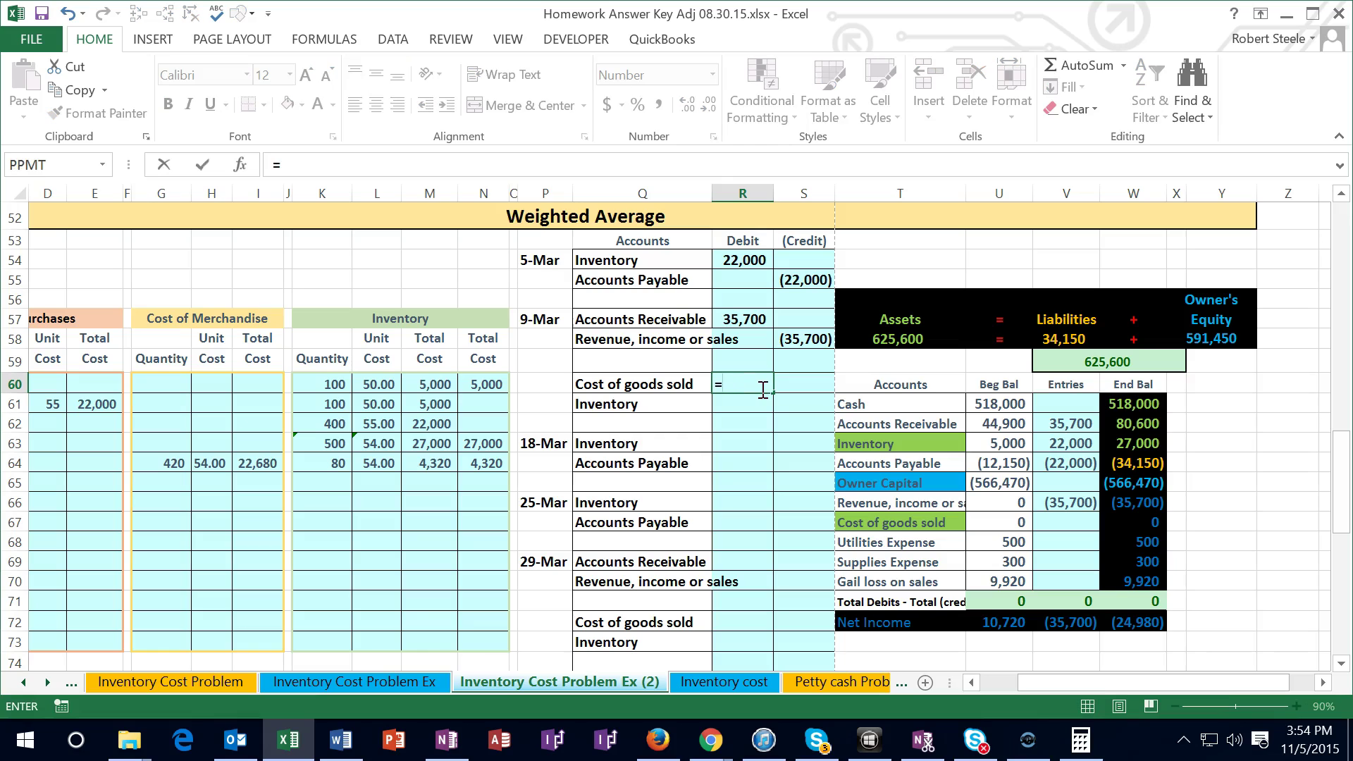
click(258, 463)
key(Return)
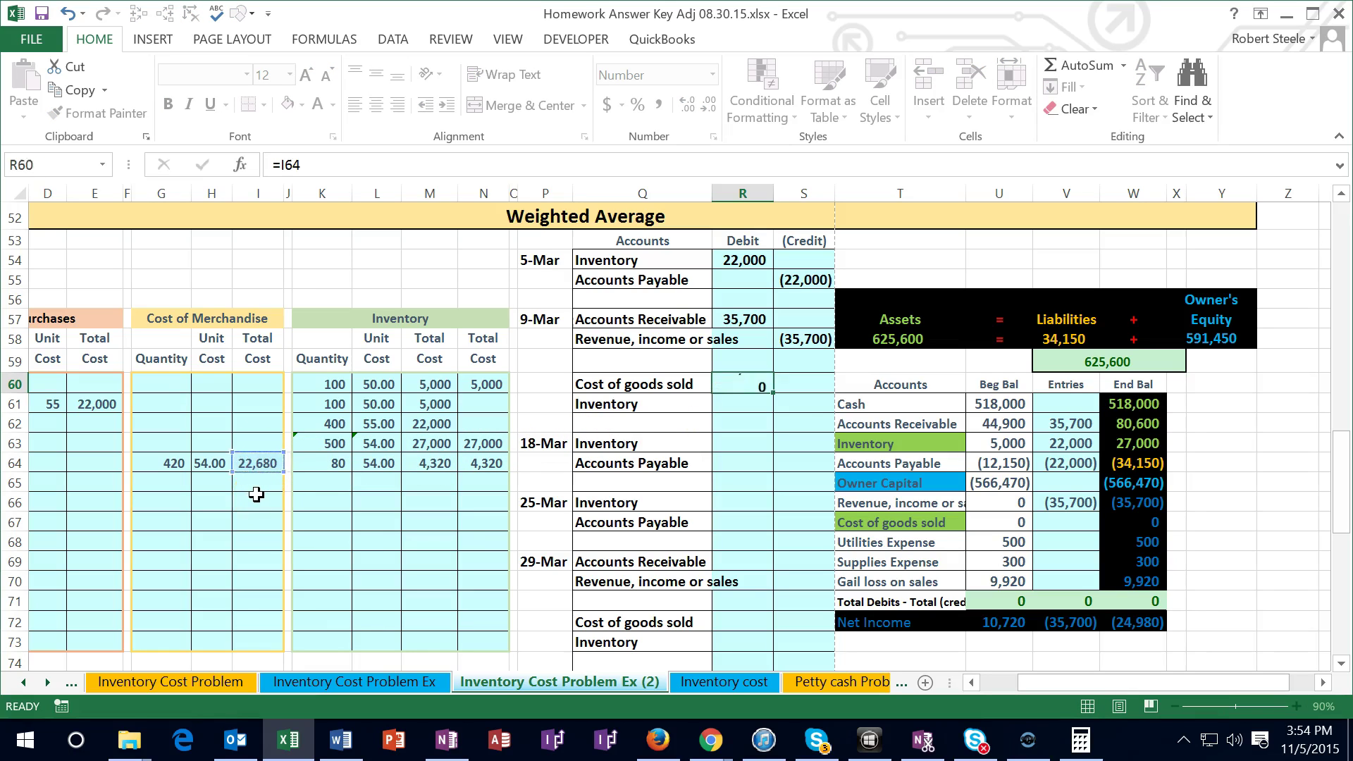
Step: Credit Inventory for the 9-Mar sale in S61 with the negative of the cost of goods sold debit in R60
key(Right)
text(=-)
key(Left)
key(Up)
key(Return)
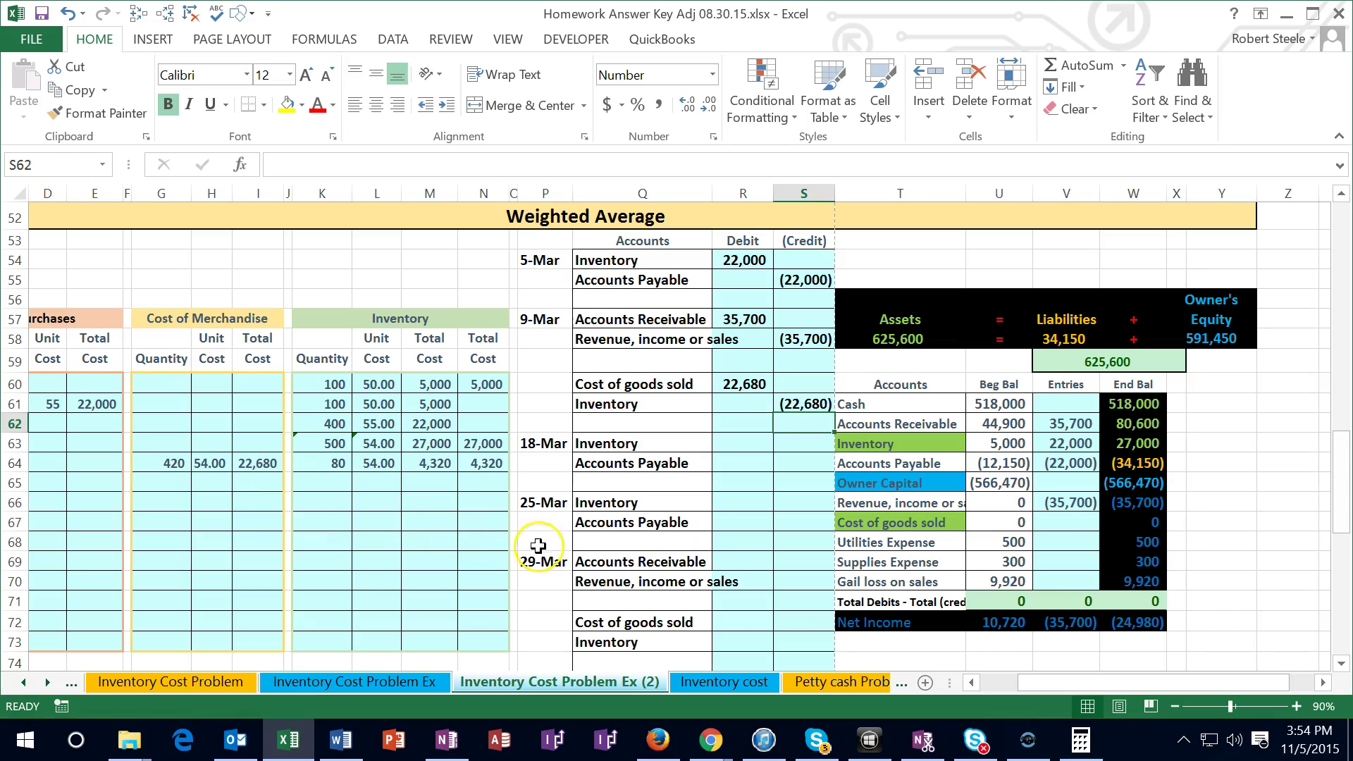
Step: Post the 9-Mar cost of goods sold debit to the trial balance entries in V67 with =R60
click(1072, 523)
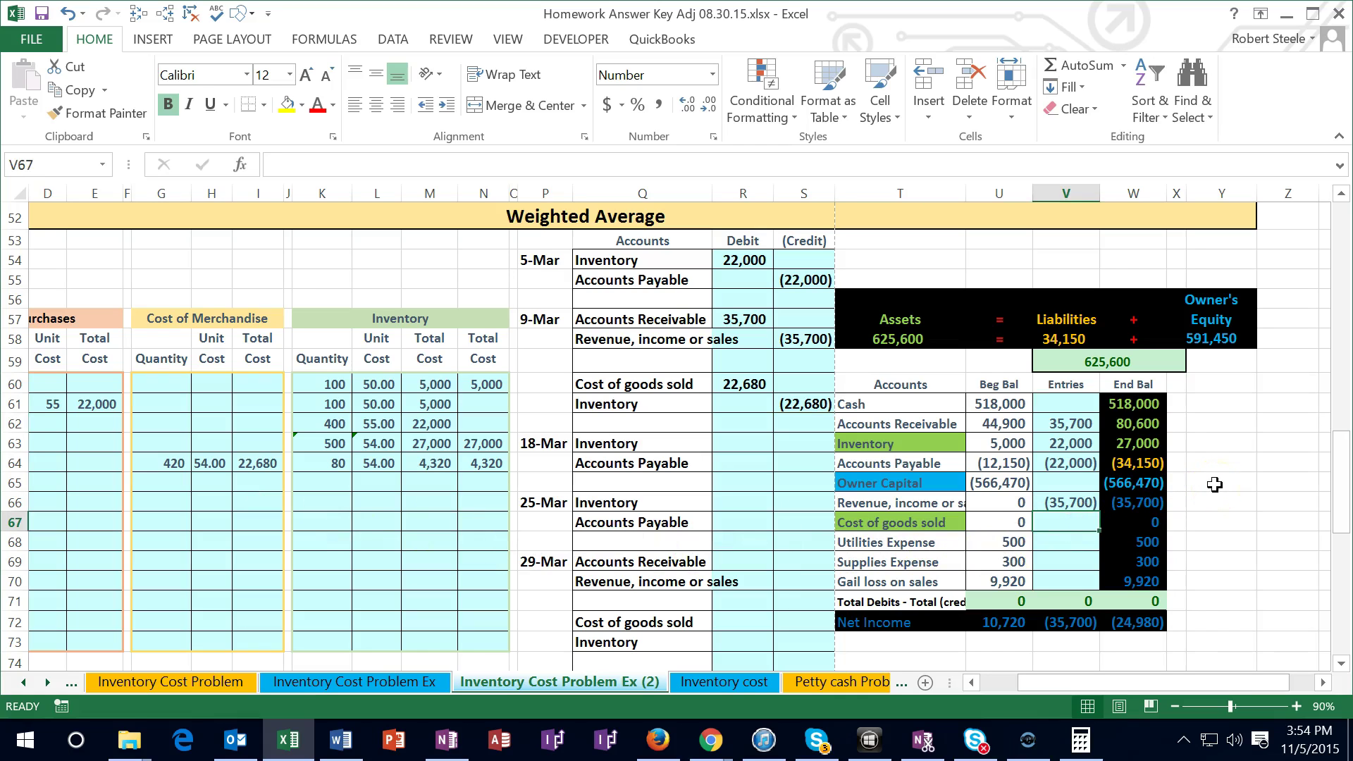
text(=)
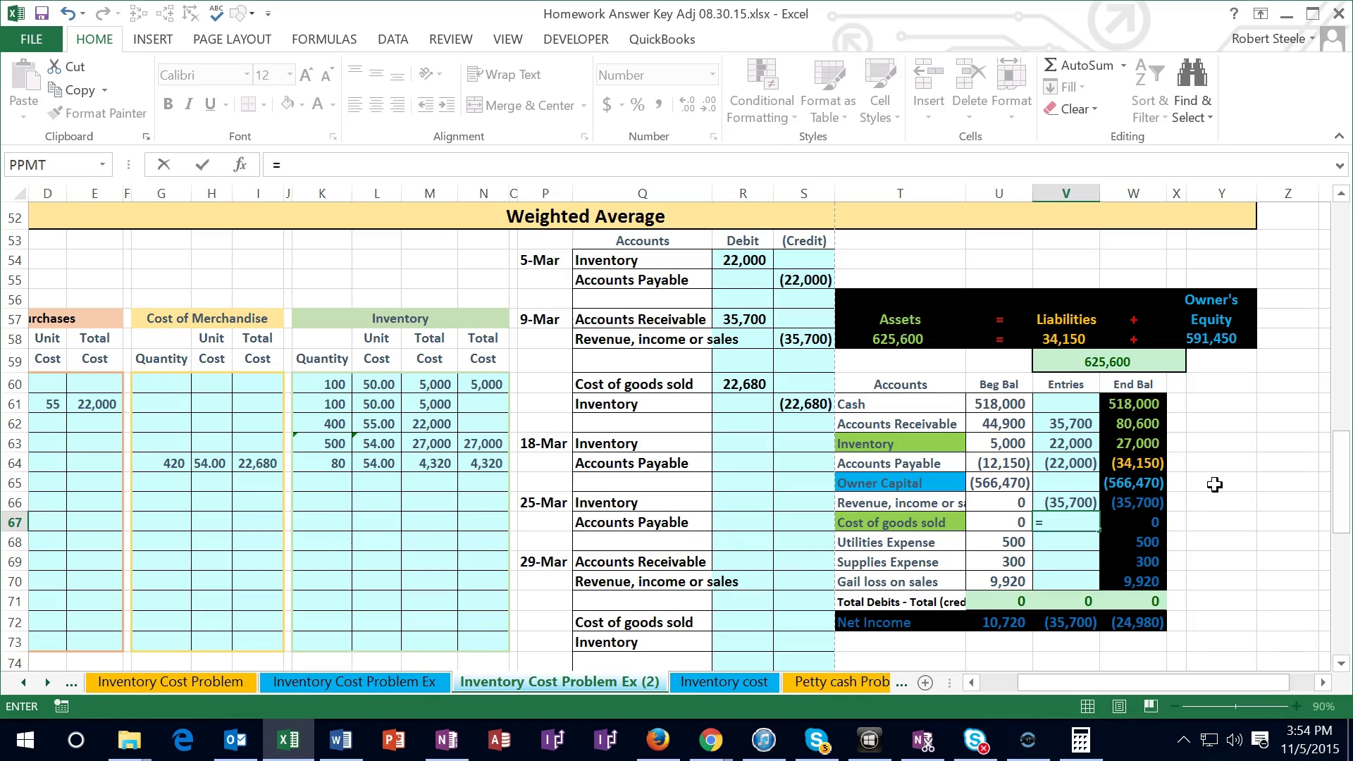
click(743, 384)
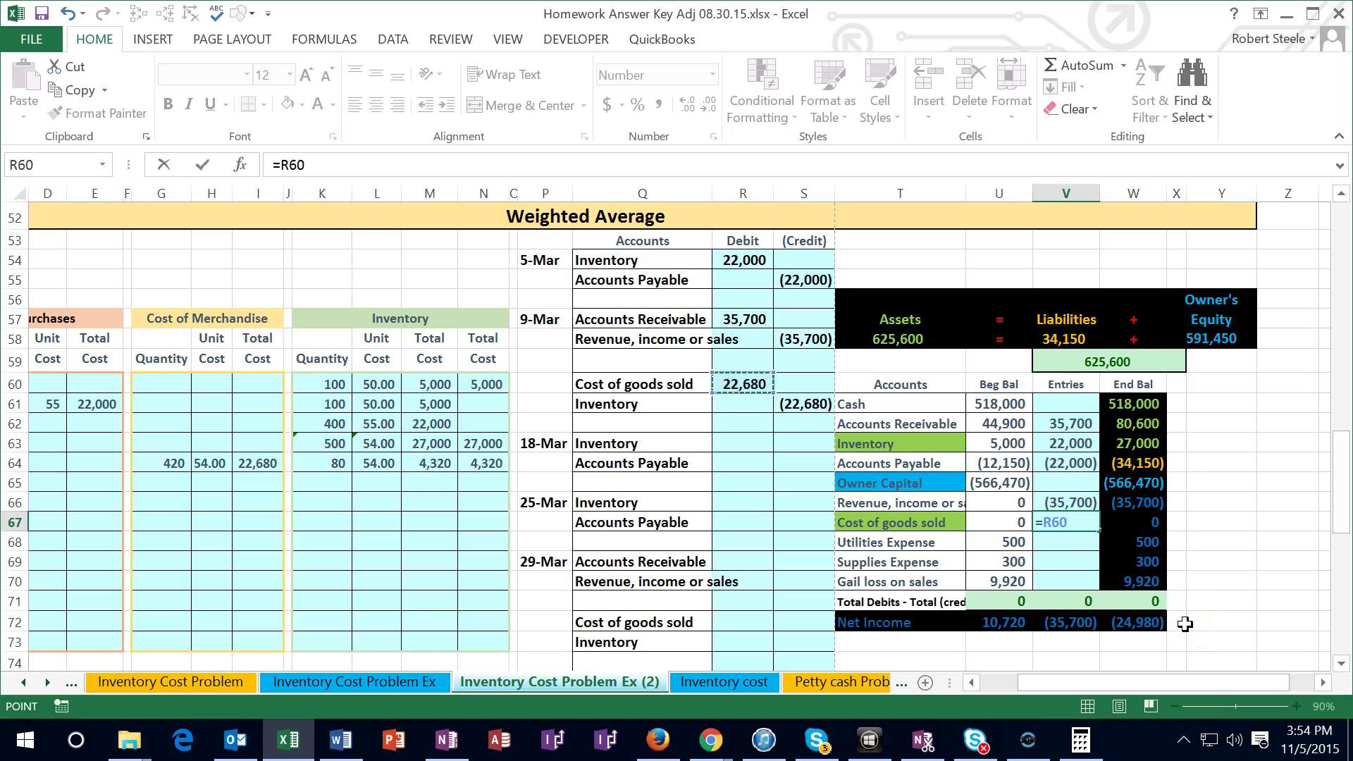
key(Return)
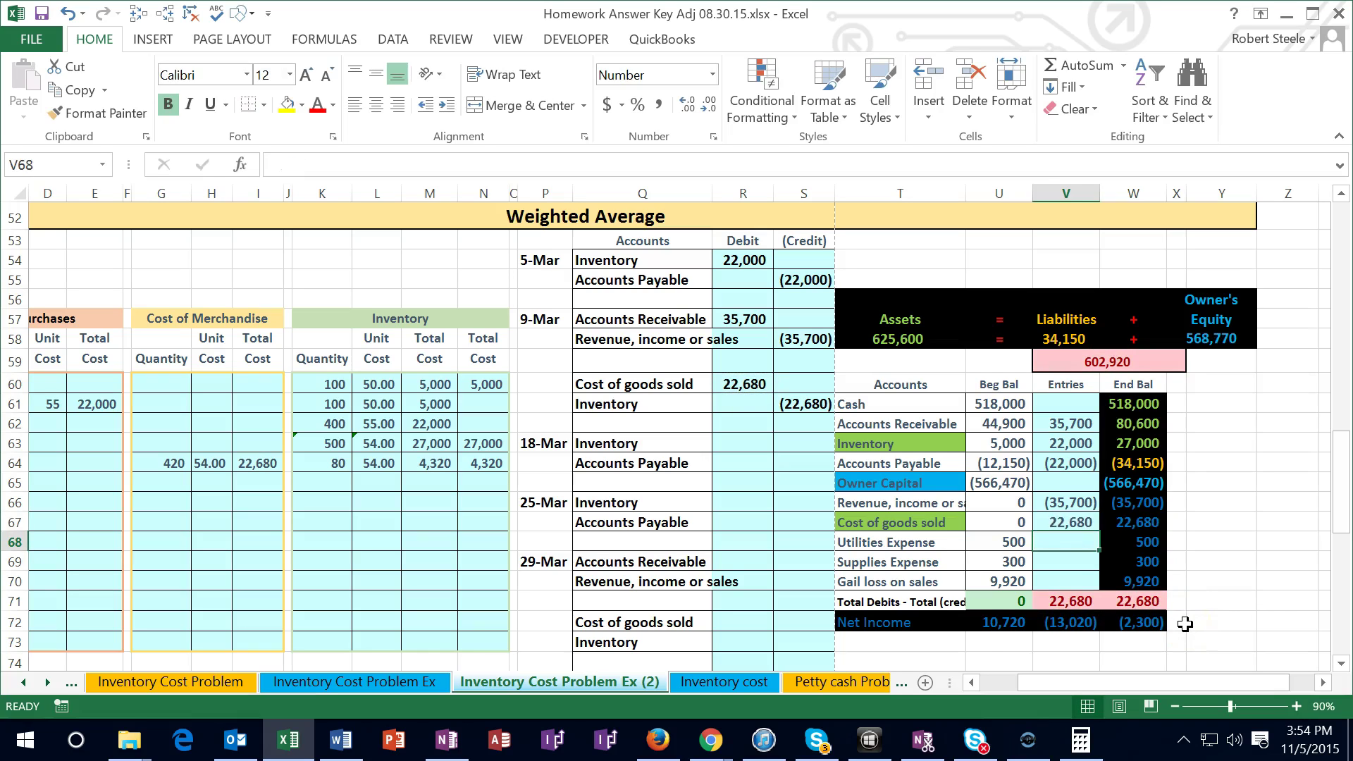
Step: Extend the Inventory posting in V63 to =R54+S61 and compare the ending balance in W63 with inventory cost N64
click(1069, 443)
text(=R54+)
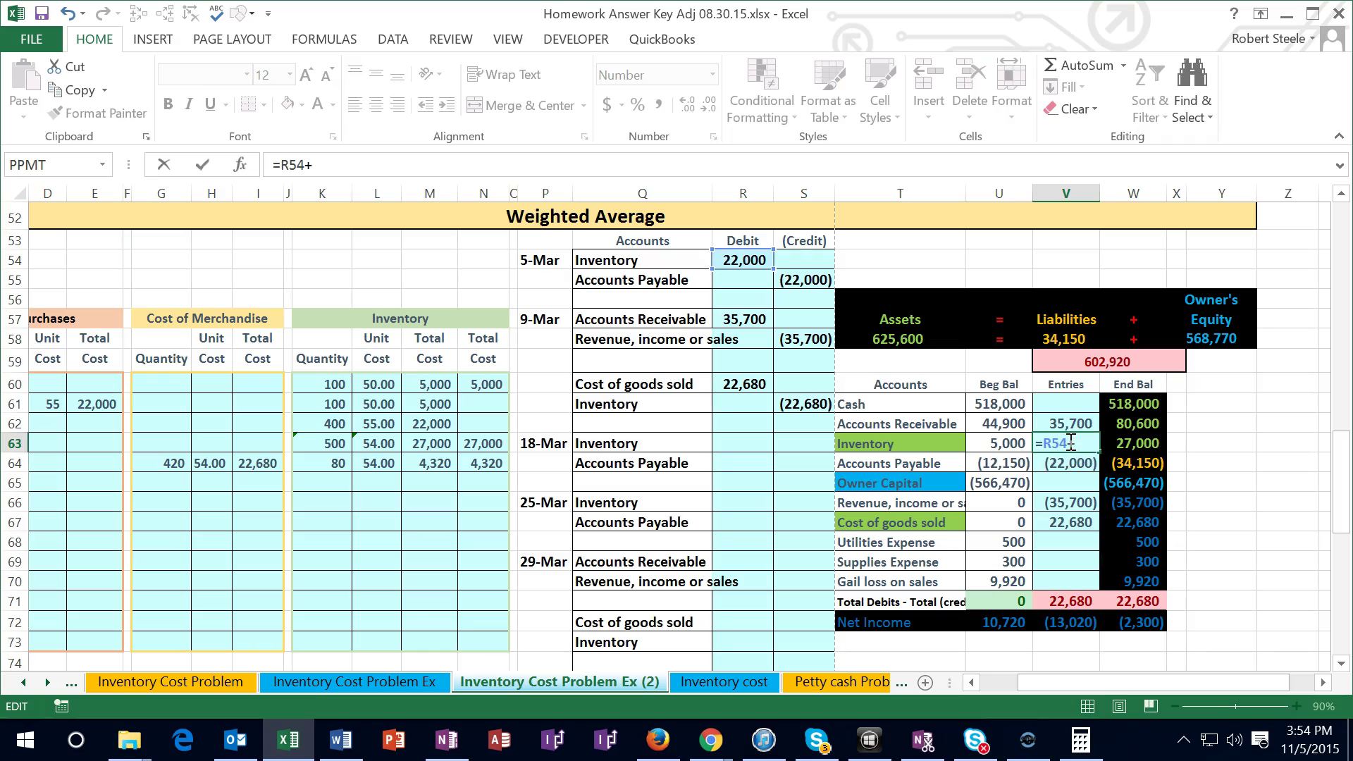
click(820, 403)
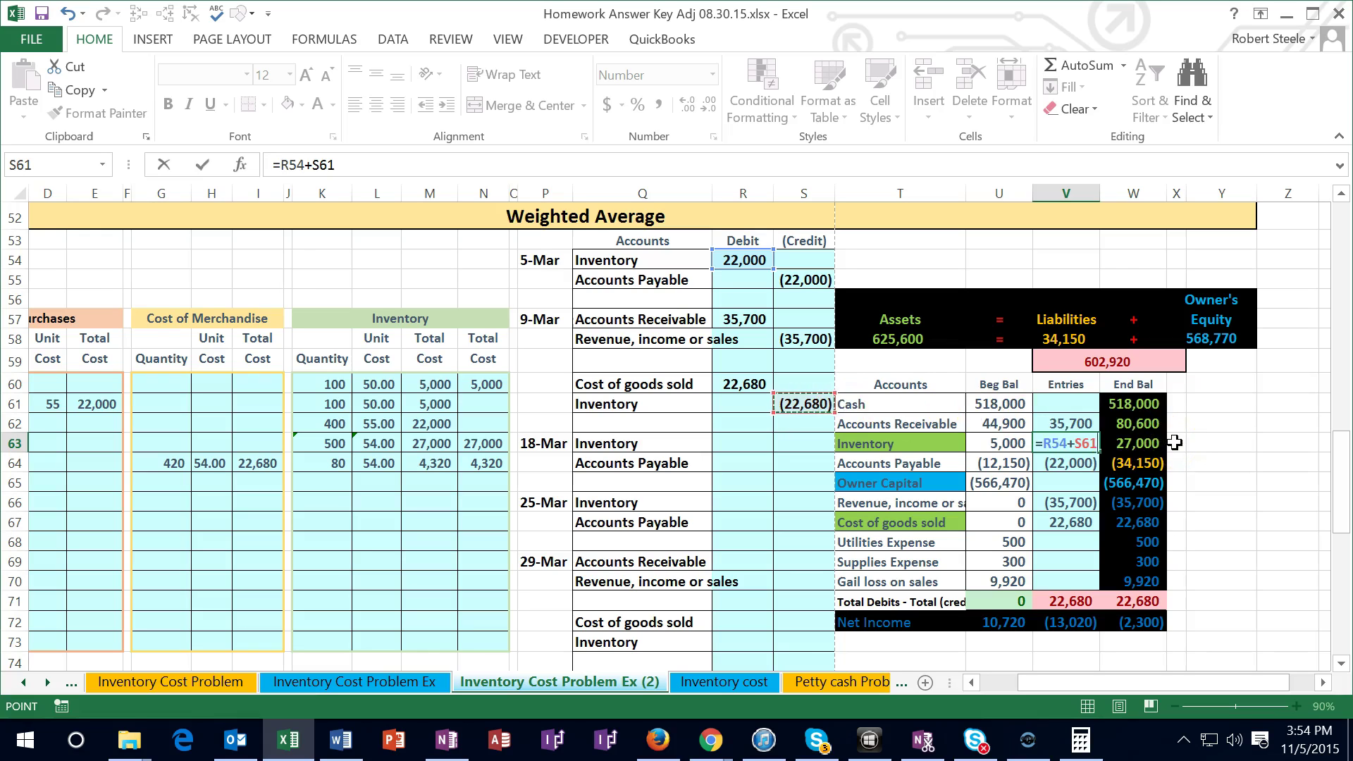
key(Return)
click(1148, 443)
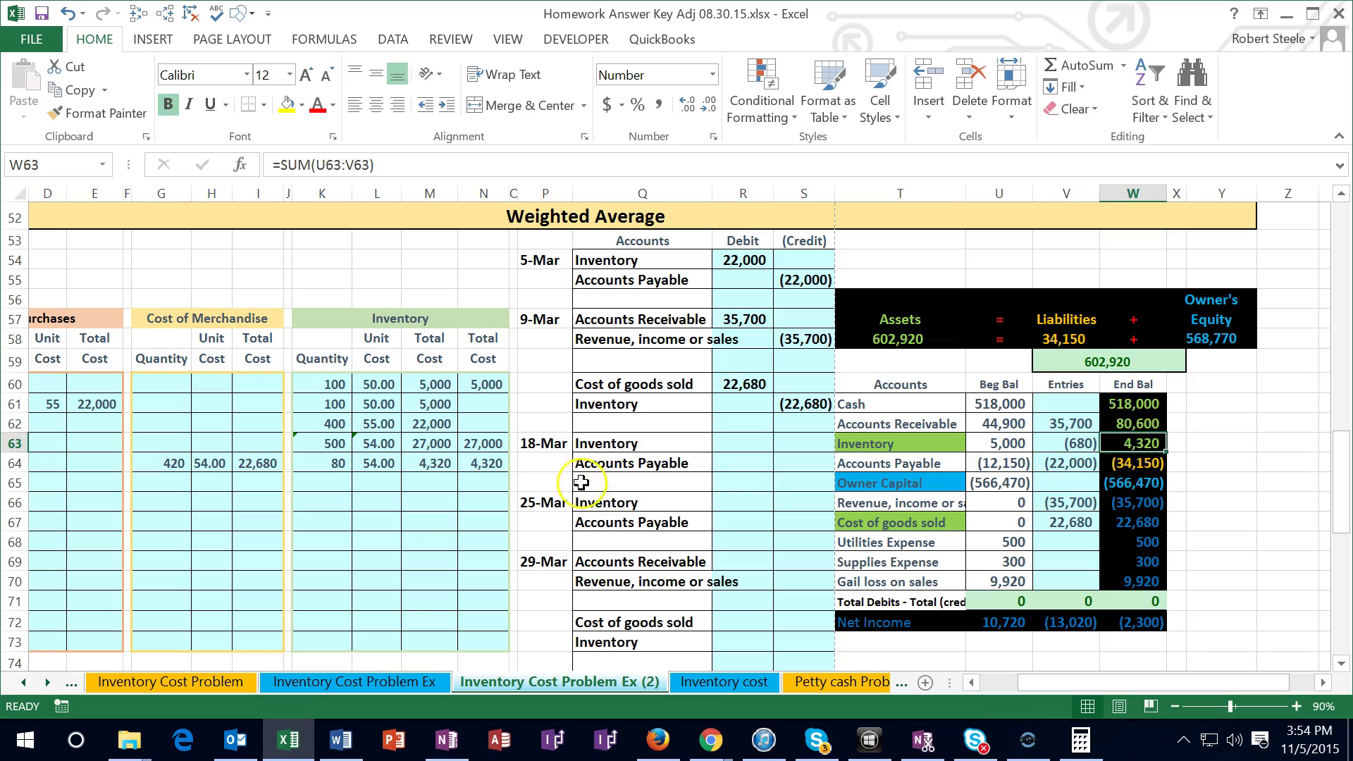
click(487, 463)
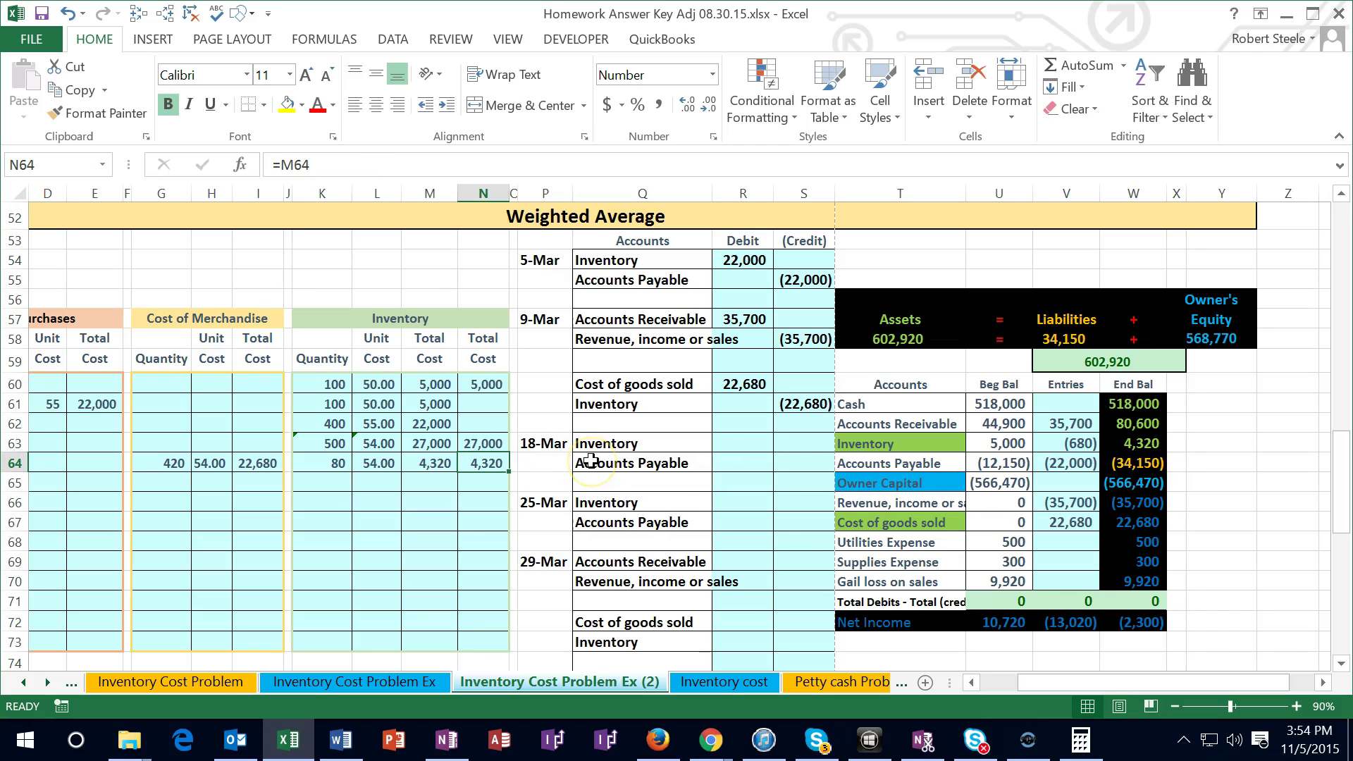
Step: Enter the next purchase date, 3/18, in B65 of the inventory worksheet
key(Down)
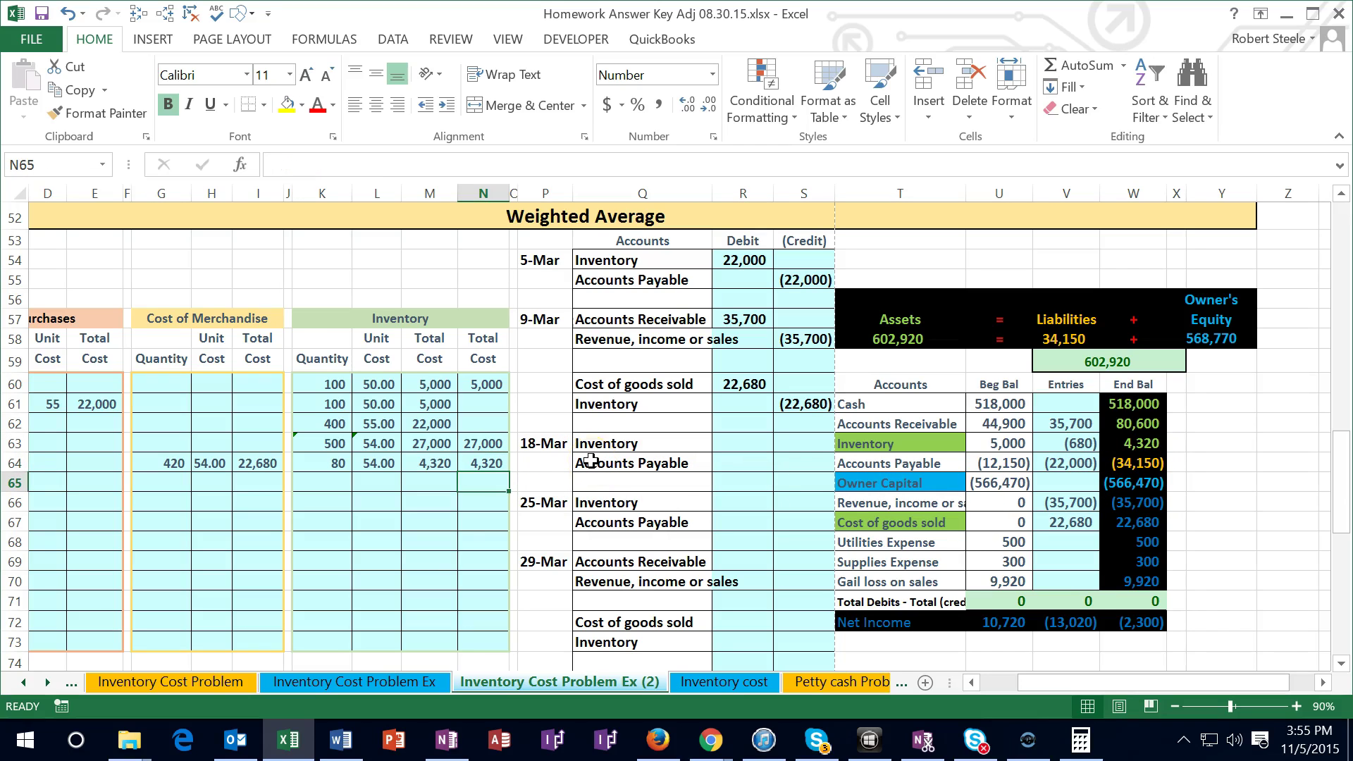
key(Left)
key(Left)
key(Left)
key(Left)
key(Left)
key(Left)
key(Left)
key(Left)
key(Left)
key(Left)
key(Left)
key(Left)
key(Left)
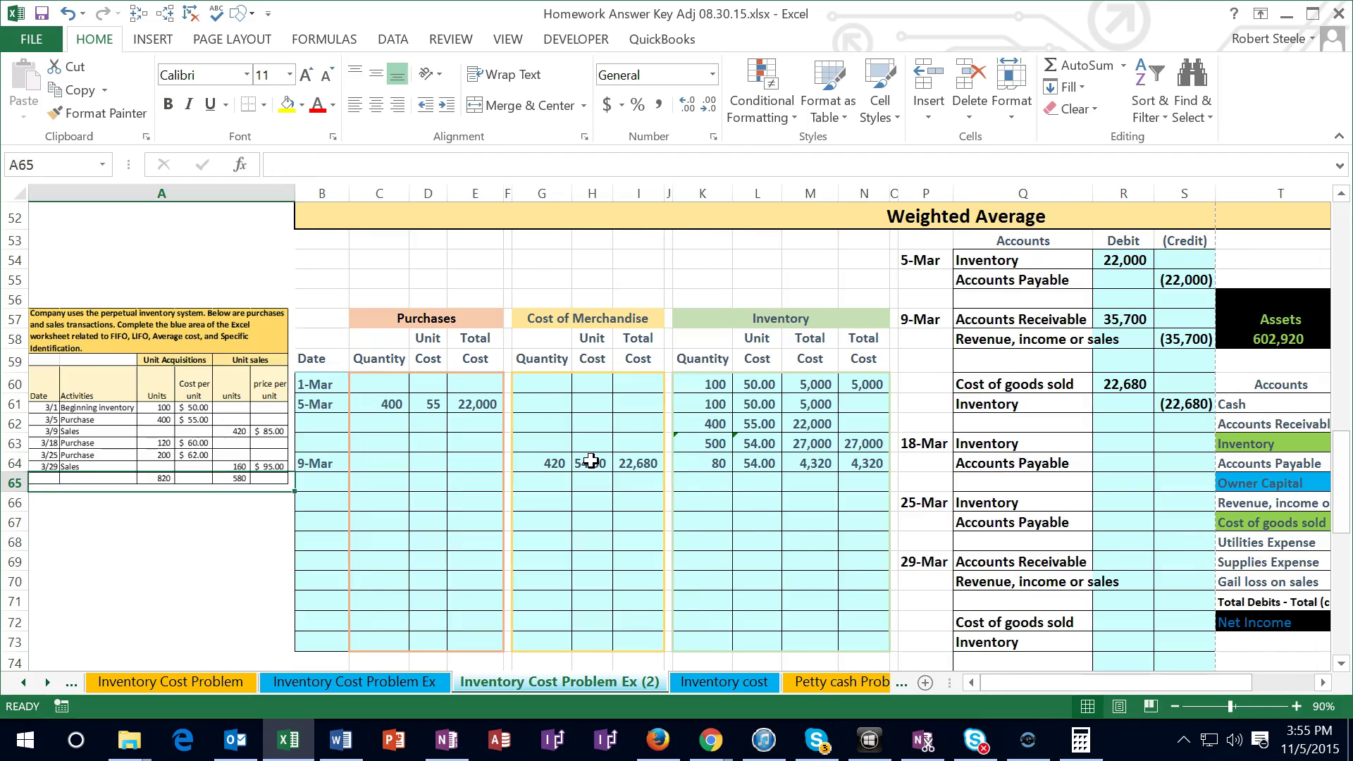
key(Right)
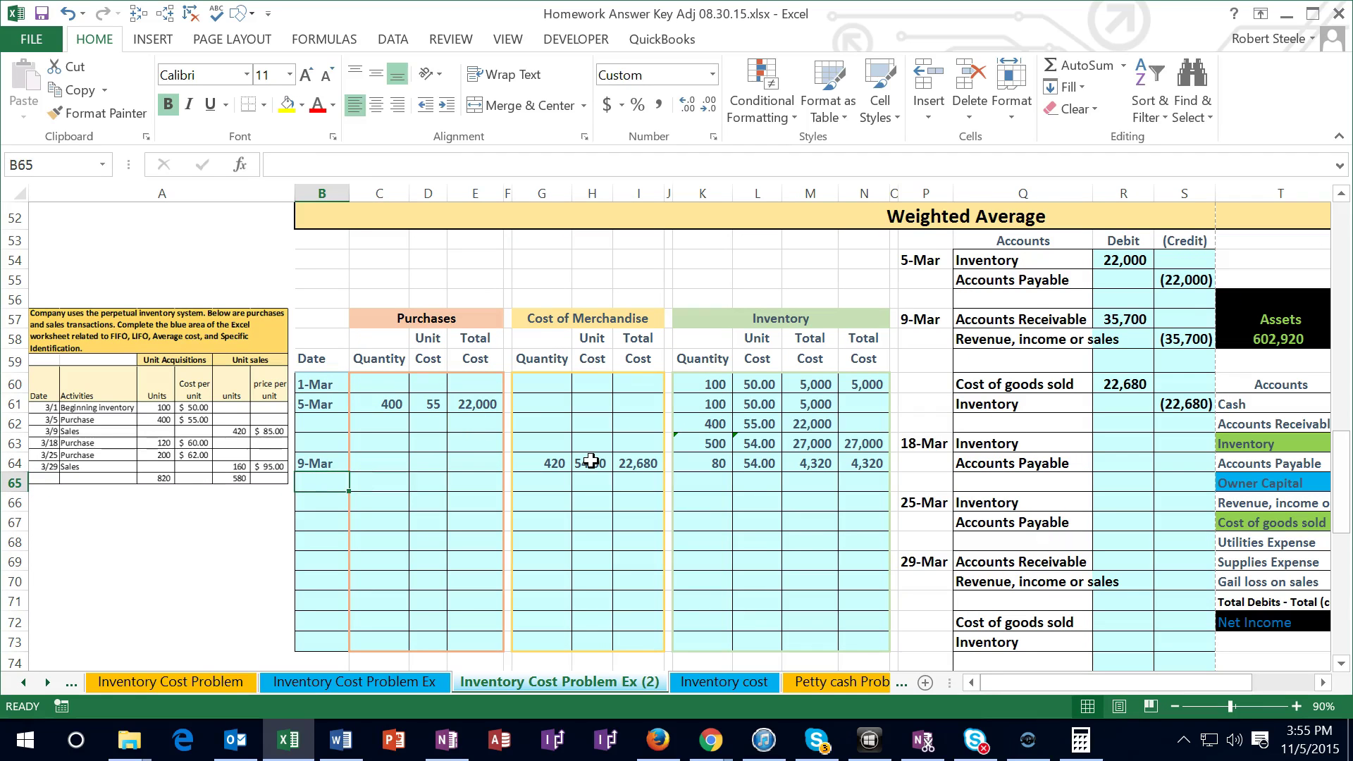
text(3/18)
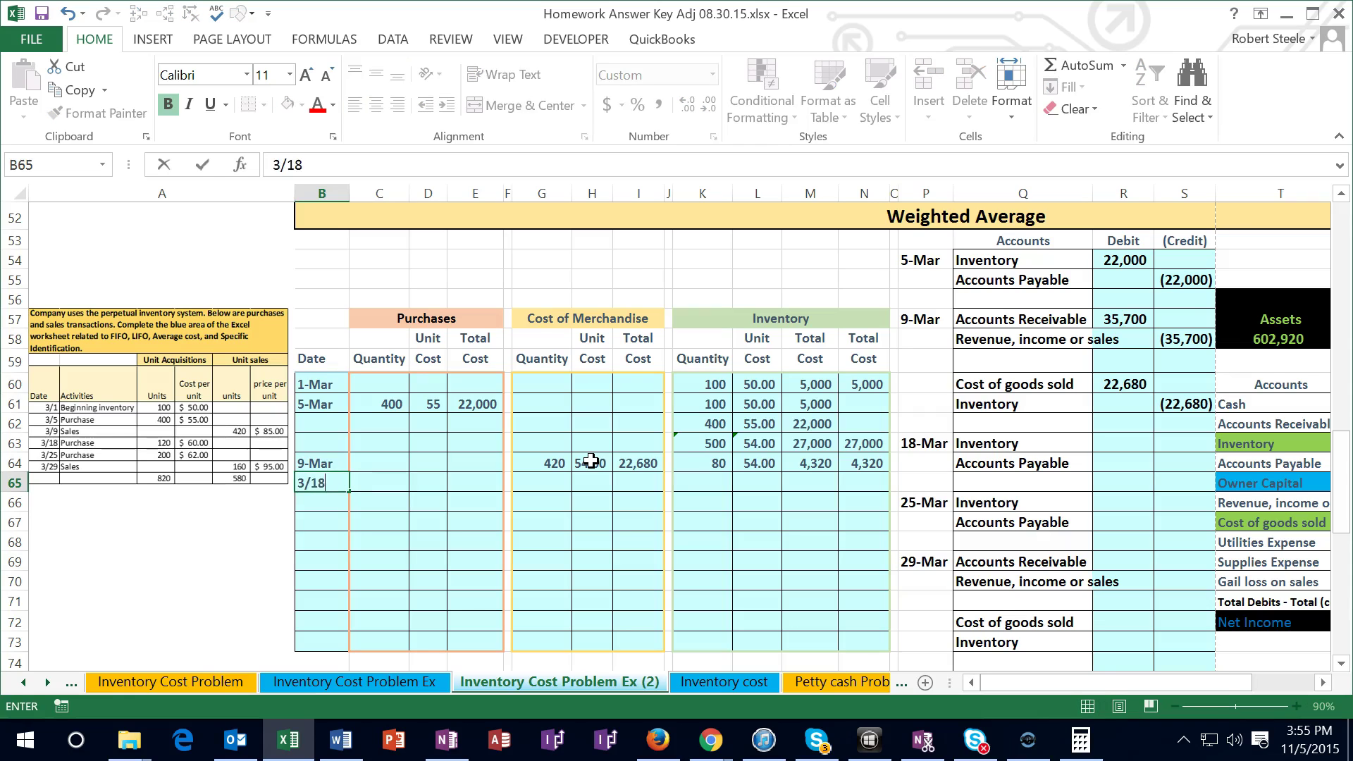
key(Return)
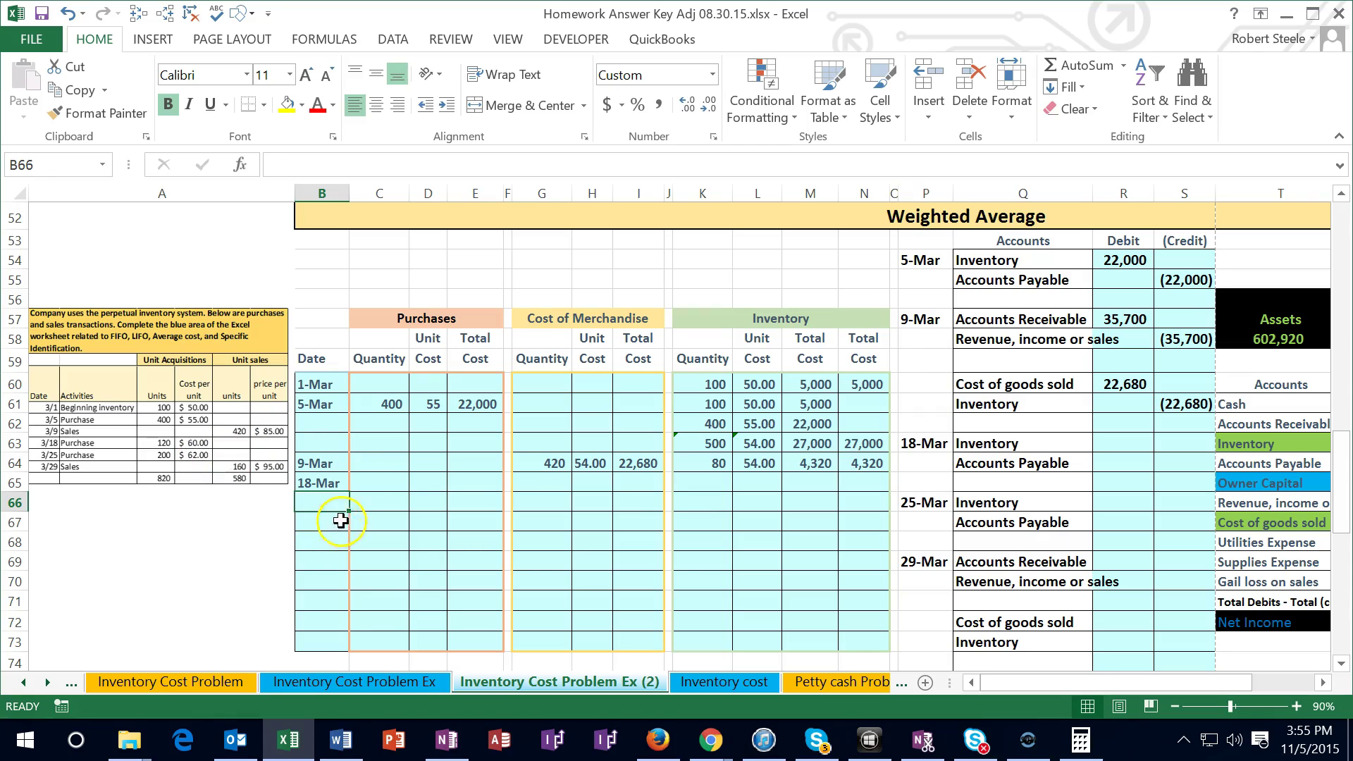
Step: Enter the 18-Mar purchase quantity of 120 in C65 and the unit cost of 60 in D65
click(360, 485)
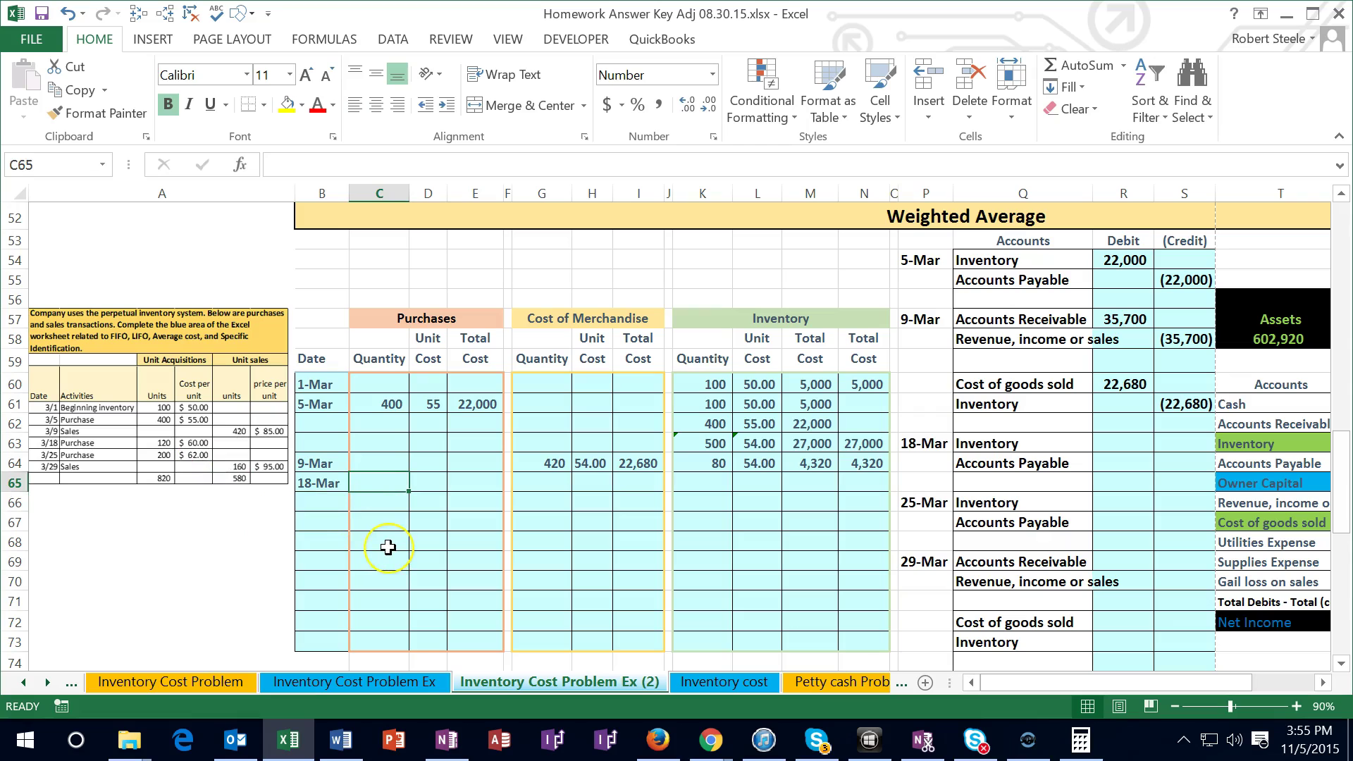
text(120)
key(Tab)
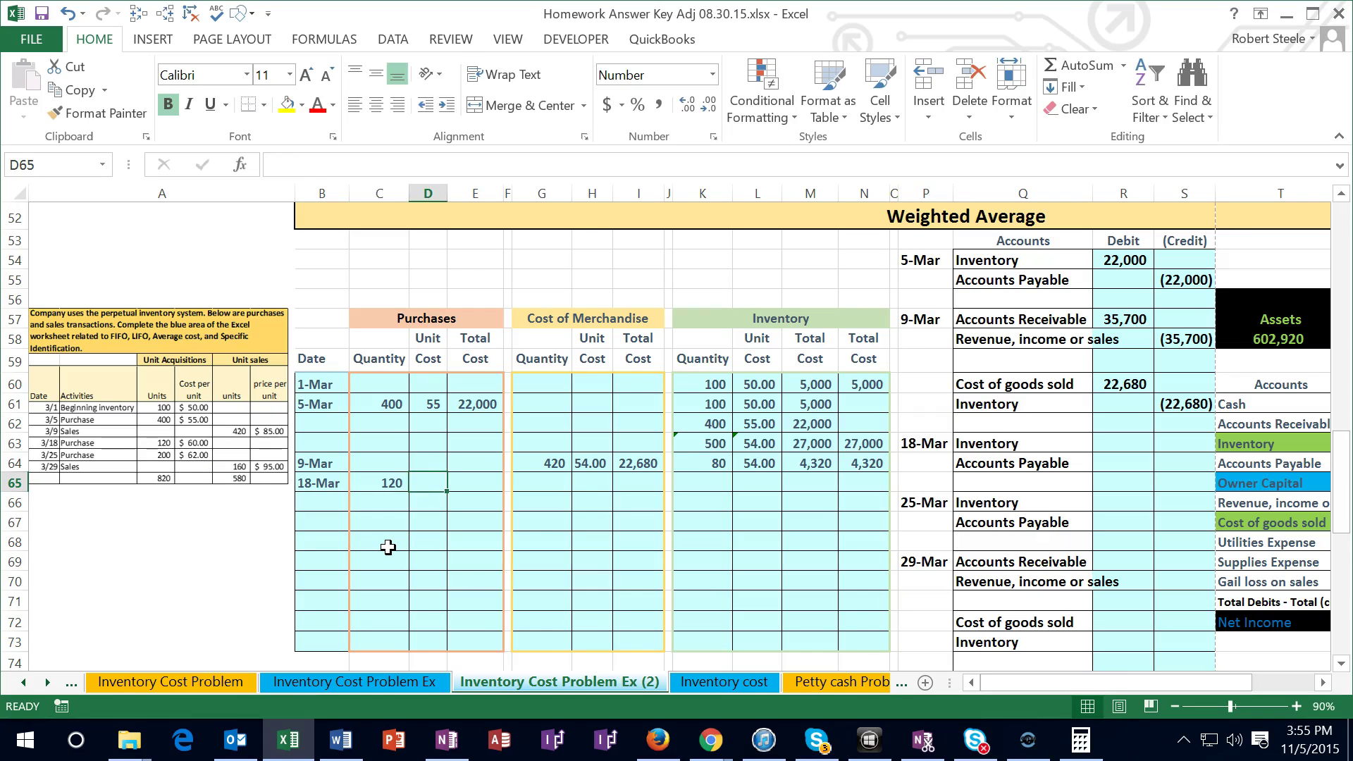
text(60)
key(Tab)
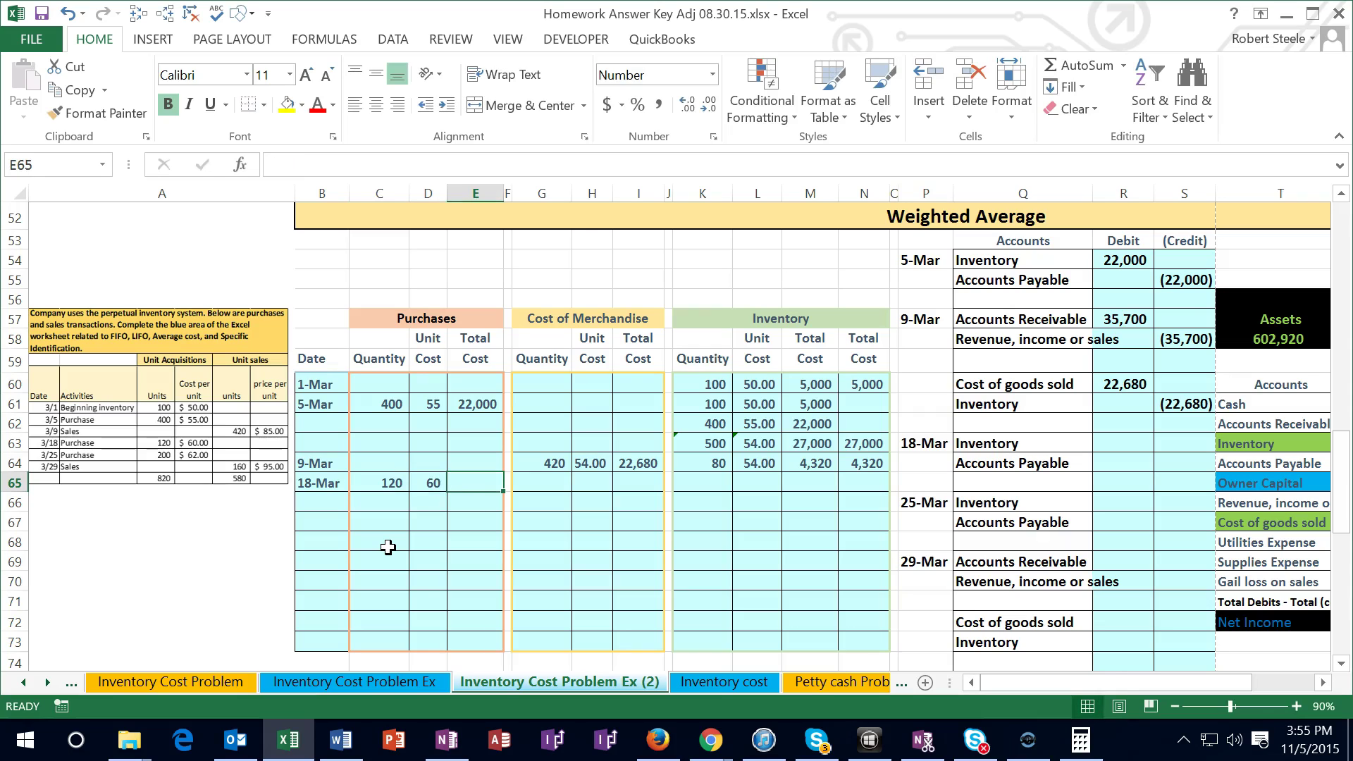
Step: Calculate the 18-Mar purchase's total cost in E65 with =C65*D65
text(=-)
key(Left)
key(Left)
text(*)
key(Right)
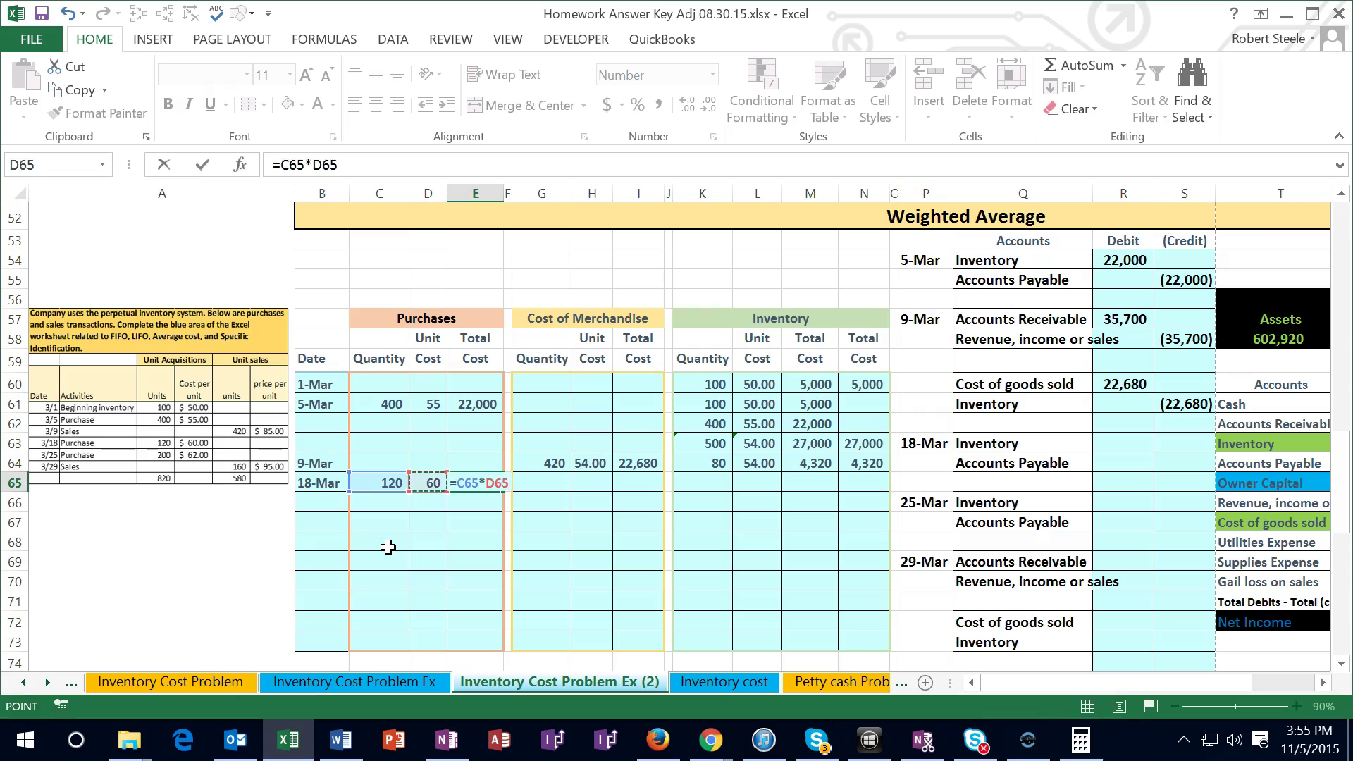
key(Tab)
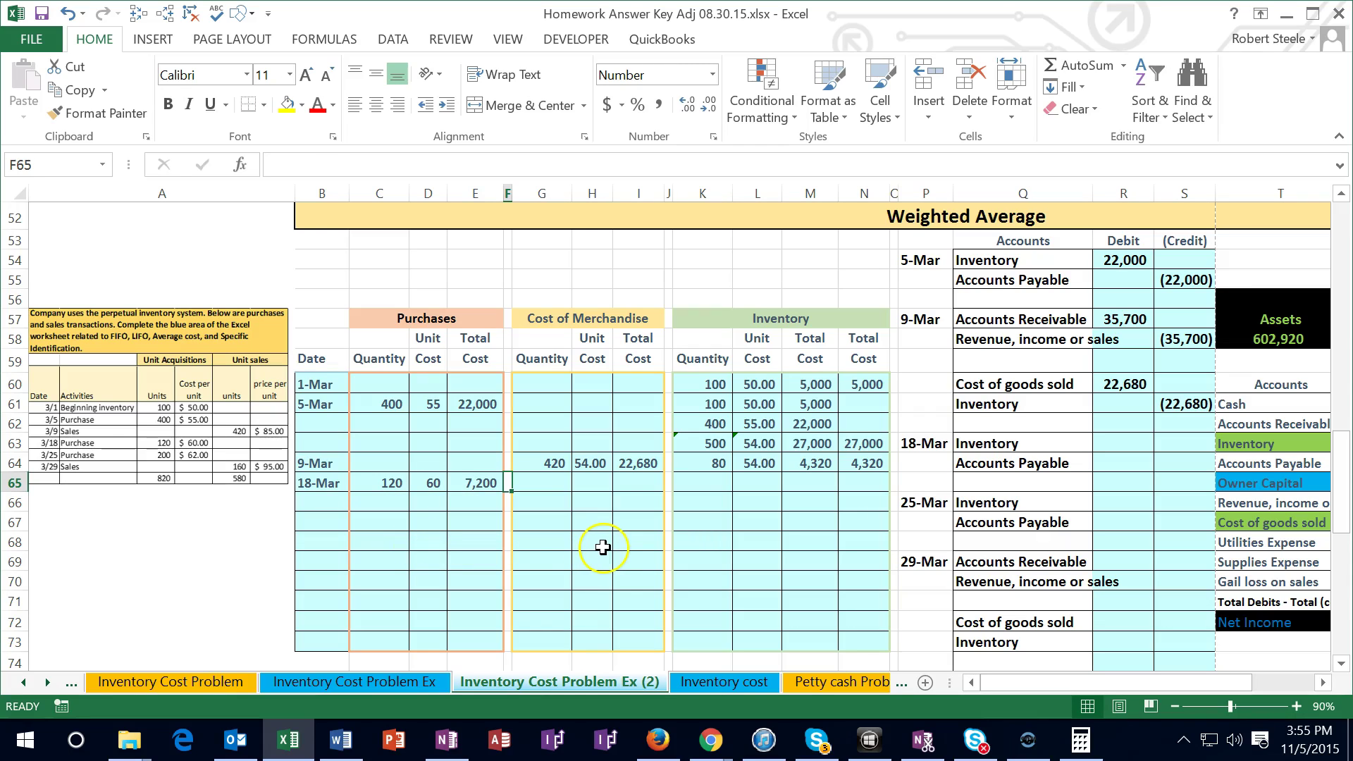
Step: Copy the 9-Mar inventory balance in K64:M64 and paste it as values into K65:M65
click(699, 467)
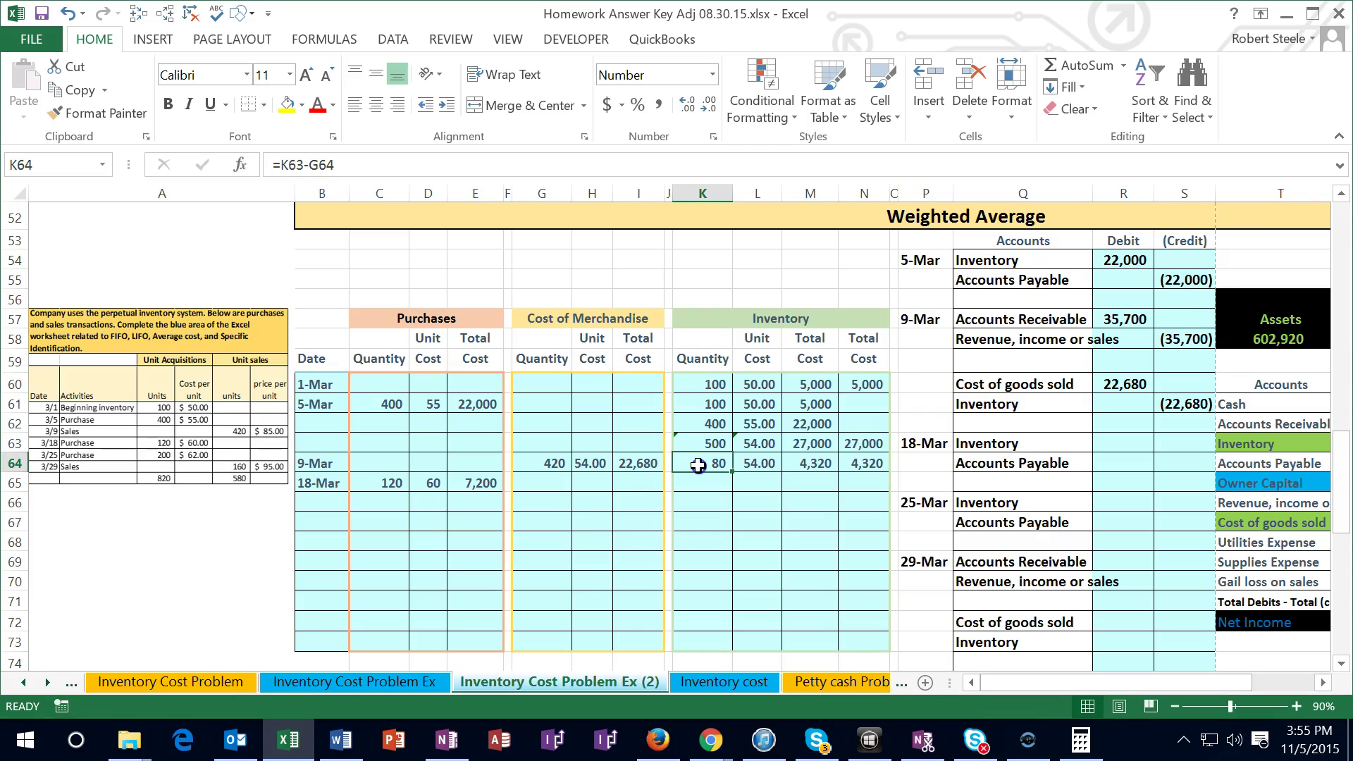
drag(699, 466, 800, 469)
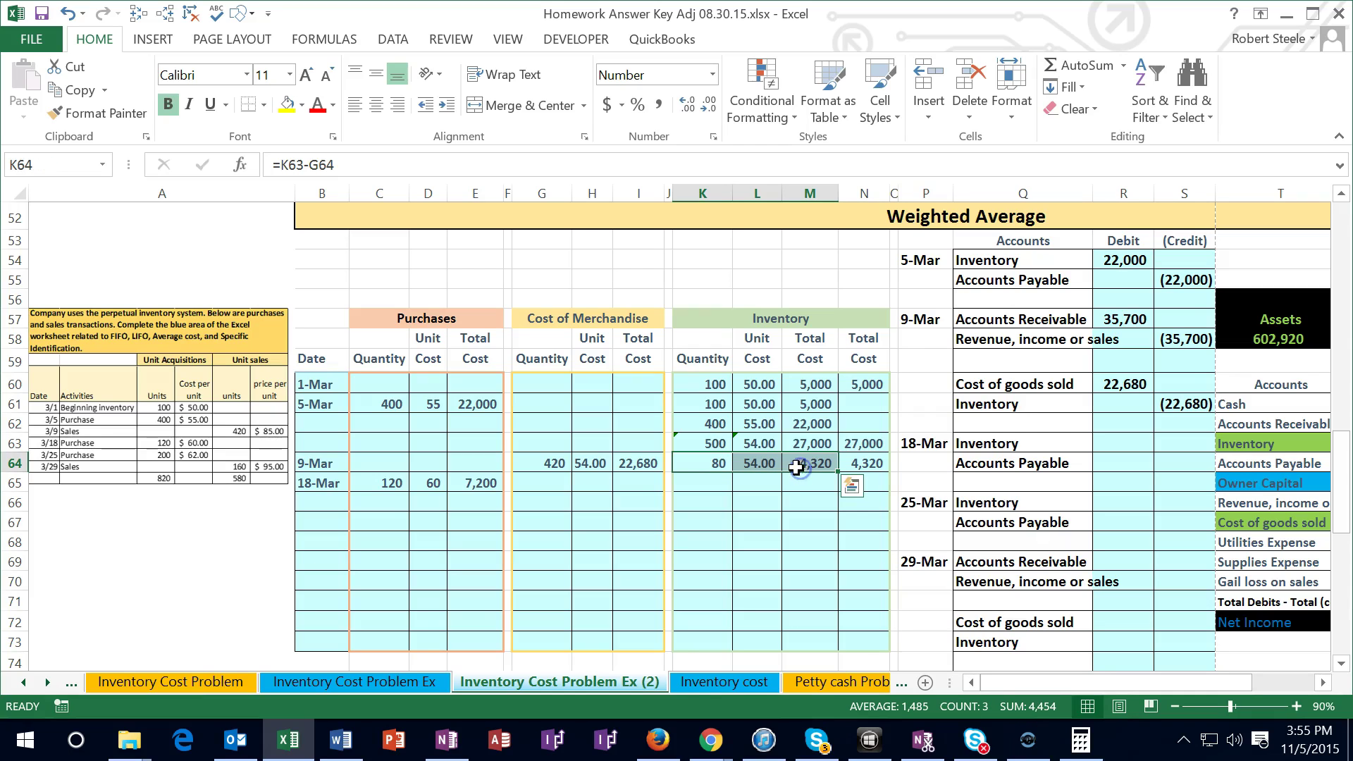
right_click(798, 469)
click(835, 89)
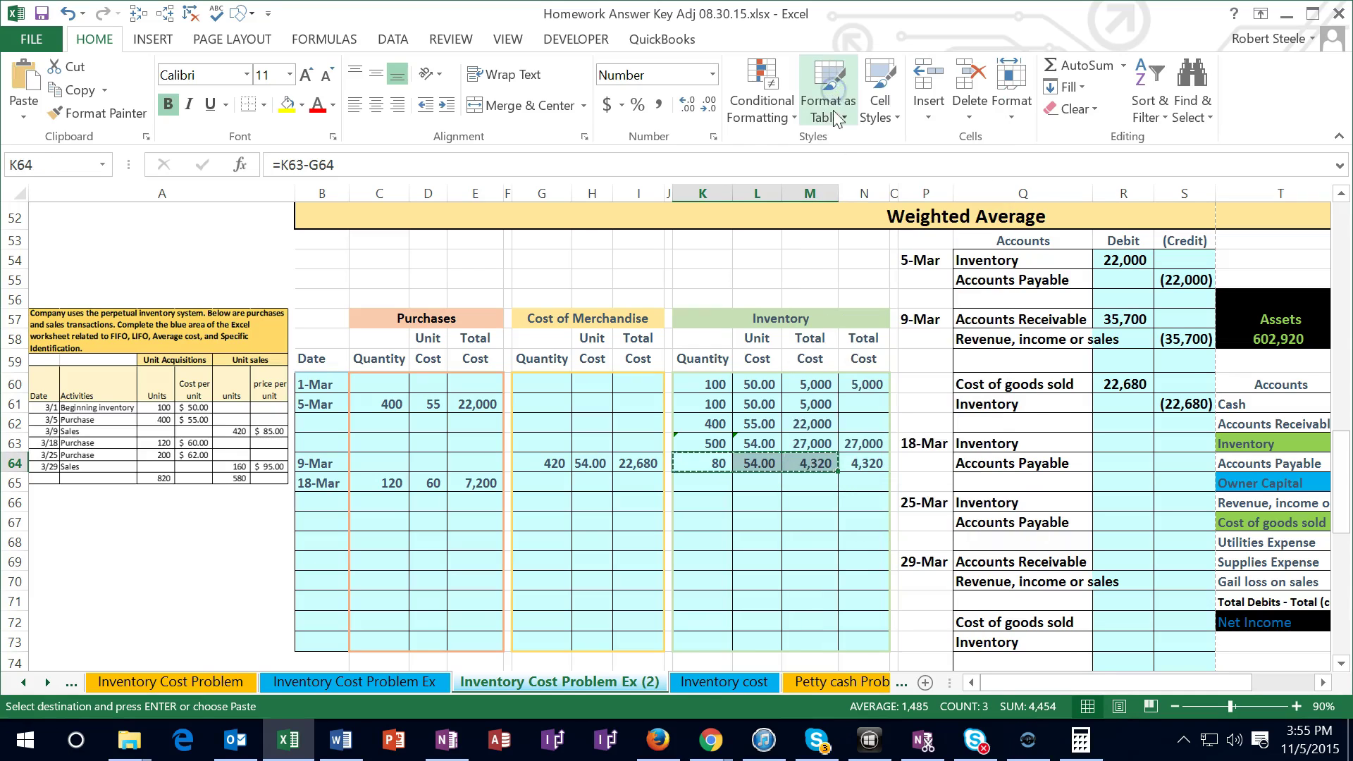
click(714, 482)
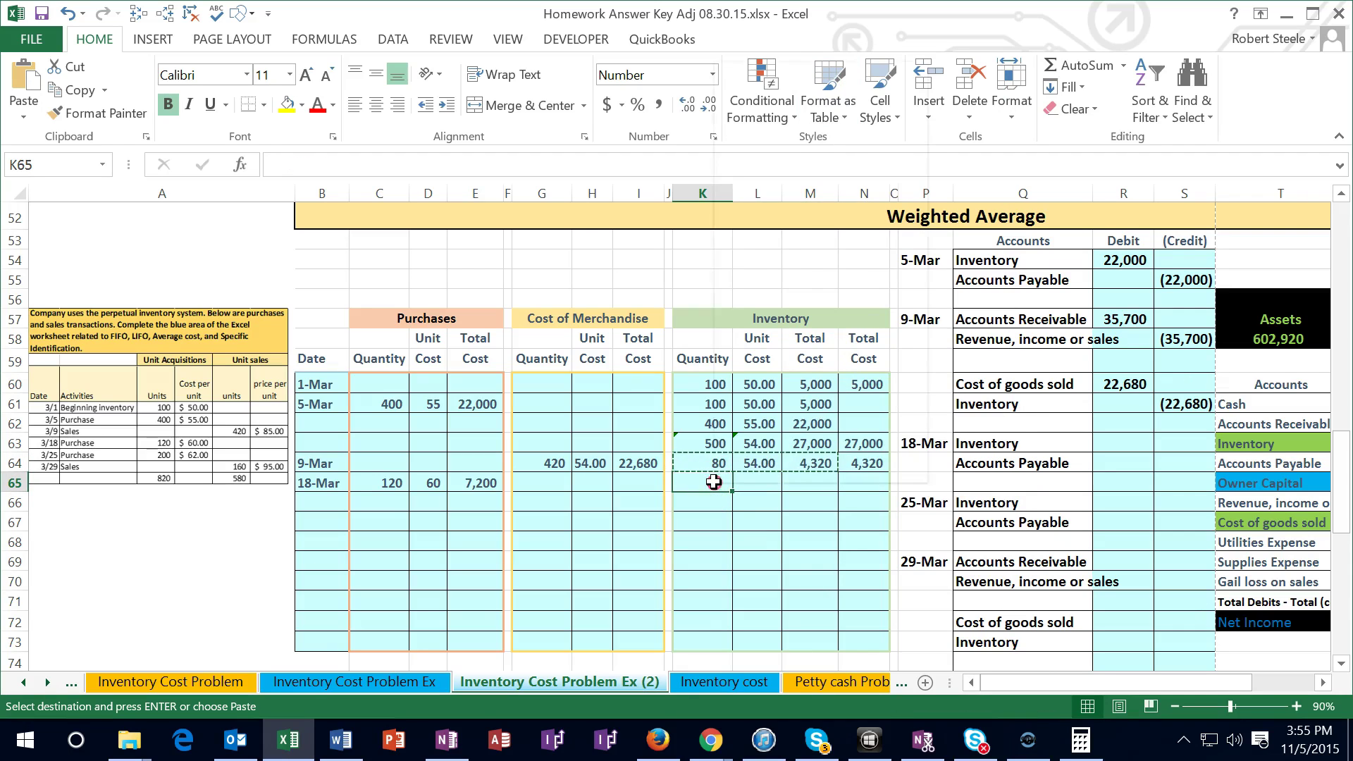
right_click(714, 482)
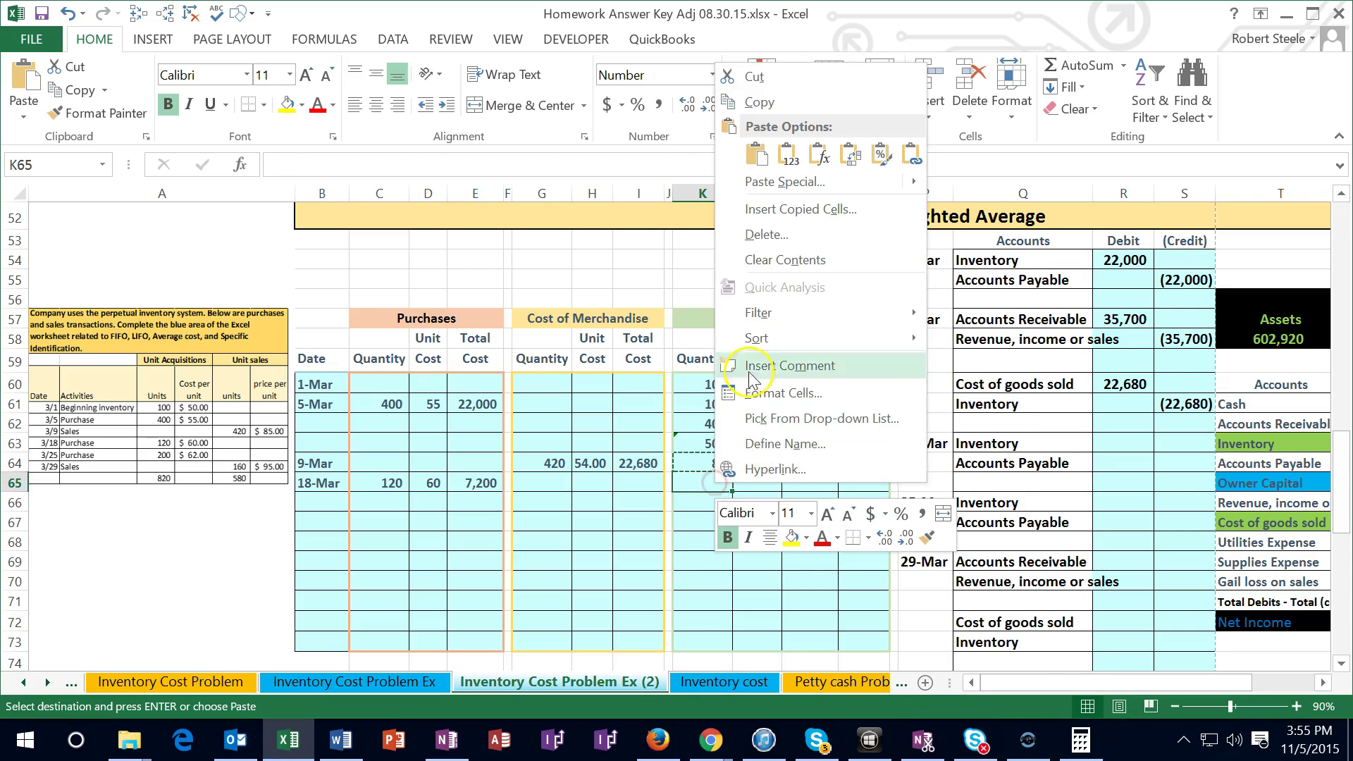
click(788, 157)
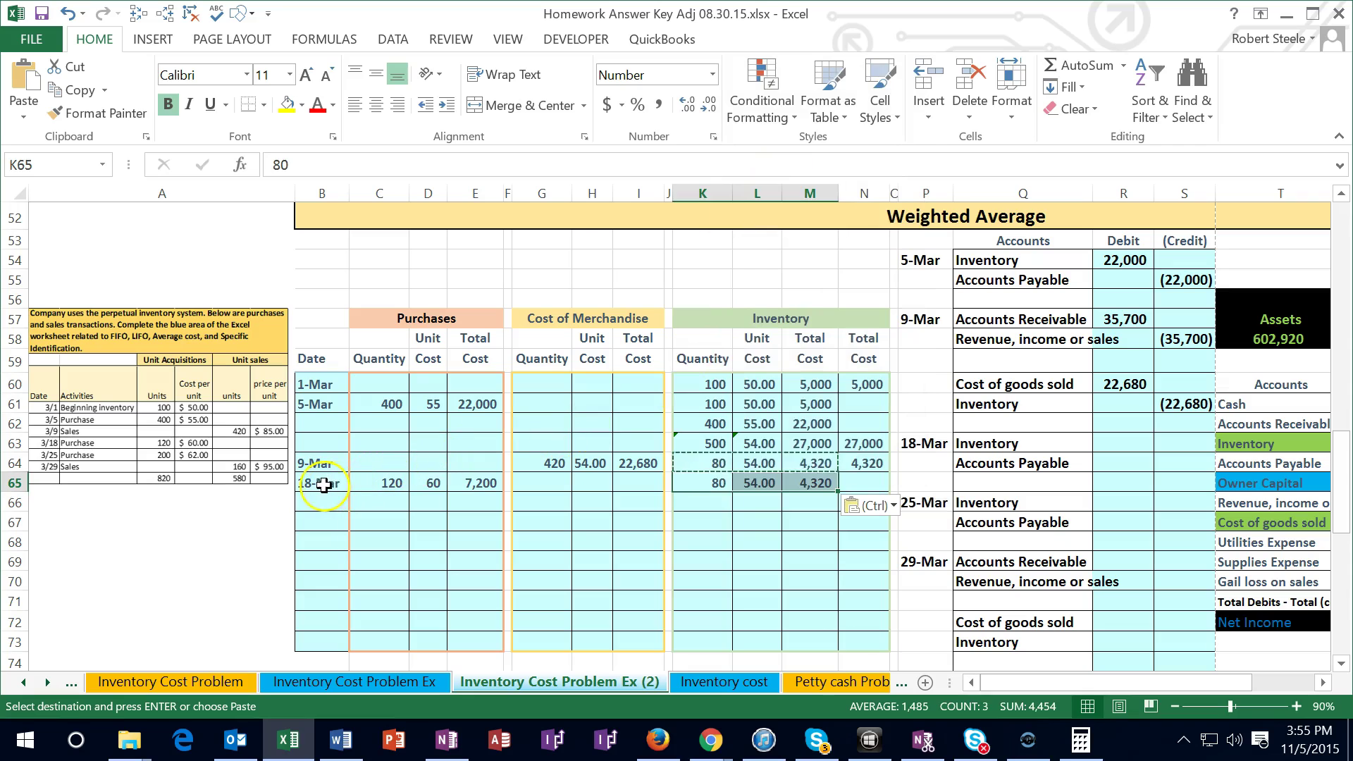
Step: Copy the 18-Mar purchase quantity, unit cost and total cost in C65:E65 to the Inventory section starting at K66
drag(324, 485, 787, 484)
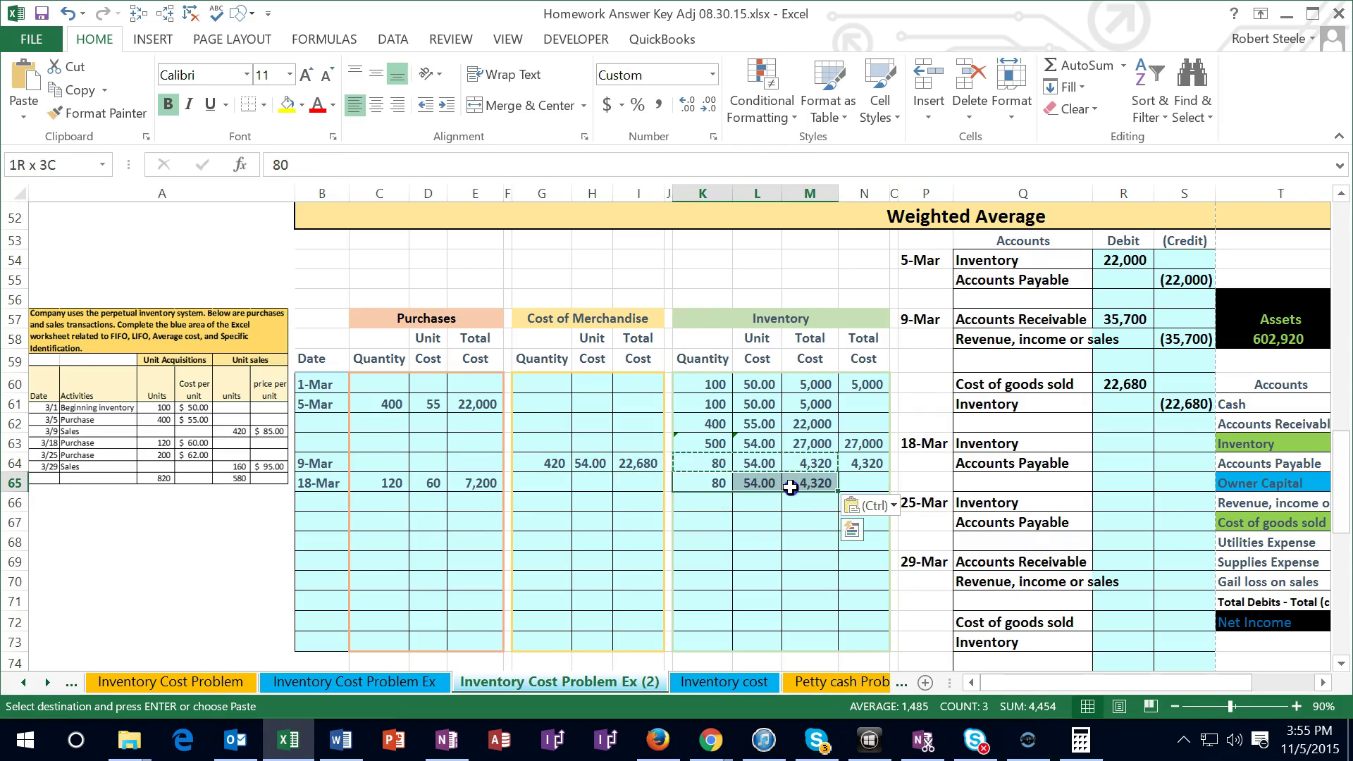
drag(380, 483, 468, 484)
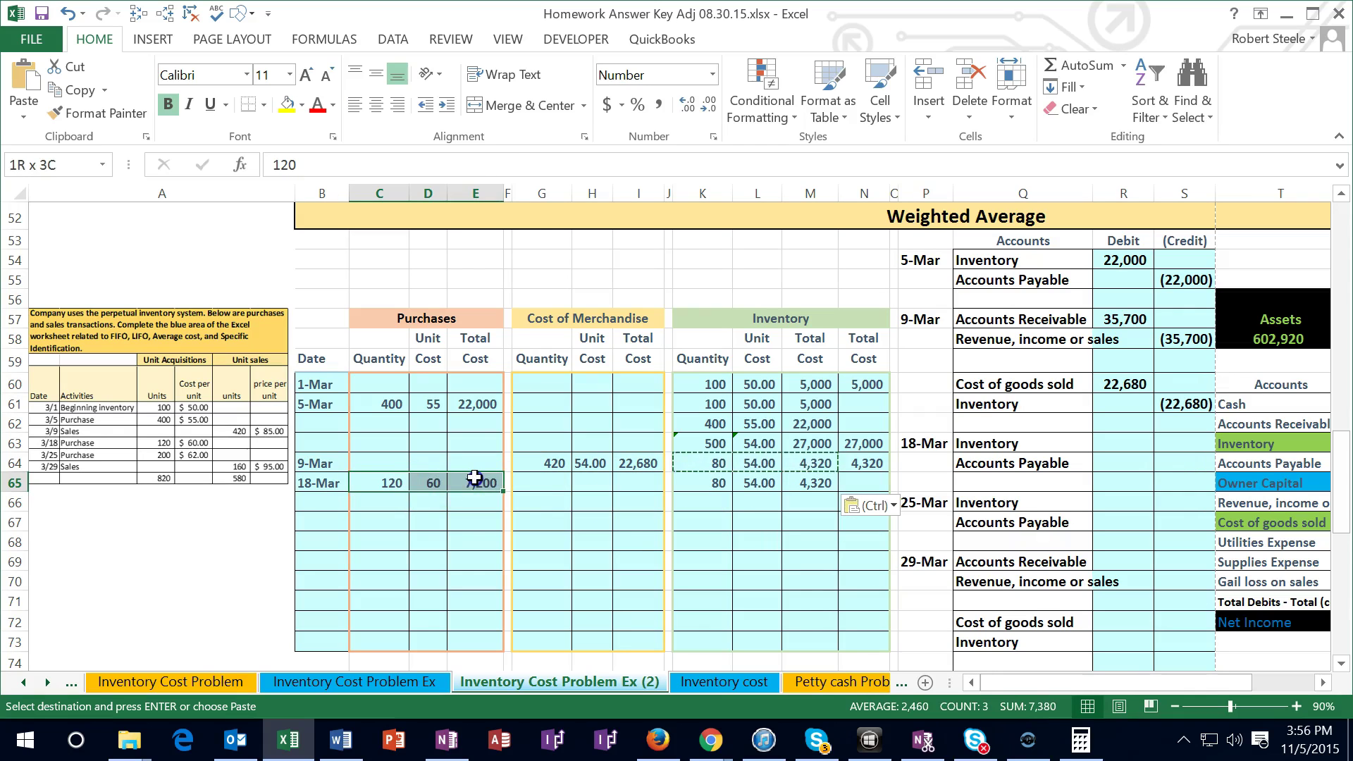
right_click(474, 484)
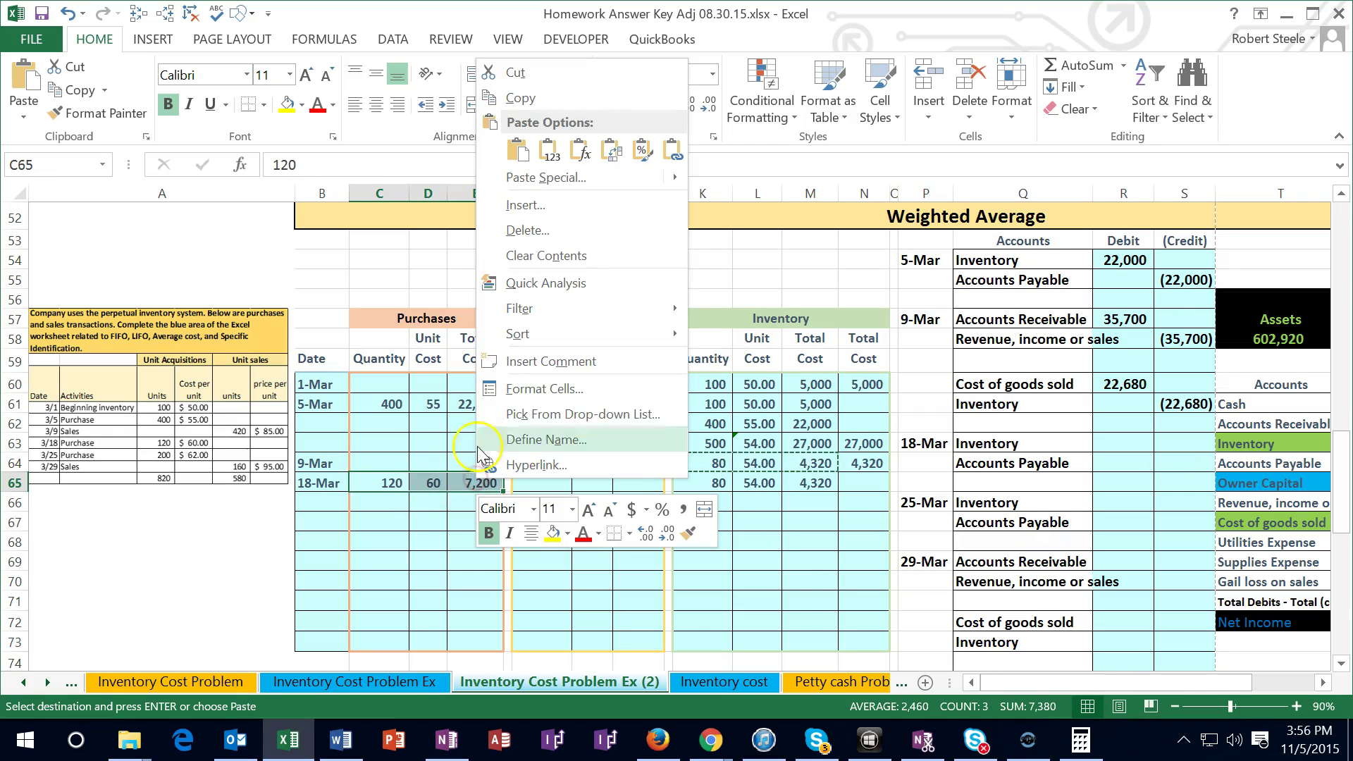
click(522, 103)
right_click(705, 501)
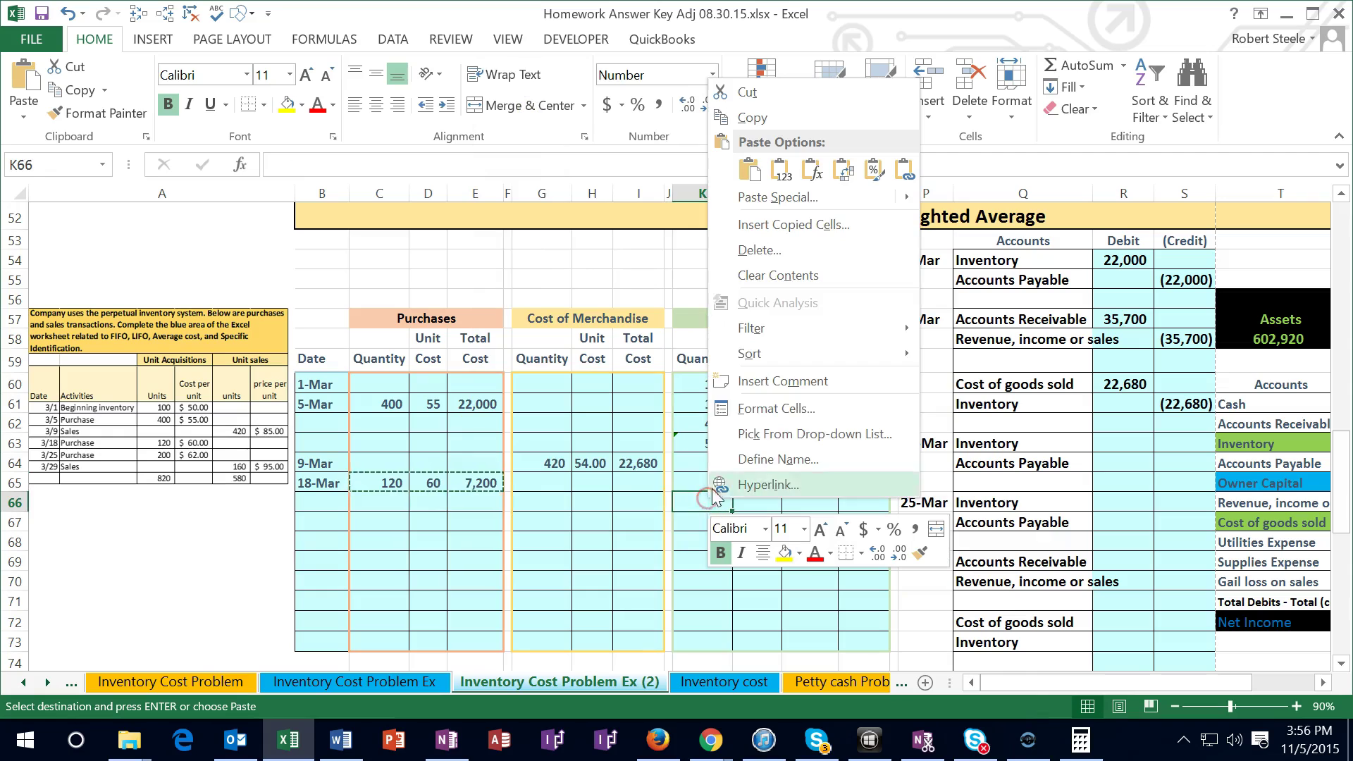